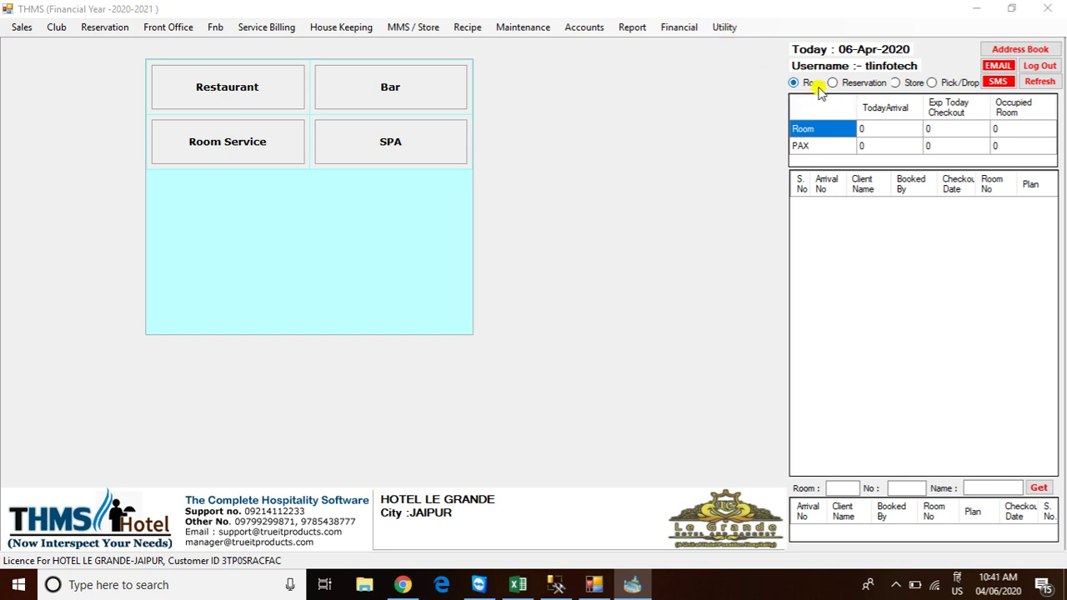
Open Category Master from the Utility > F N B Master menu
click(715, 31)
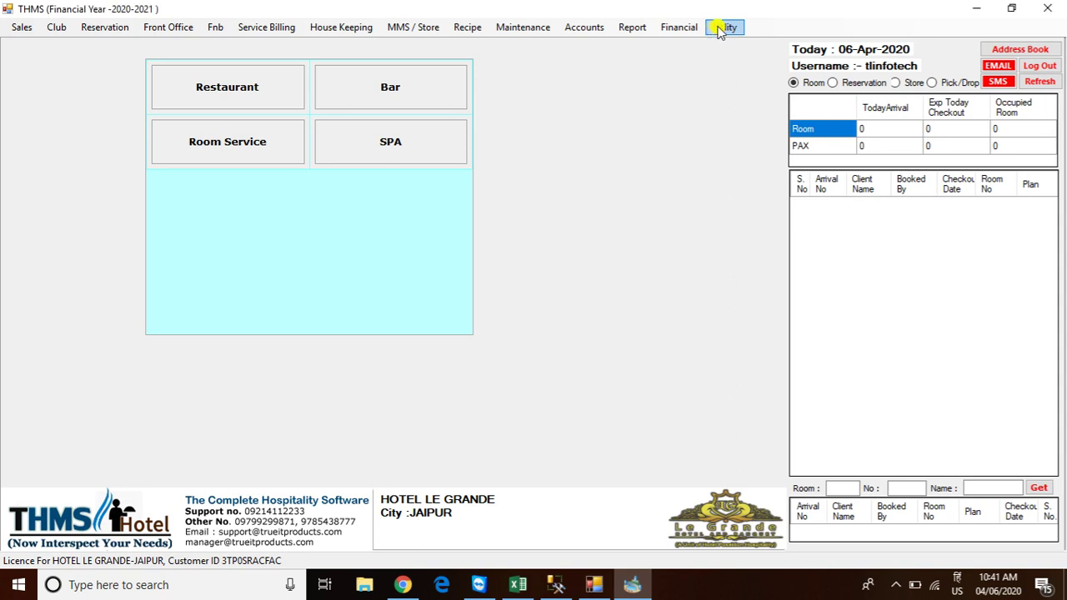
click(720, 31)
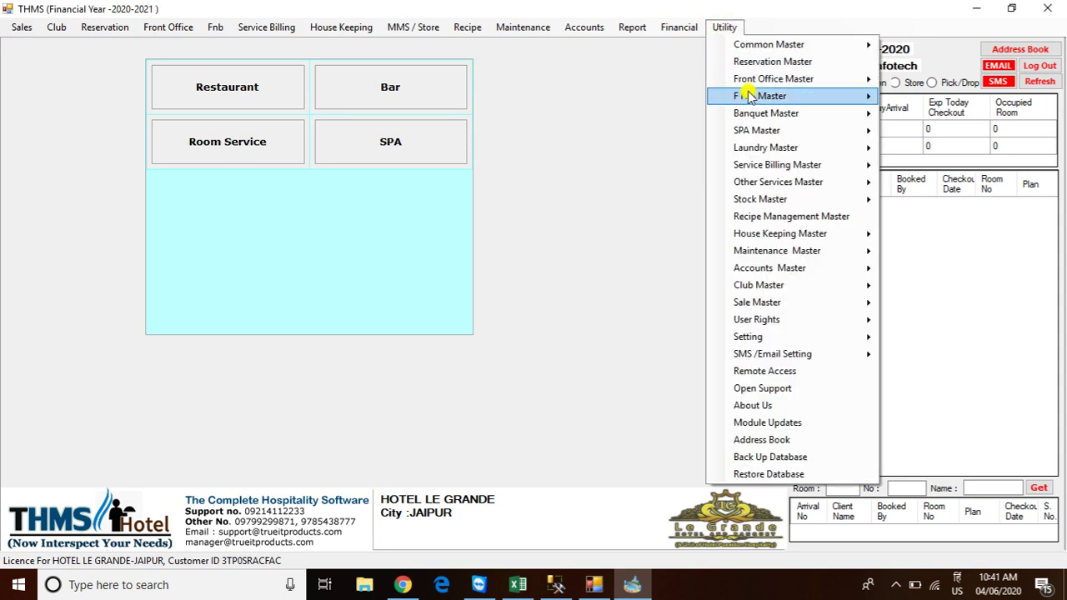
mouse_move(746, 97)
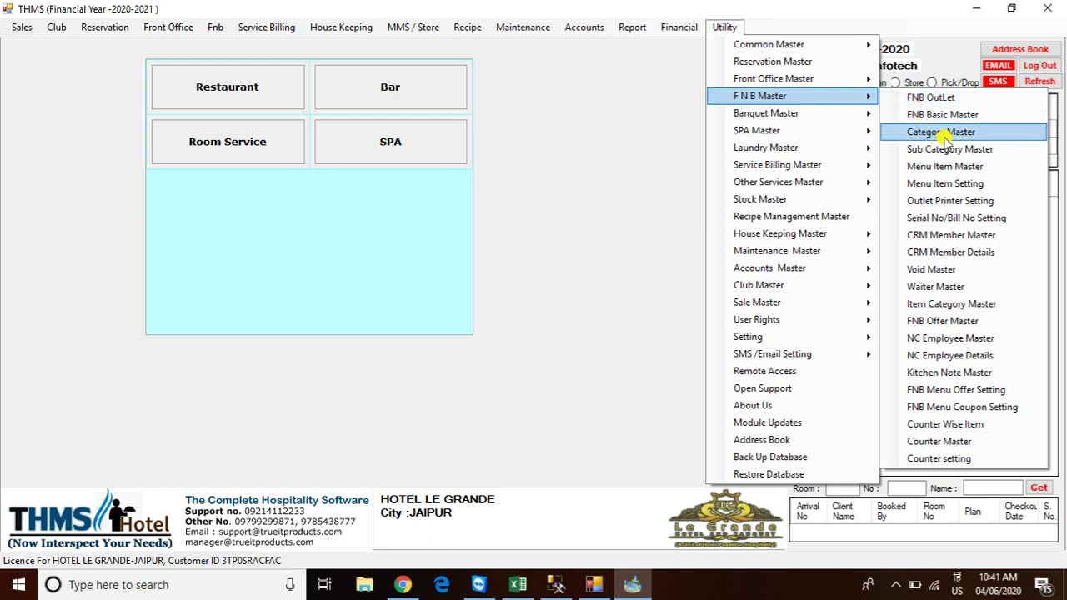
click(944, 134)
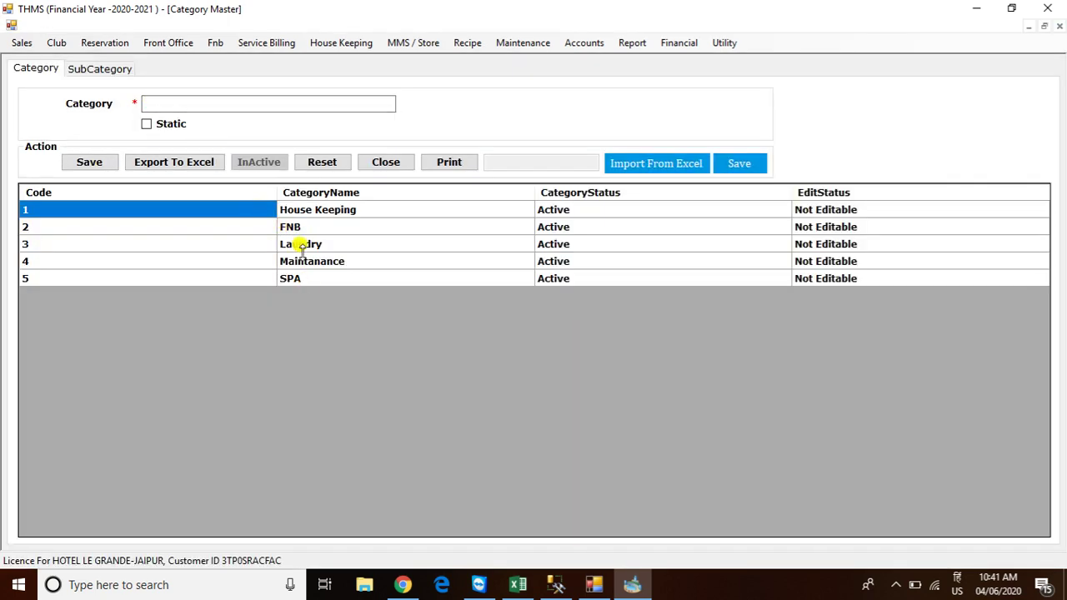
On the SubCategory tab, select FNB as the parent category
click(191, 103)
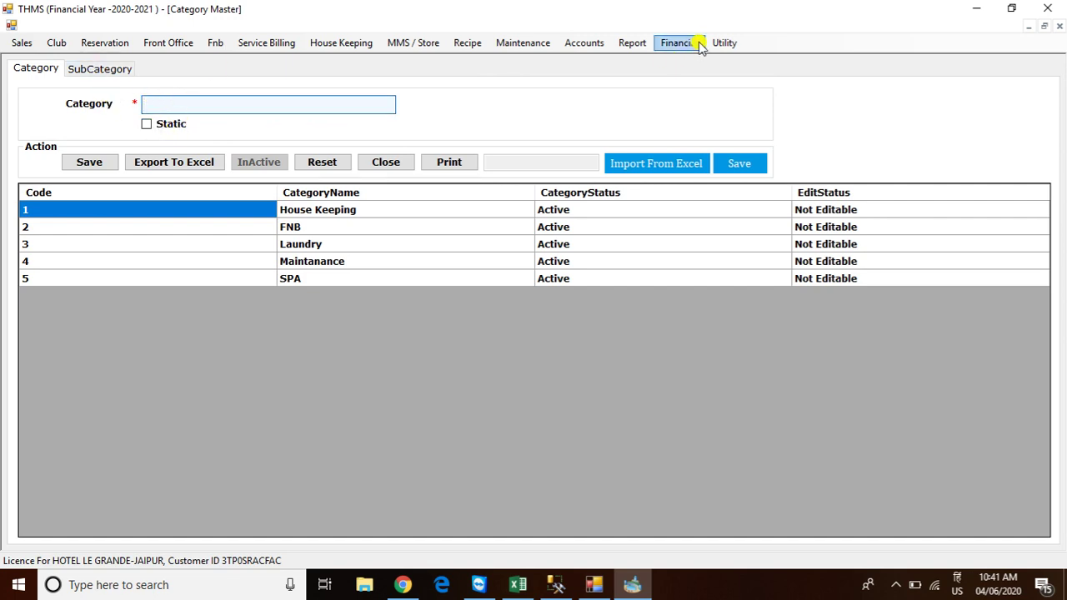
click(101, 71)
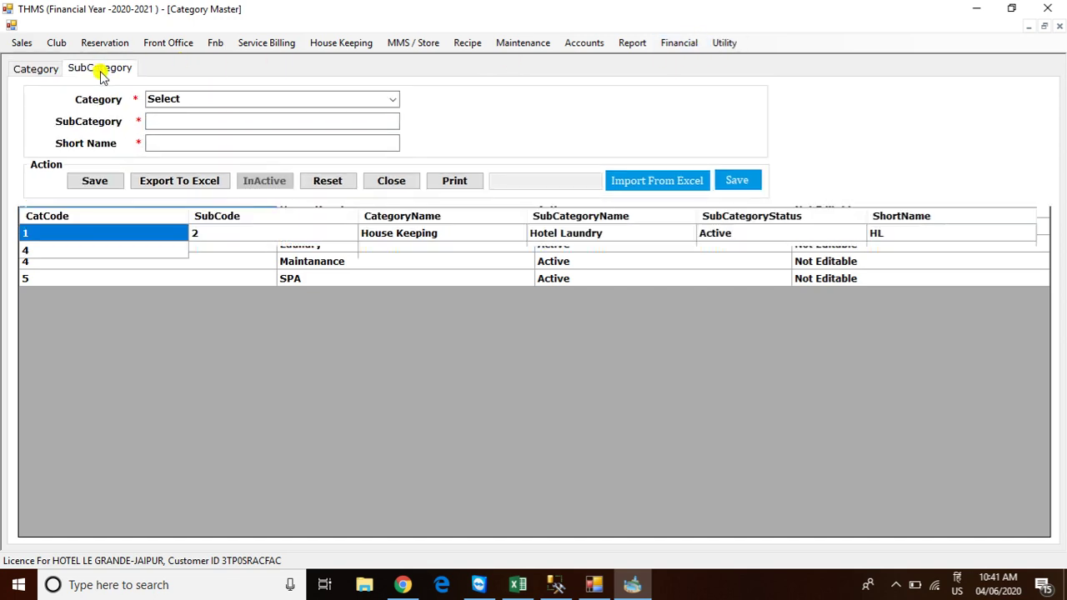
click(391, 100)
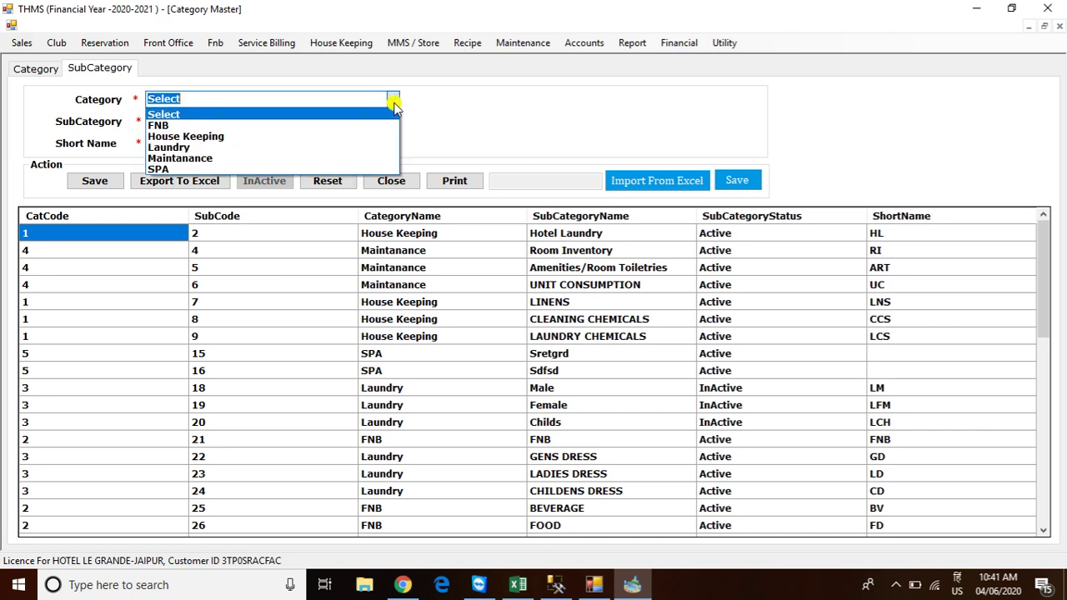
click(236, 125)
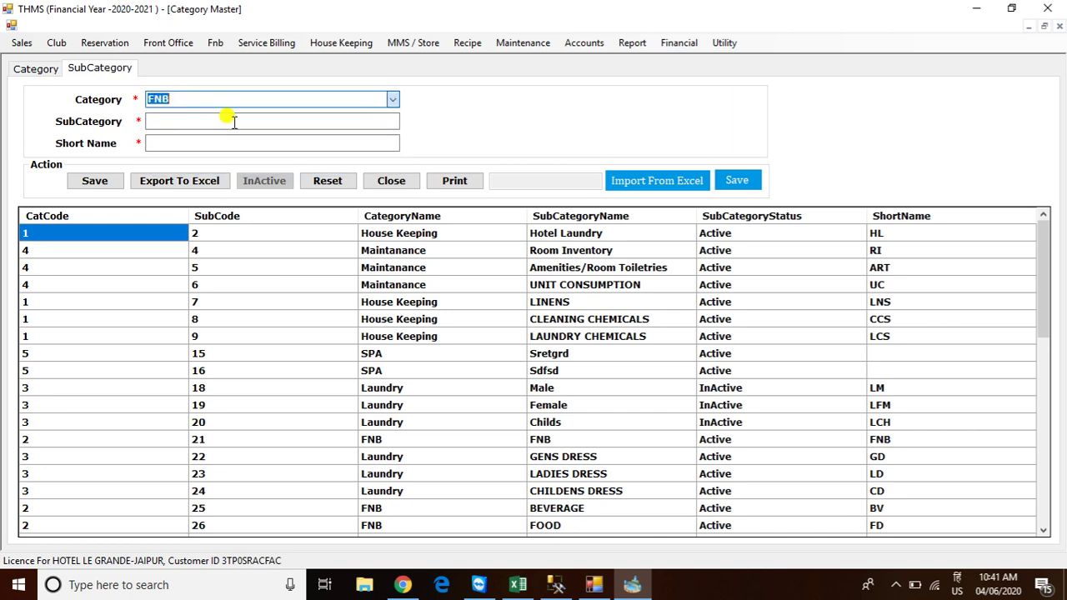
scroll(317, 319, down, 3)
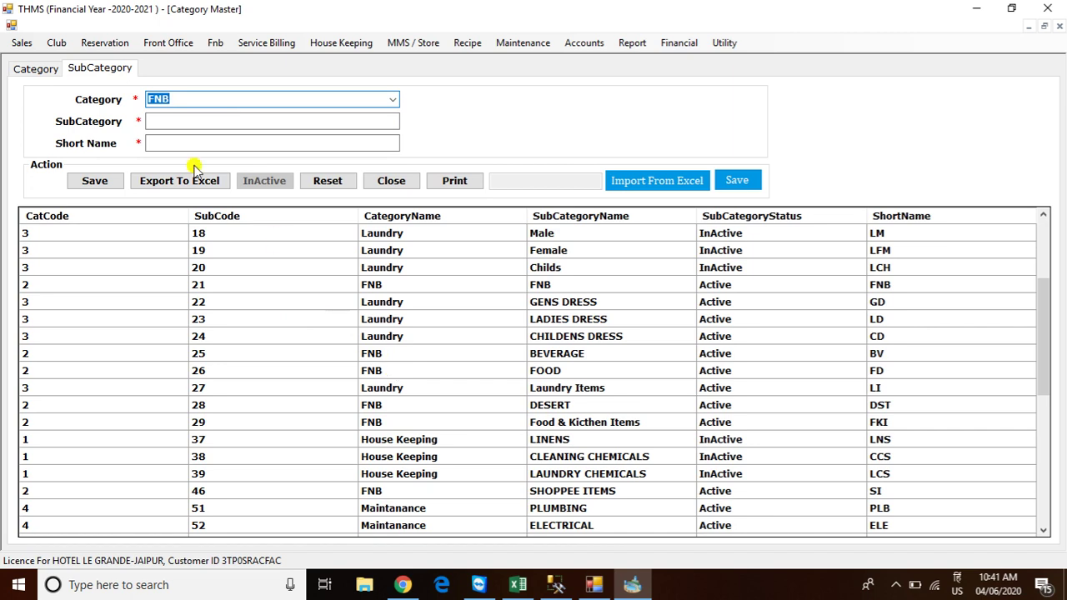
Save subcategory Beverages with short name Bev, then close the Category Master window
click(162, 123)
click(164, 138)
click(170, 121)
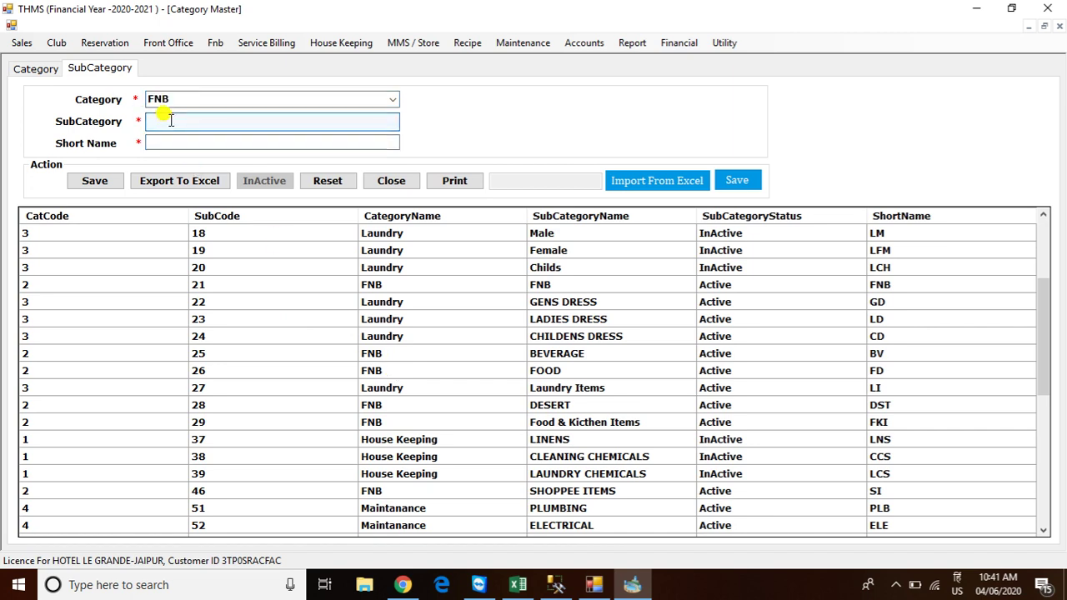
text(Beverages)
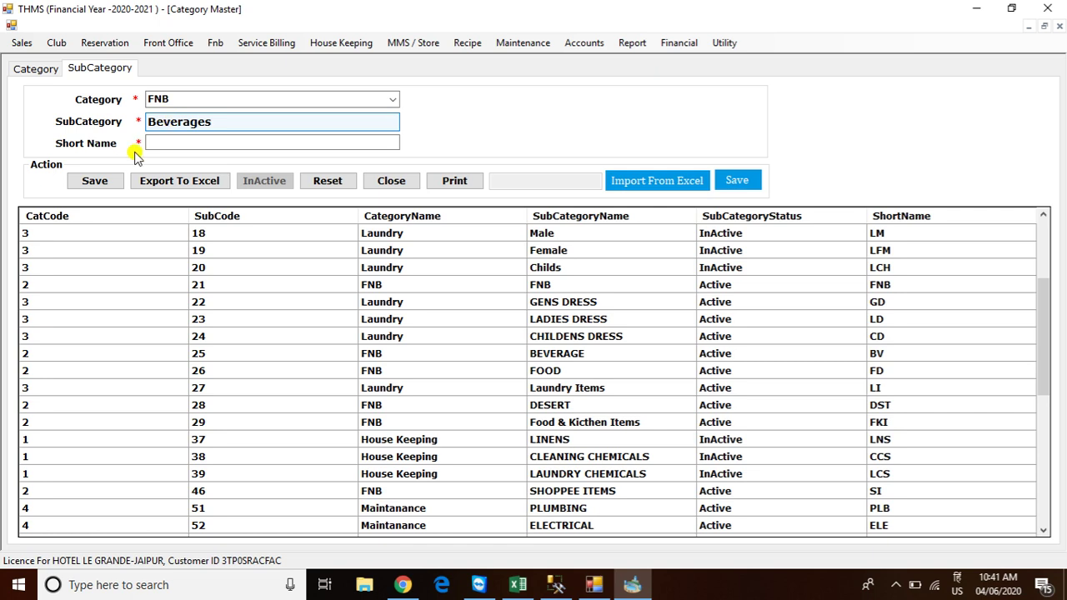
click(173, 143)
text(Bev)
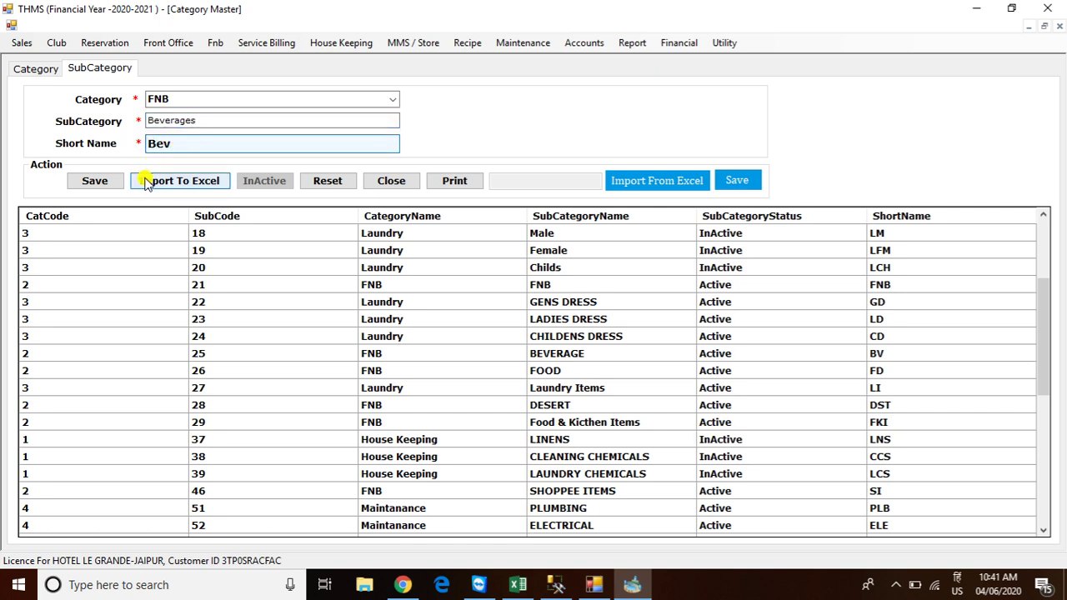
click(102, 181)
click(556, 336)
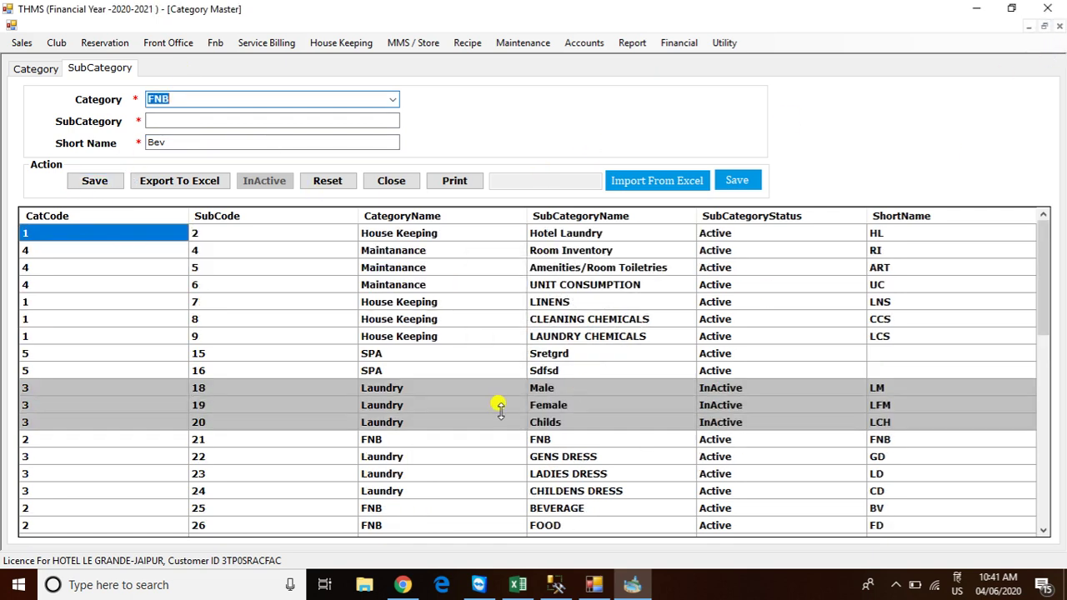
scroll(517, 360, down, 4)
scroll(516, 360, down, 6)
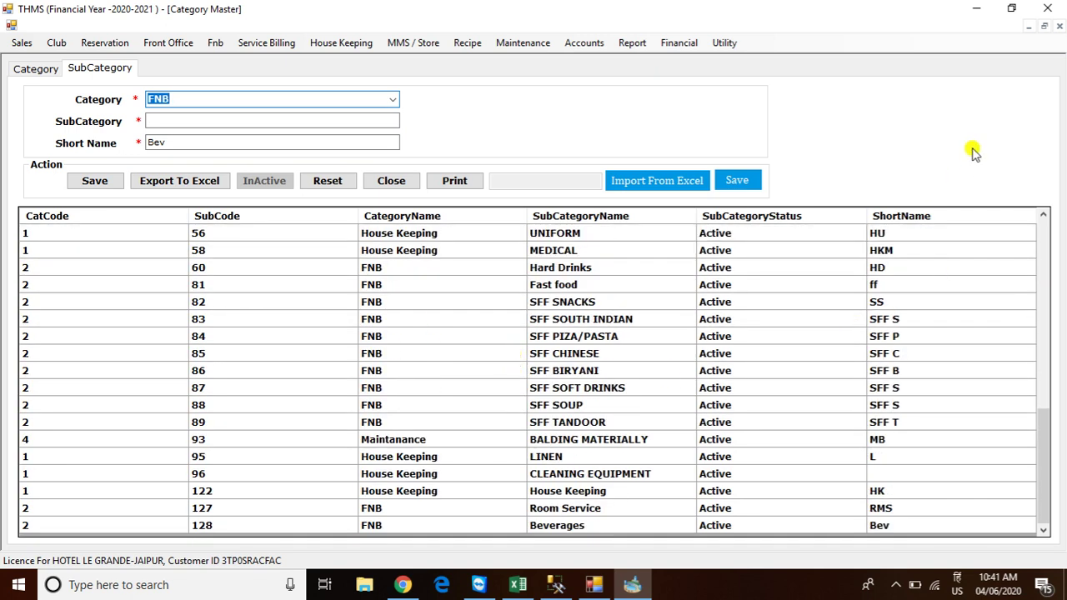
click(1058, 26)
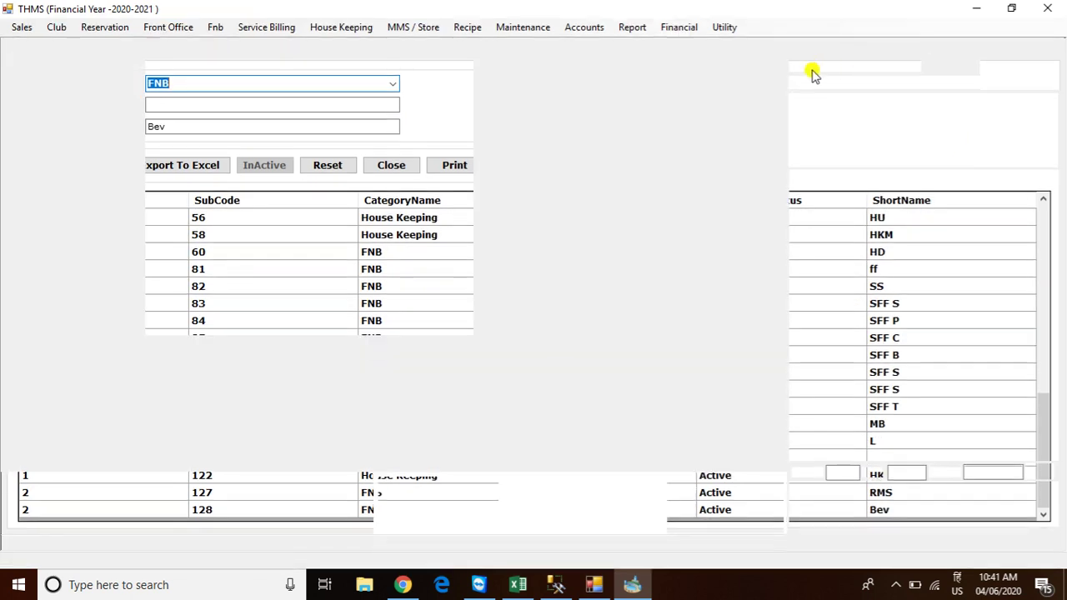
Open Menu Item Master from Utility > F N B Master
click(724, 28)
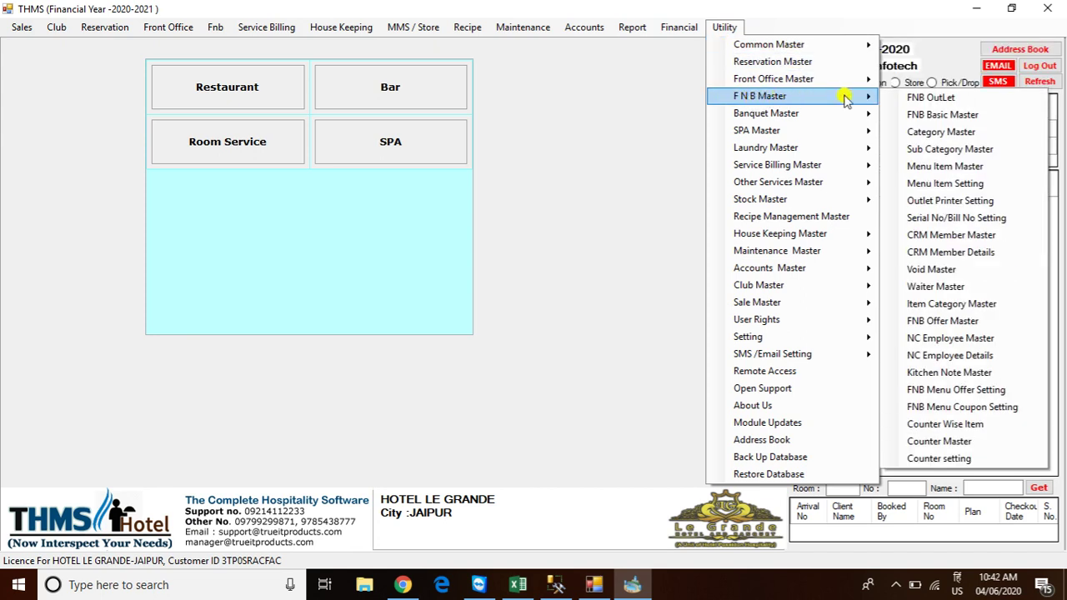
click(940, 167)
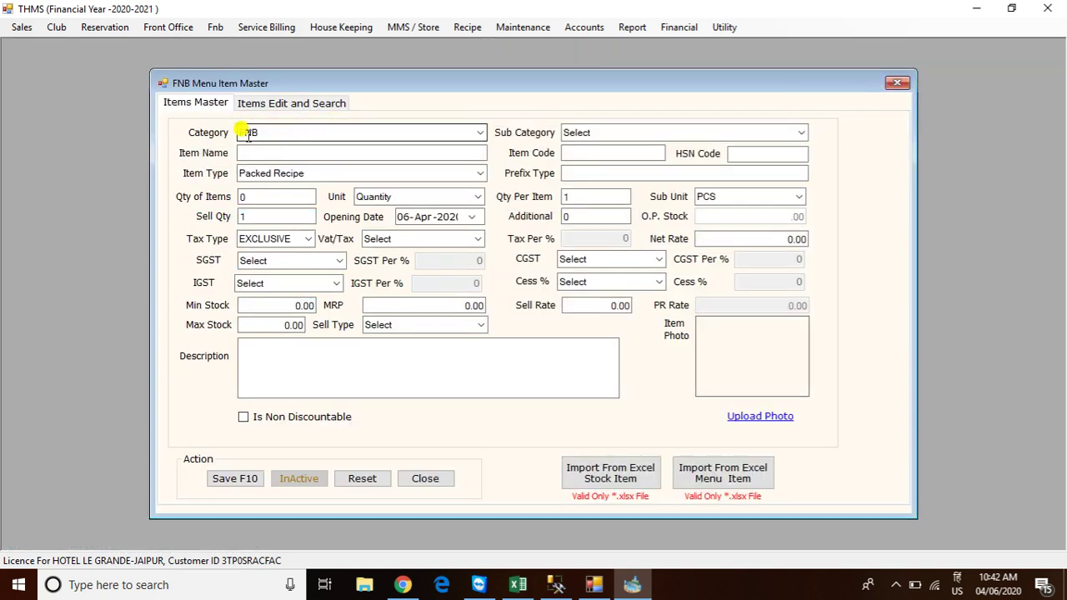
Set the item's sub category to FOOD and item type to Menu Items
click(799, 132)
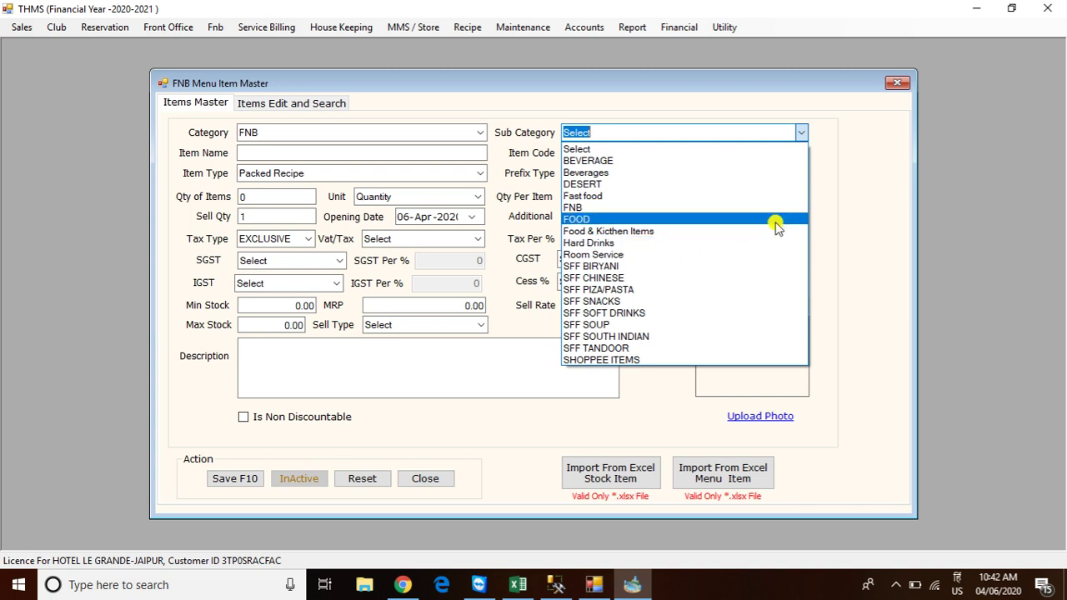
click(595, 220)
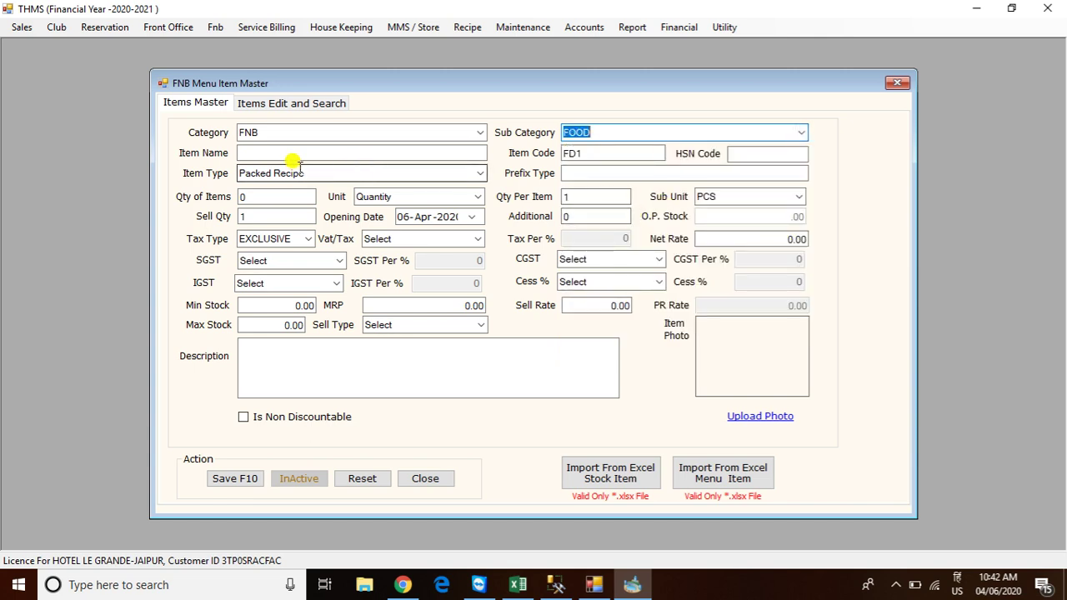
click(480, 173)
click(376, 214)
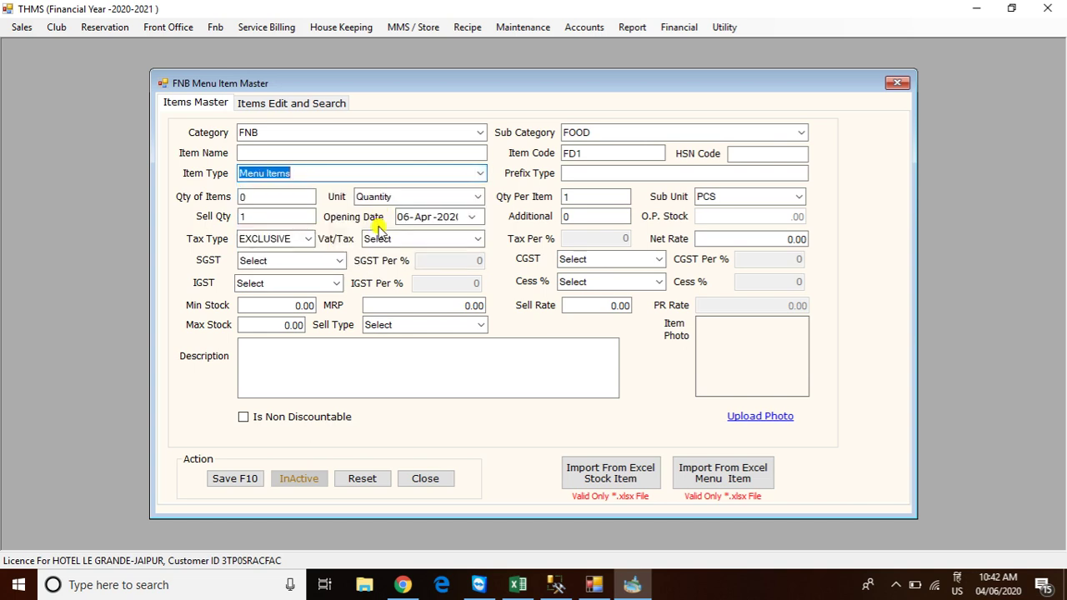
click(477, 239)
click(423, 287)
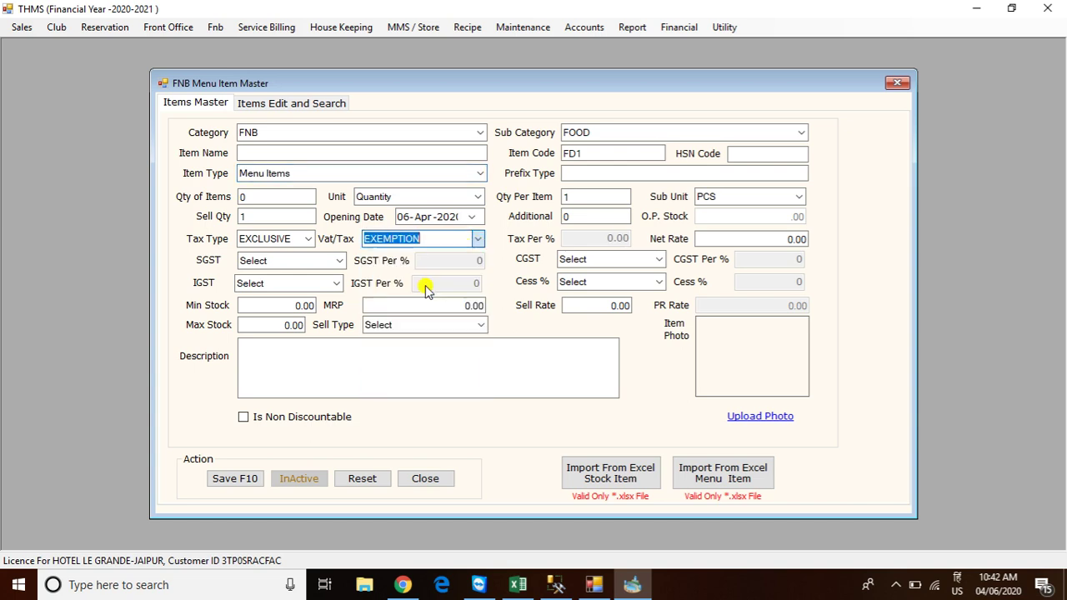
click(339, 261)
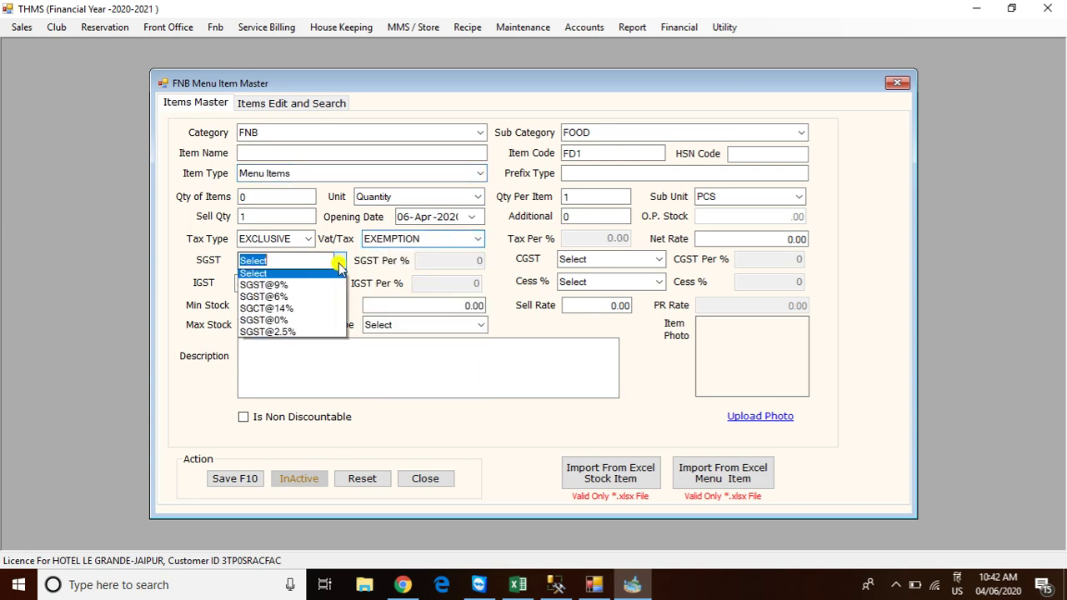
click(295, 334)
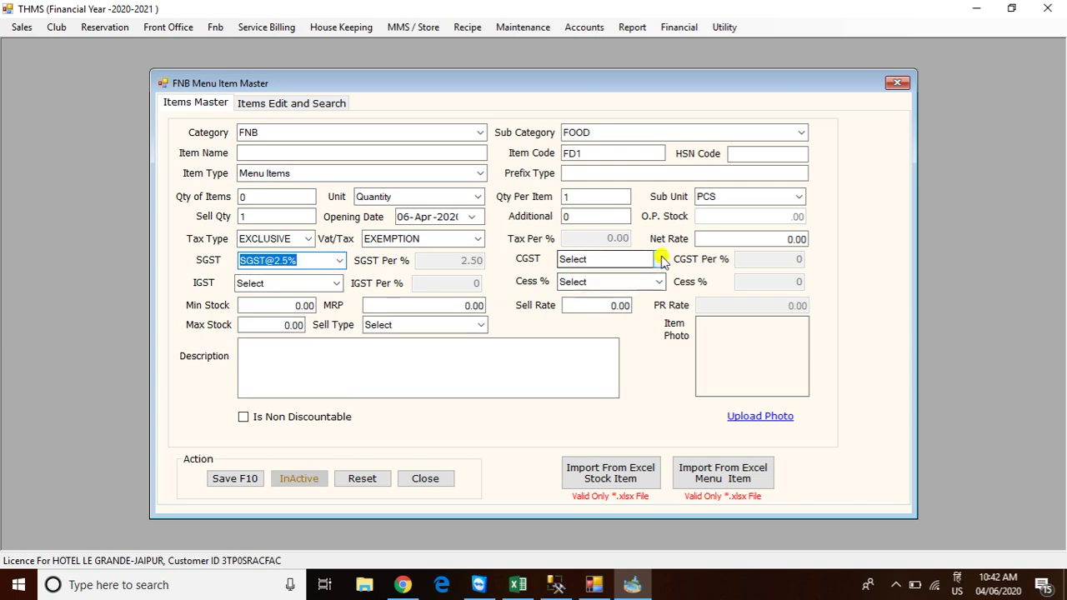
click(658, 260)
click(607, 334)
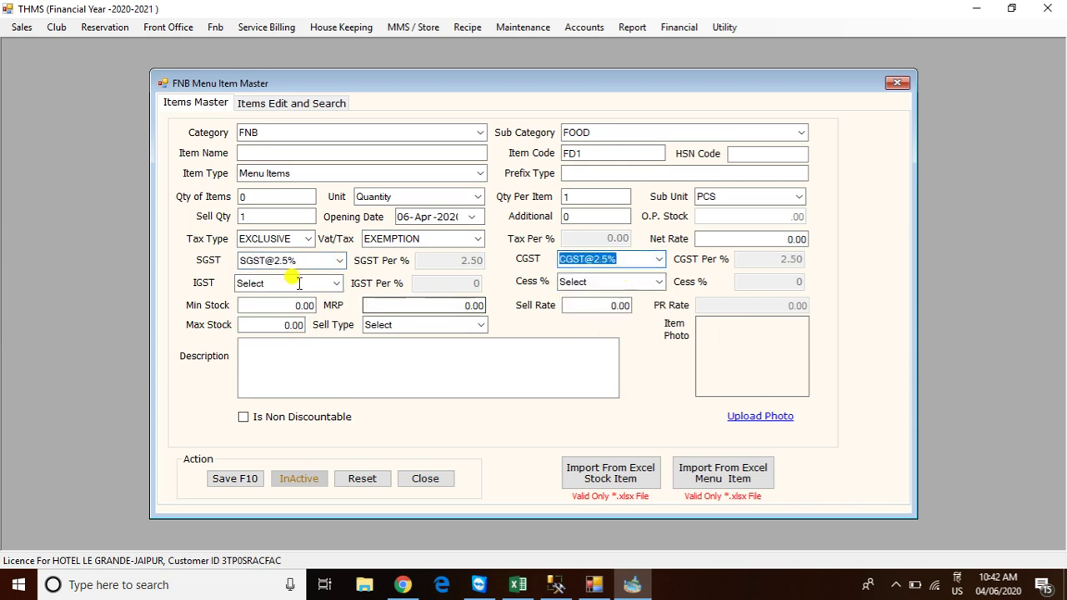
Save MASALA TEA and TAWA ROTI as FOOD menu items
click(265, 150)
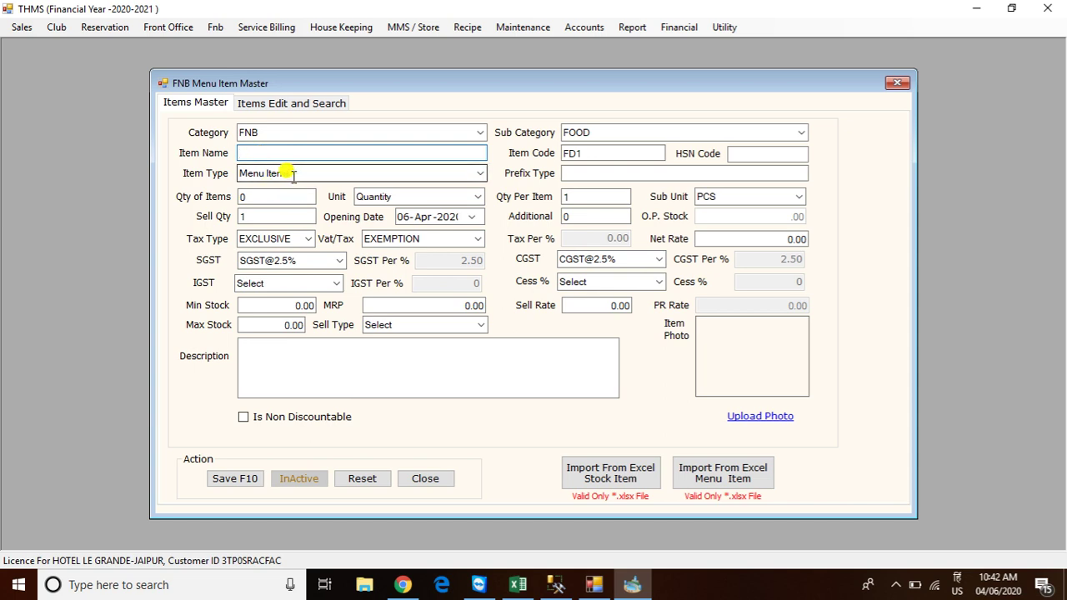
text(MASALA TEA)
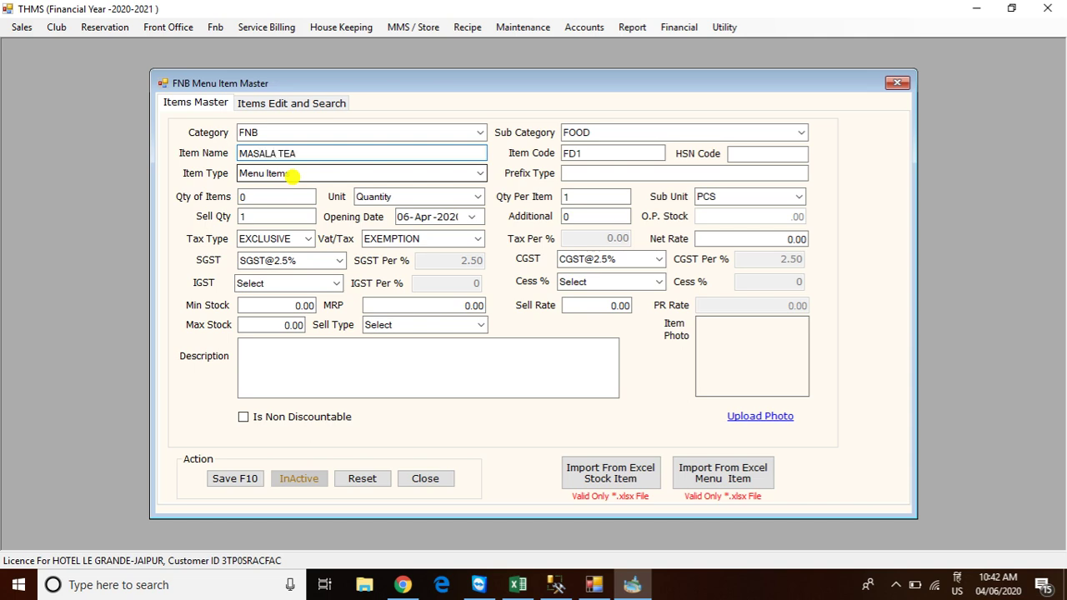
click(231, 481)
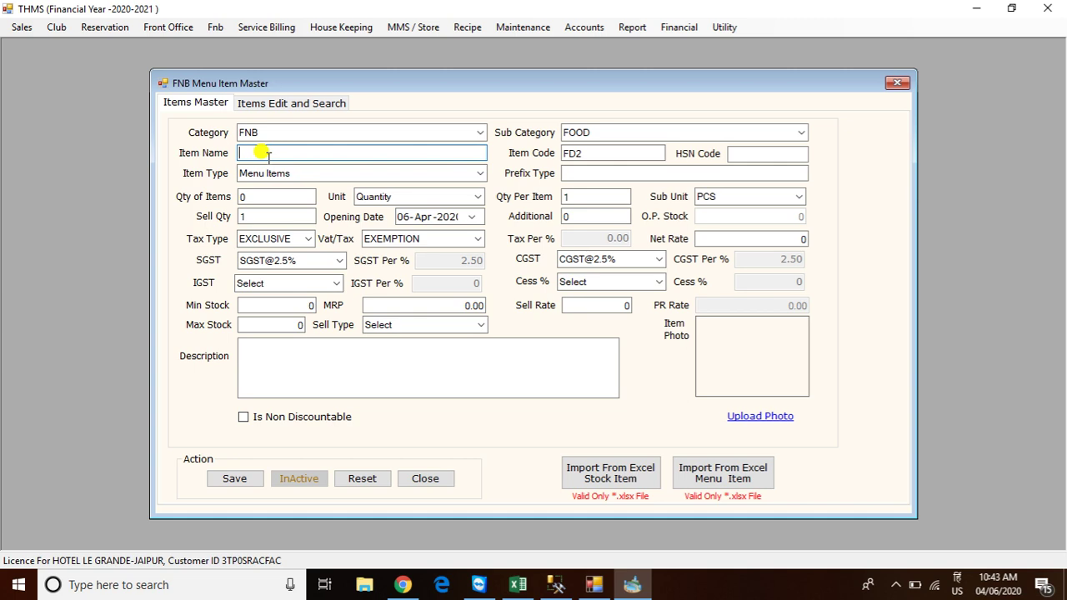
text(TAWA ROTI)
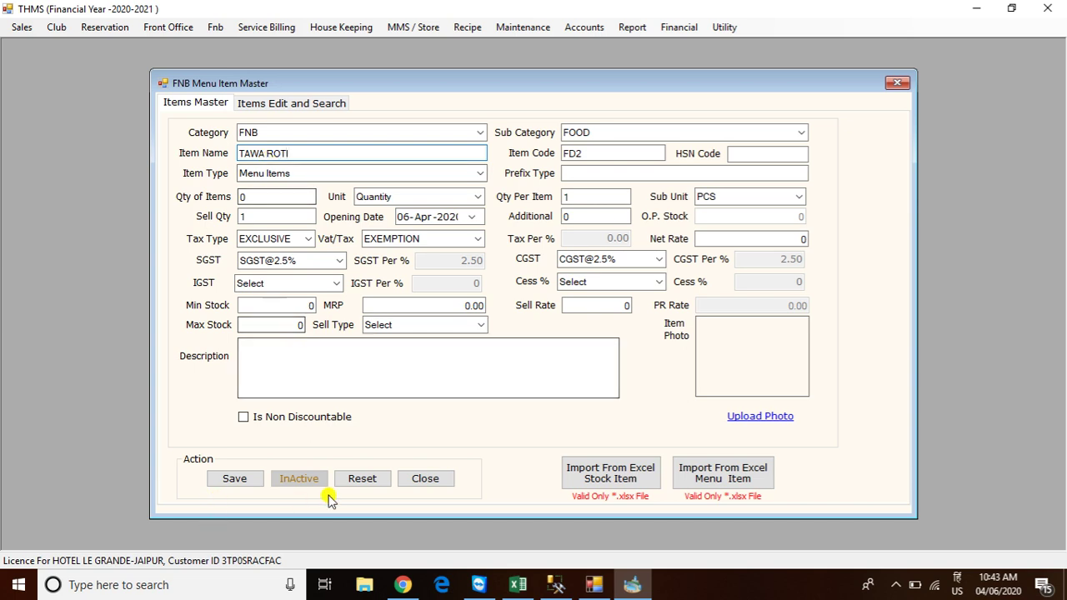
click(235, 479)
click(558, 336)
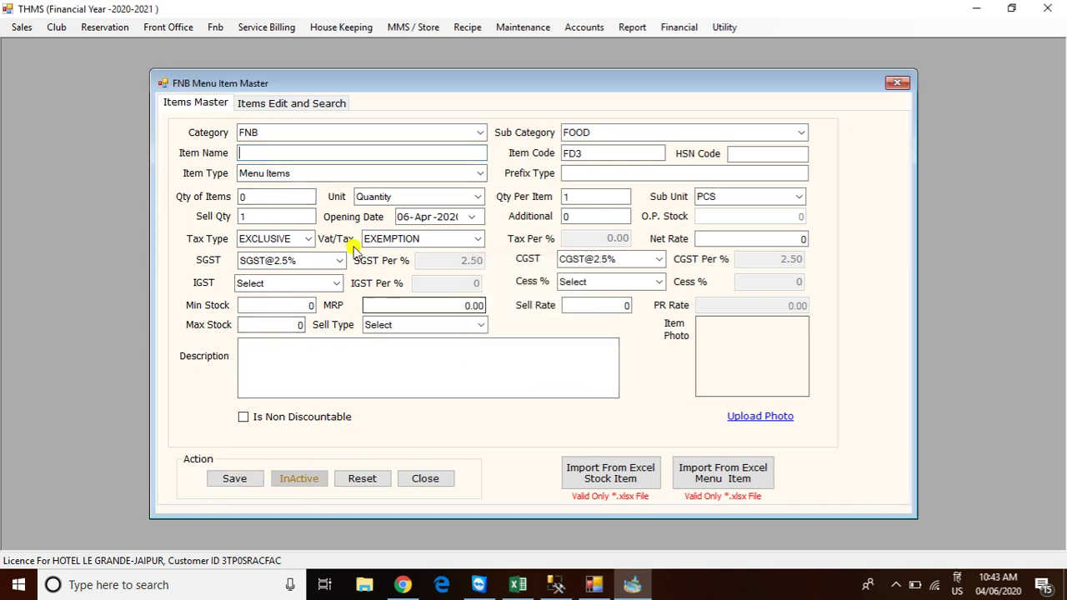
Save MINERAL WATER and PANEER BUTTER (FD4) as further FOOD menu items
click(270, 151)
text(MI)
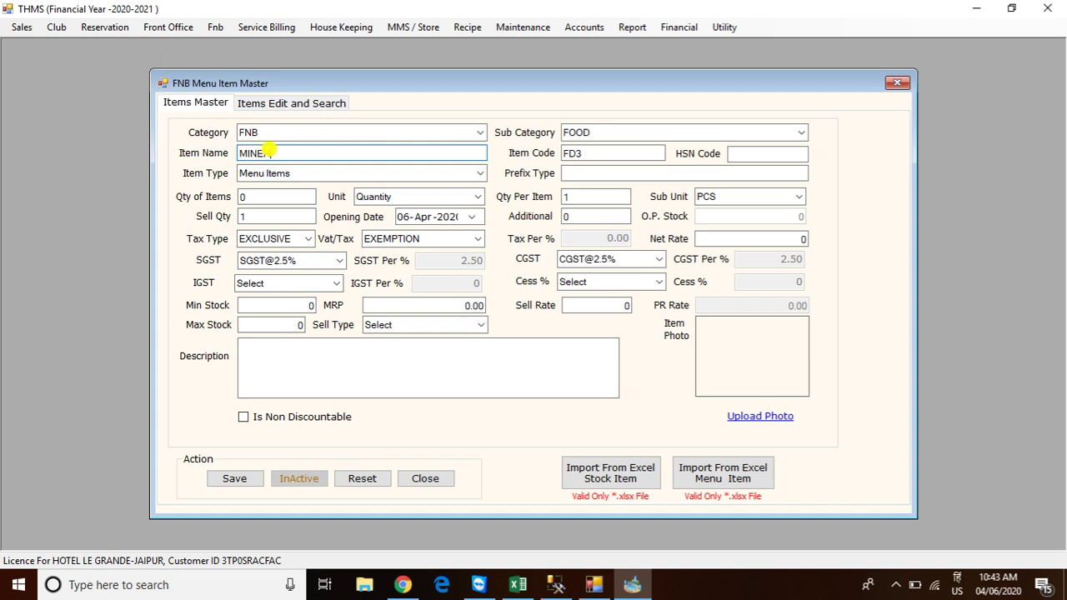
text(NERAL WATER)
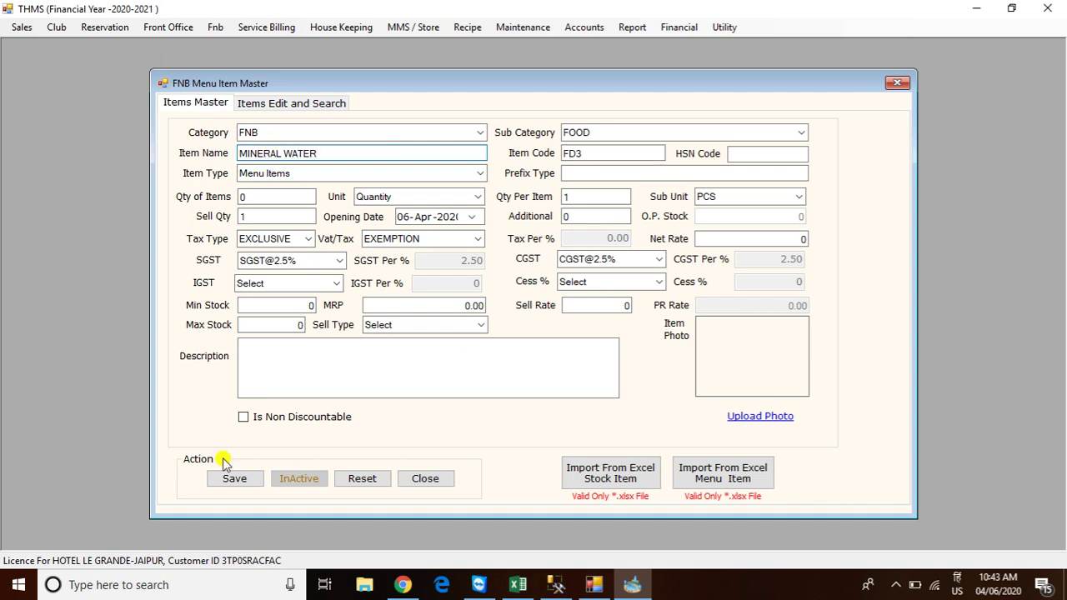
click(236, 482)
click(572, 341)
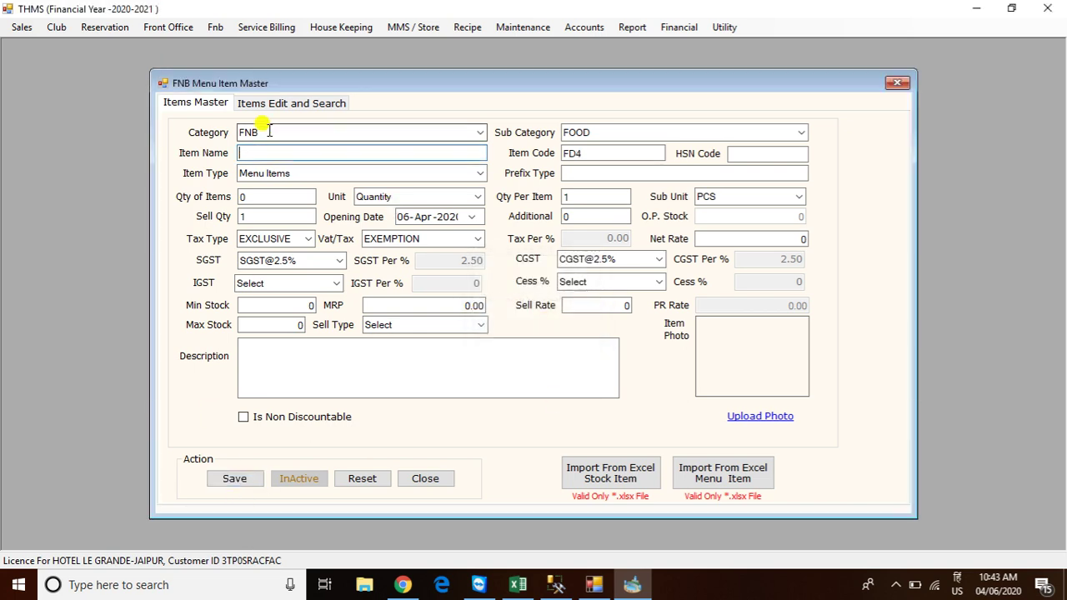
click(265, 150)
text(PANEER BUTTER)
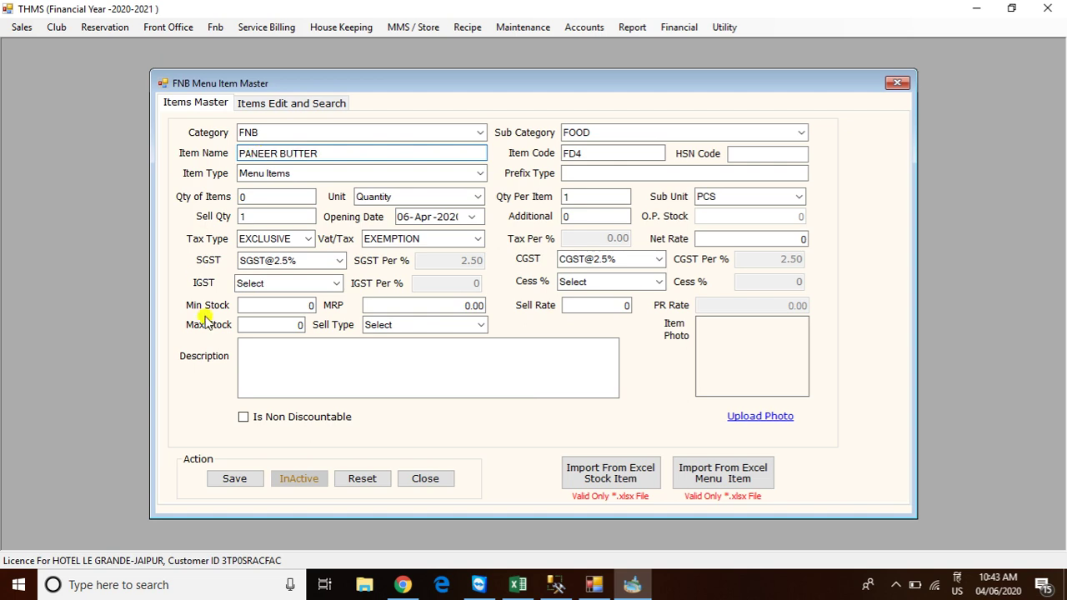
click(237, 480)
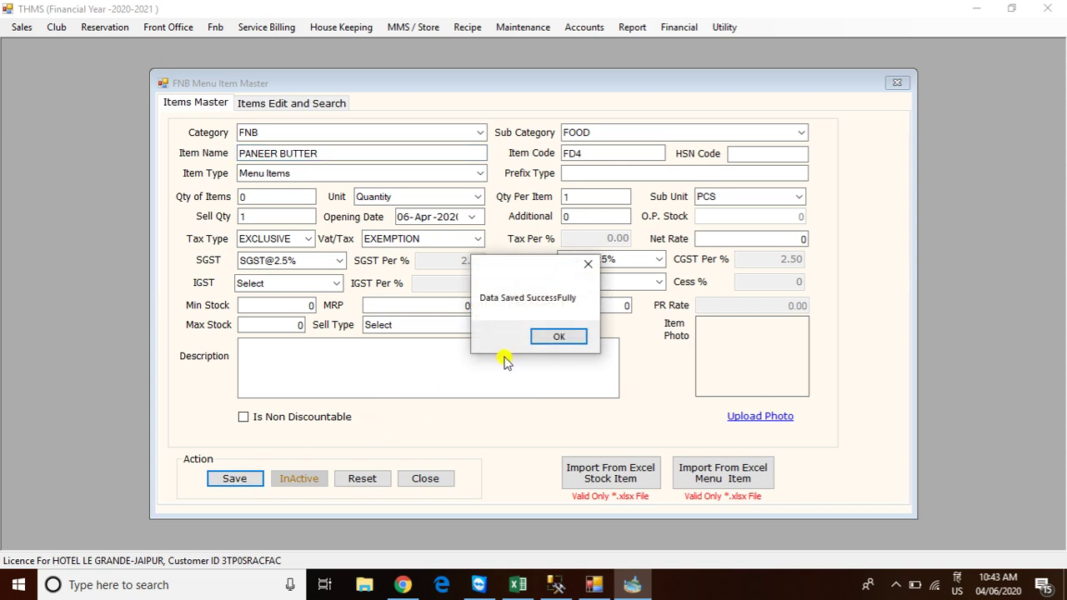
click(557, 336)
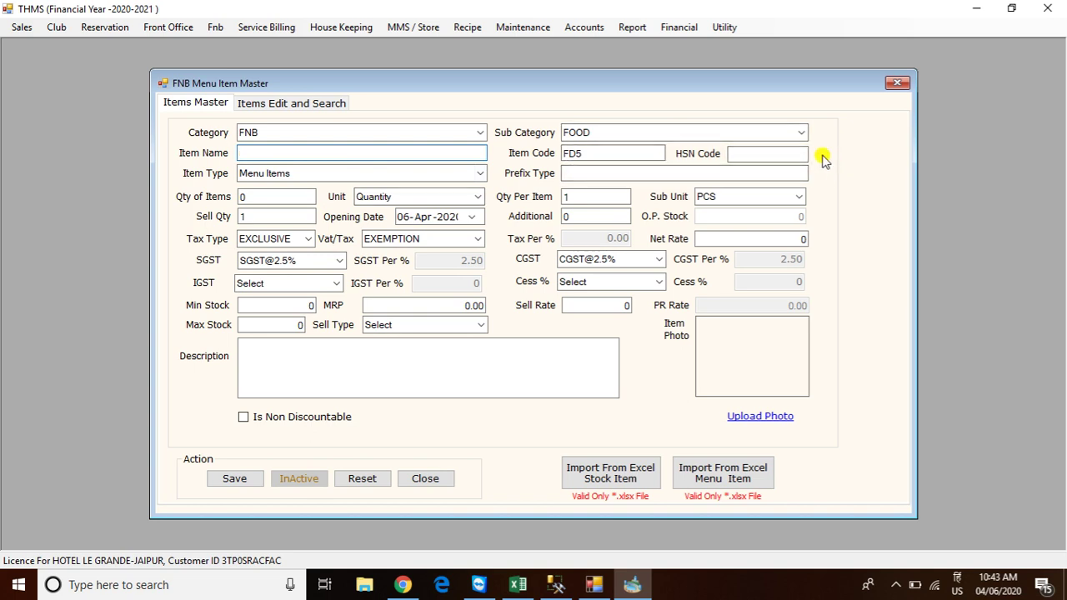
Switch the sub category to Hard Drinks, clear SGST and CGST, and apply VAT20
click(800, 135)
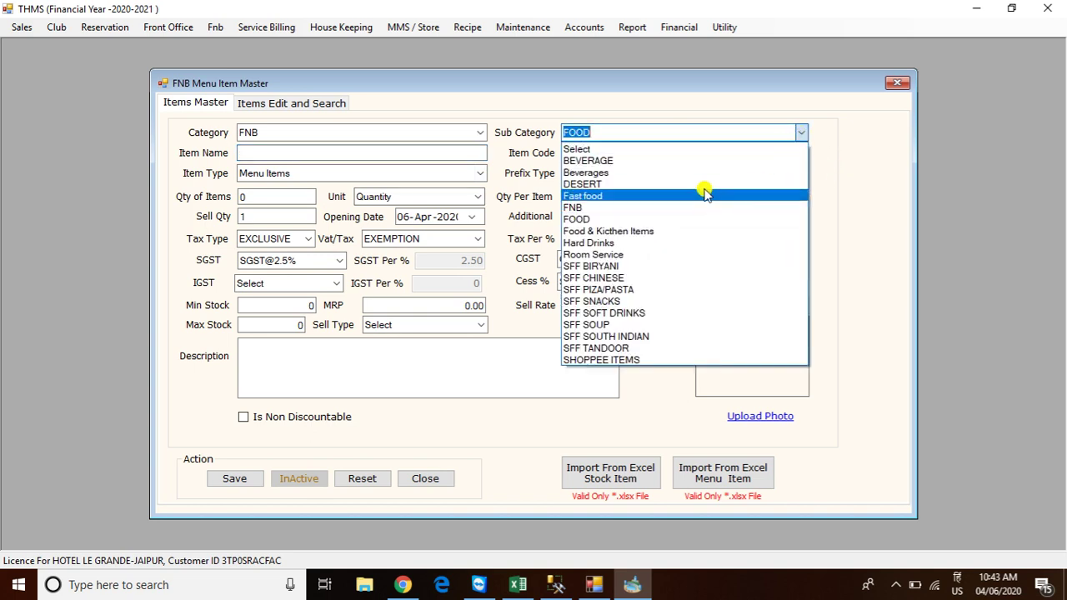
click(636, 241)
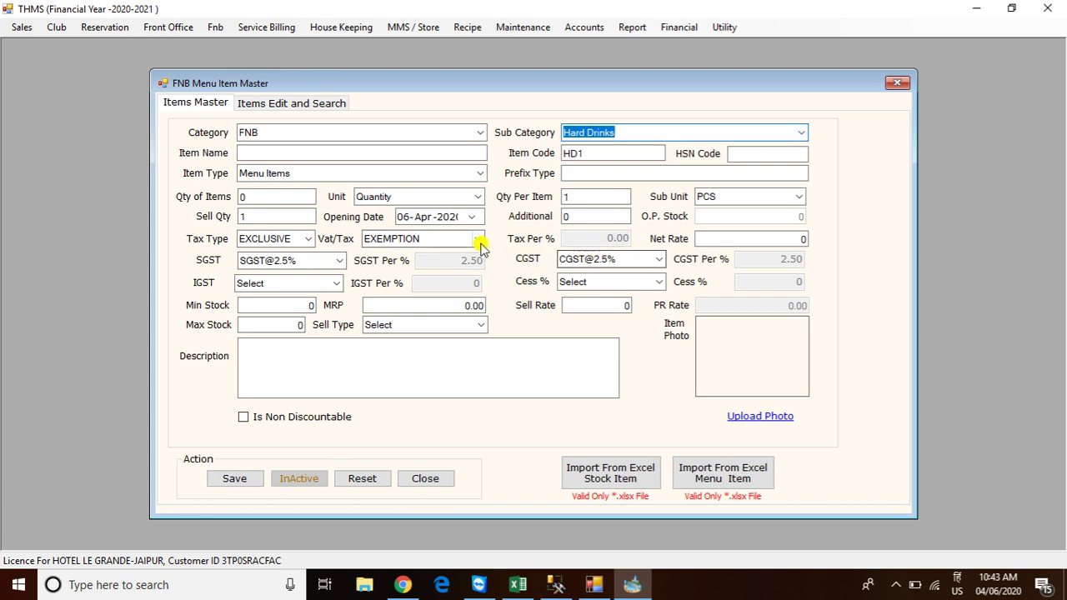
click(341, 260)
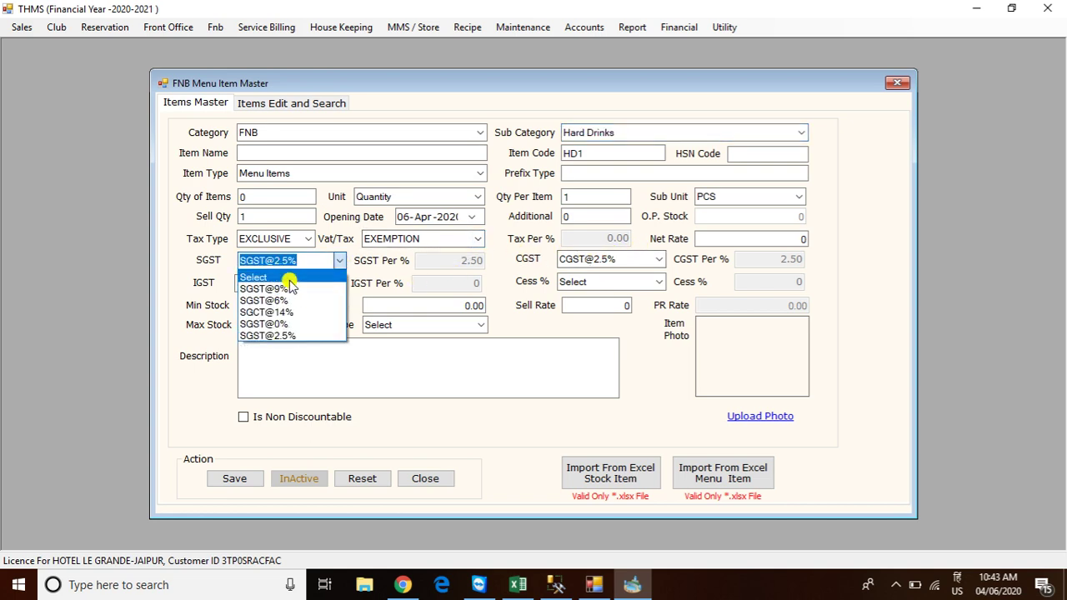
click(287, 275)
click(642, 258)
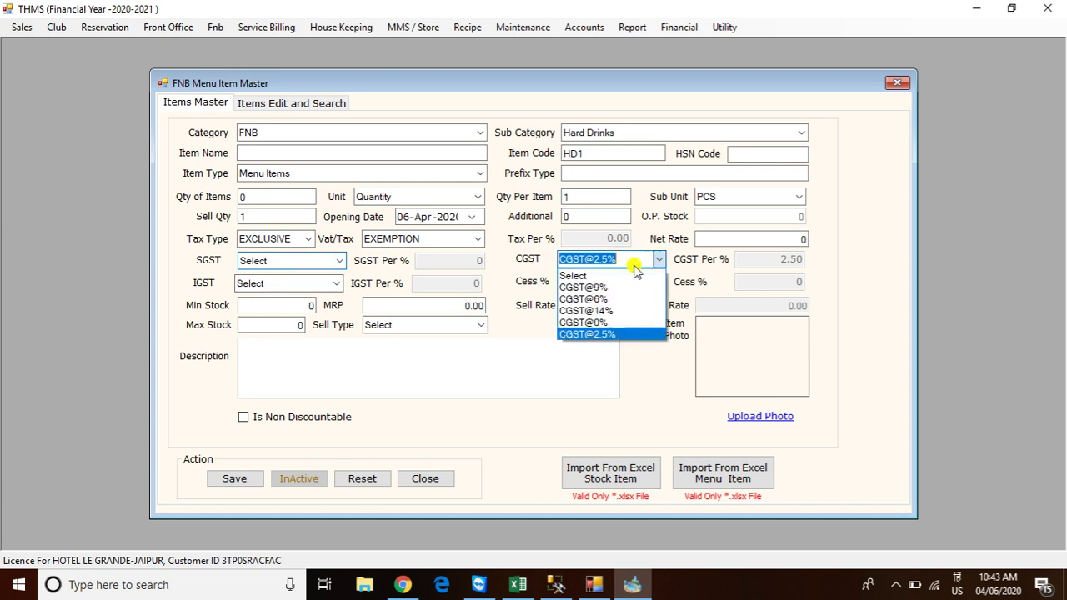
click(583, 274)
click(477, 239)
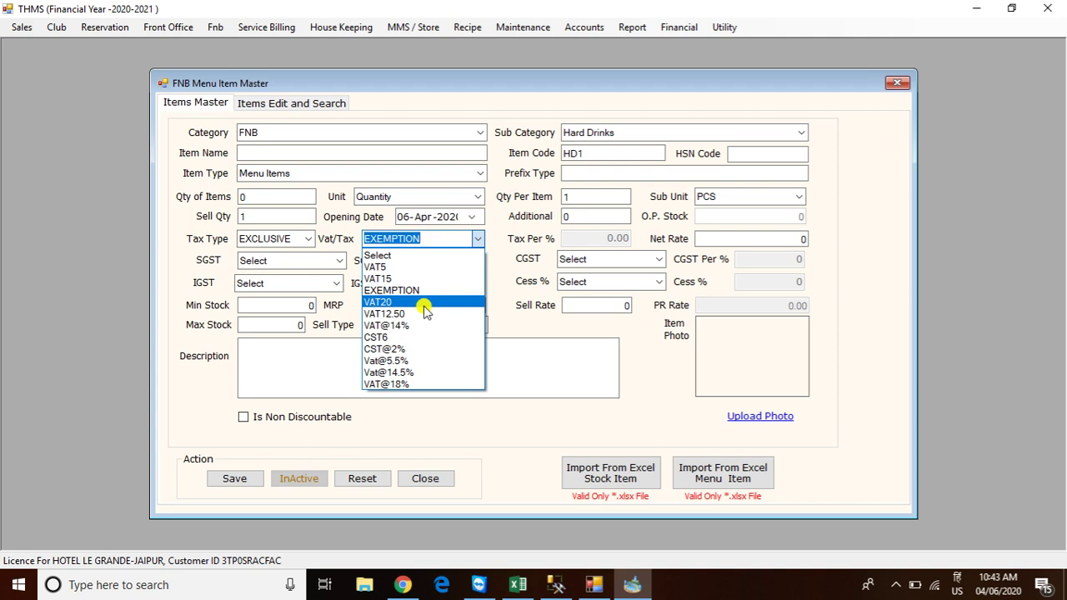
click(394, 301)
Save KINGFISHER STRONG 650 ML as Hard Drinks item HD1
click(269, 152)
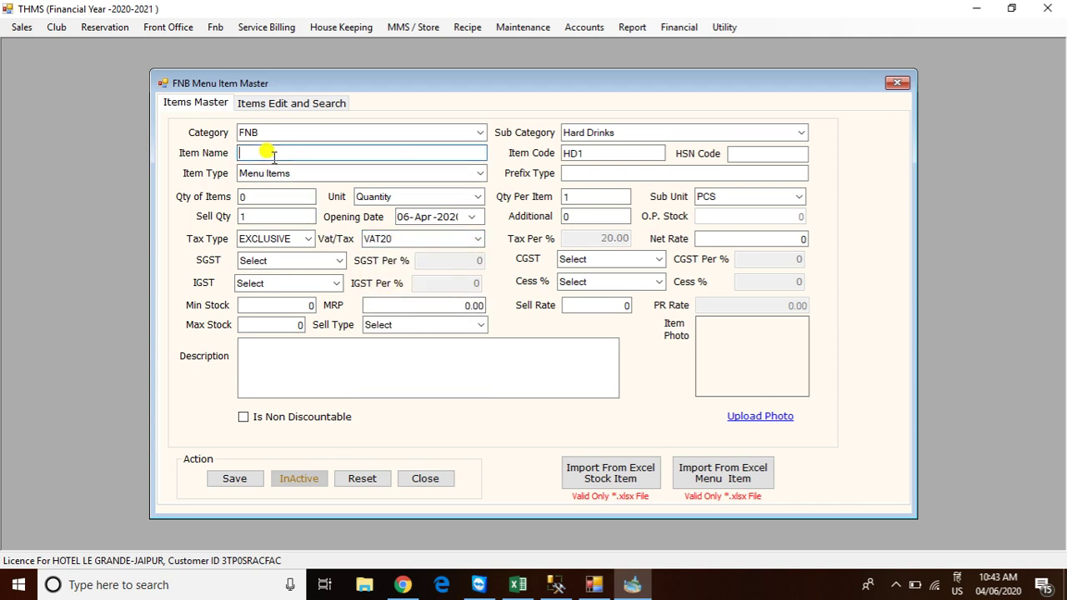
text(KING)
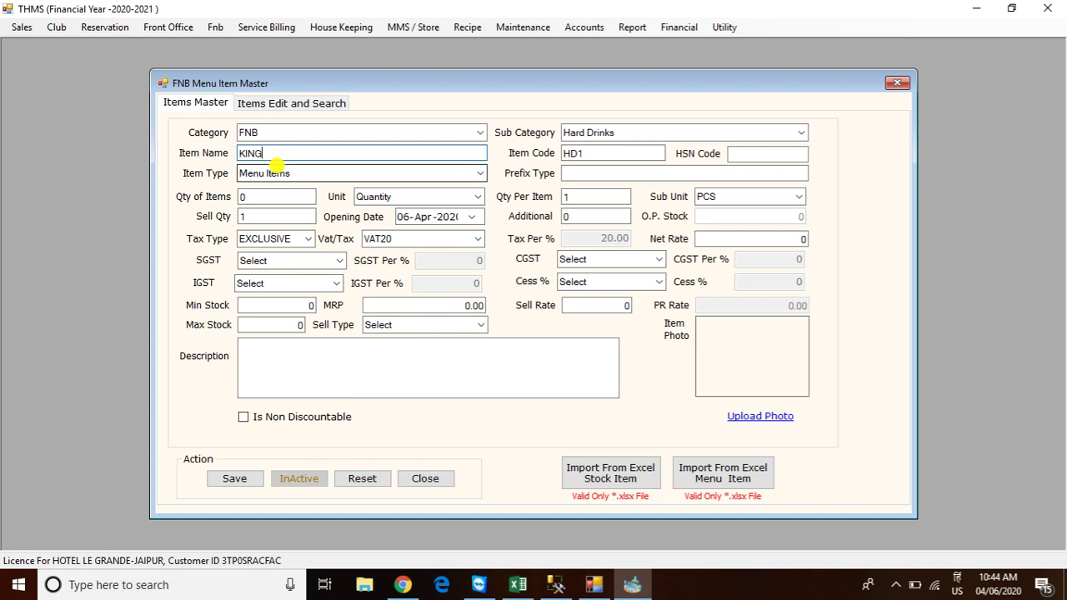
text(FISHWE)
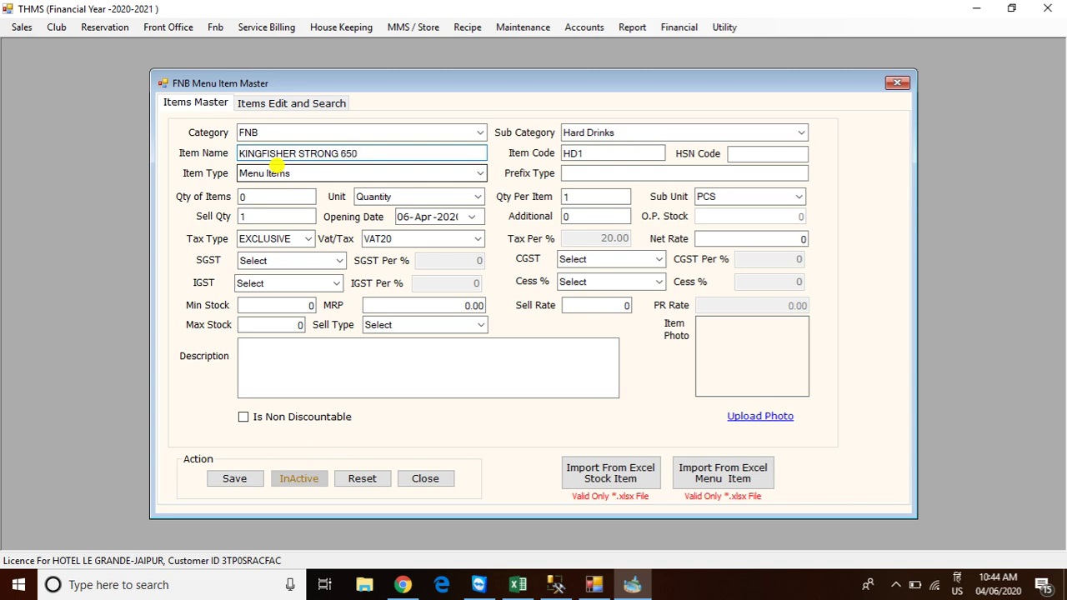
text(ML)
click(239, 487)
click(558, 338)
click(274, 153)
Save TUBORG SRONG 650 ML as a Hard Drinks item
text(TO)
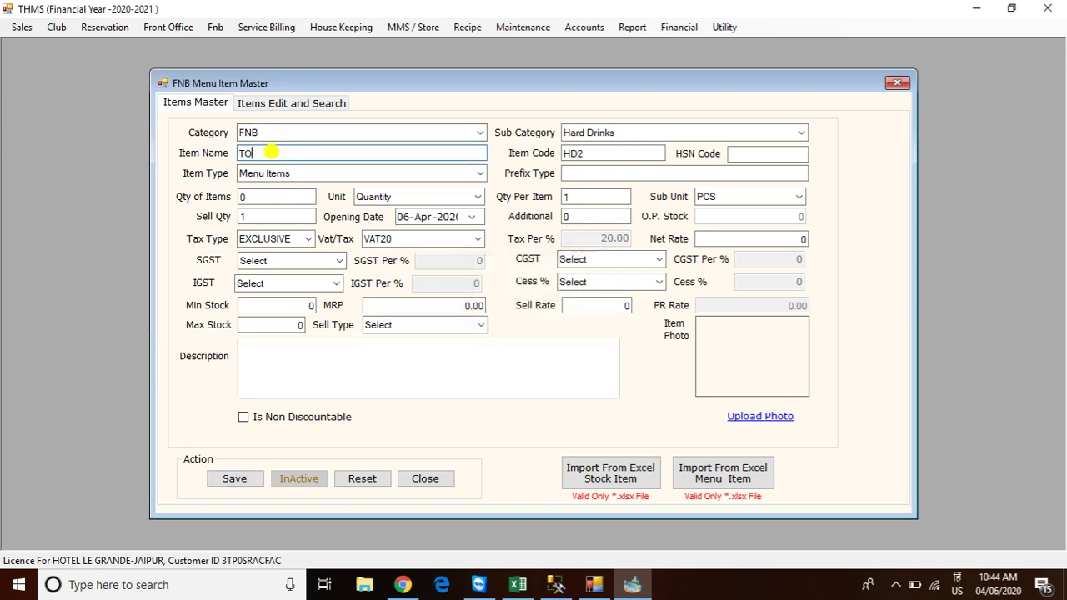
text(UBORG SRONG 650)
text(ML)
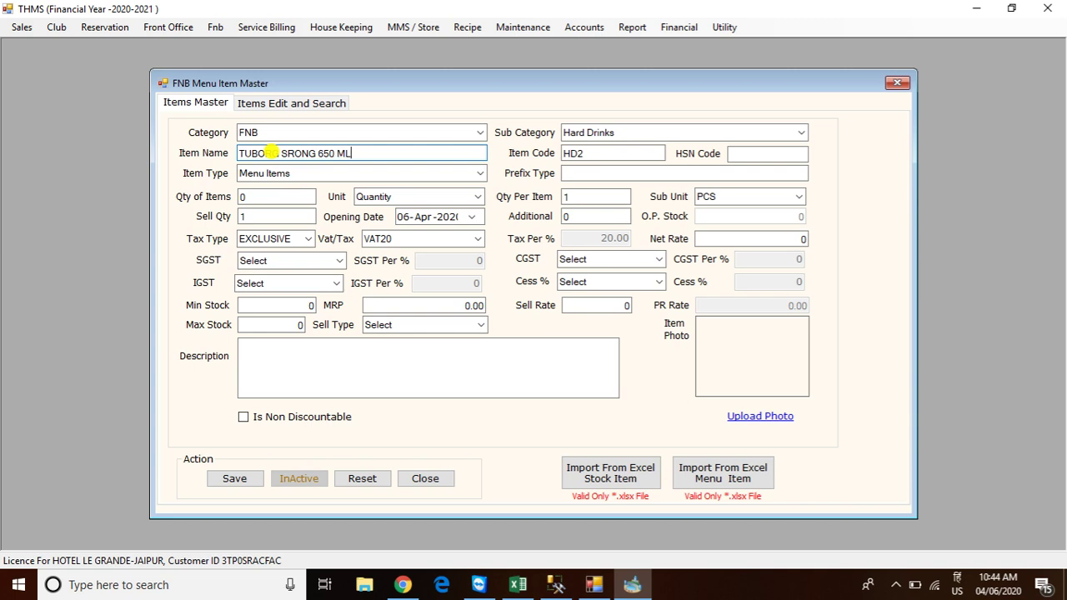
click(234, 478)
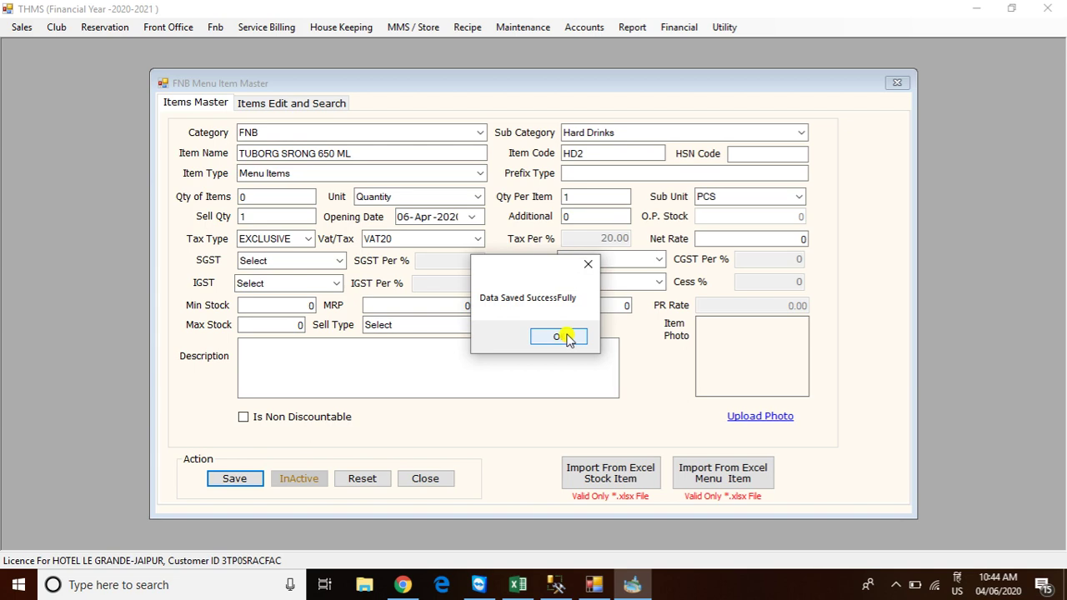
click(566, 337)
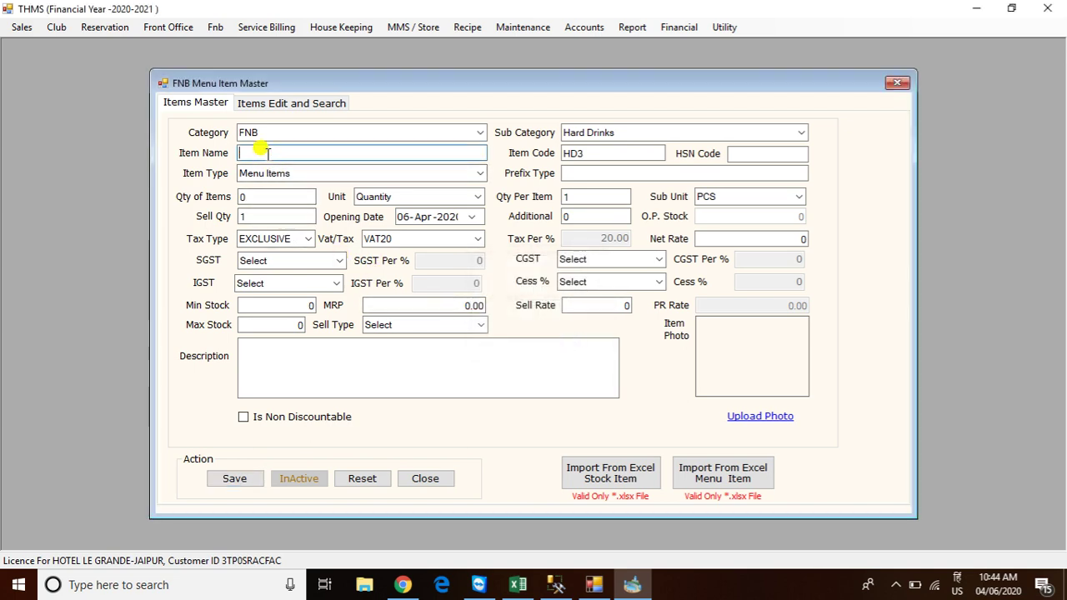
Save BACARDI RUM (30 ML) as Hard Drinks item HD3
click(267, 153)
text(BACARDI R)
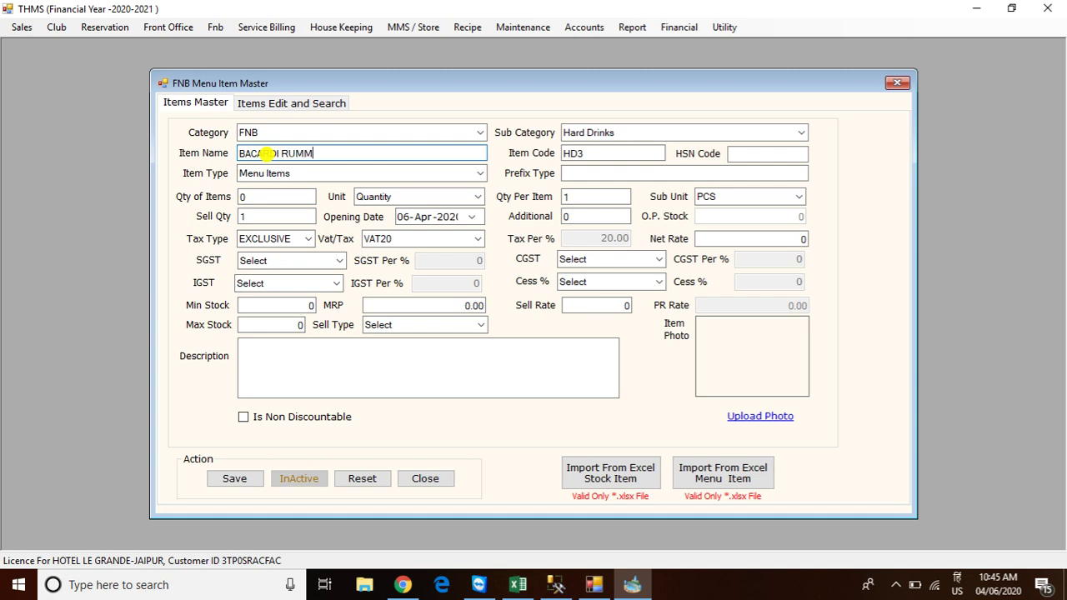
text(UM (30 ML)
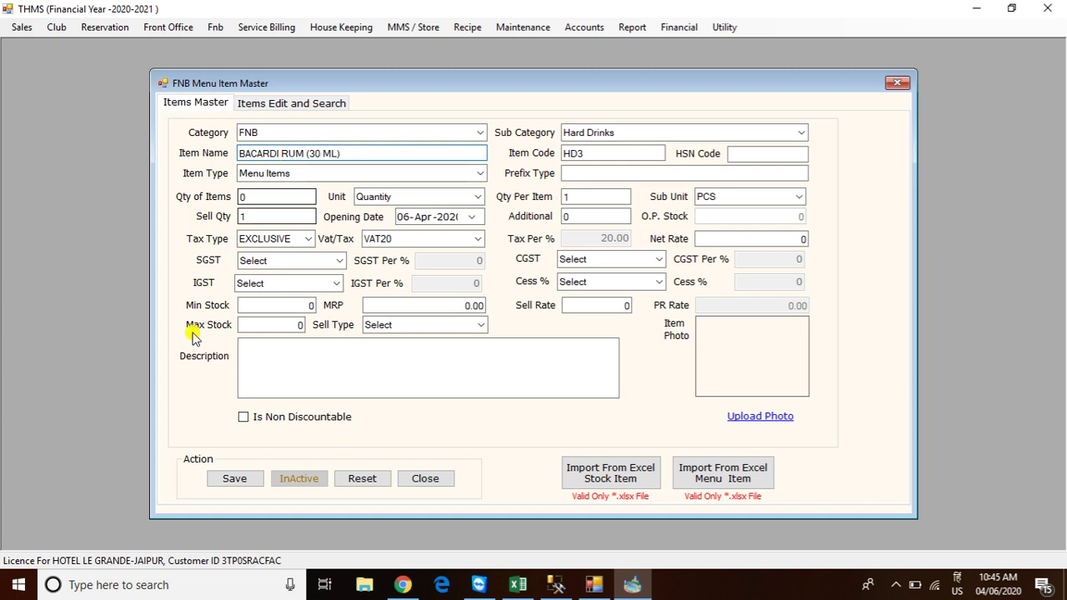
click(234, 476)
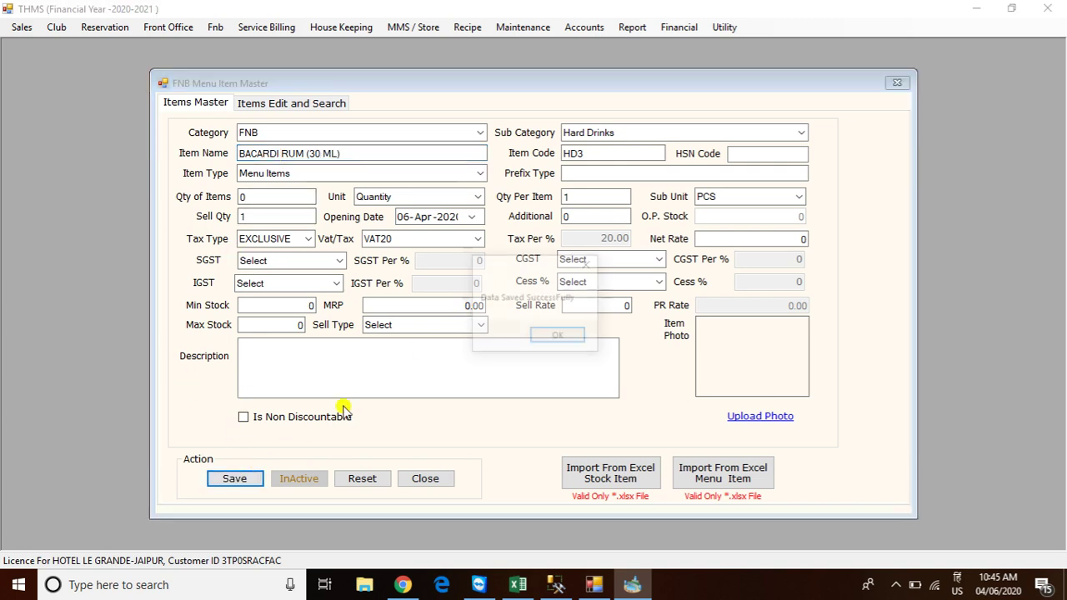
click(558, 335)
click(280, 153)
Save SMIRNOFF VODKA (30 ML) as Hard Drinks item HD4
text(SMIRNOFF VOD)
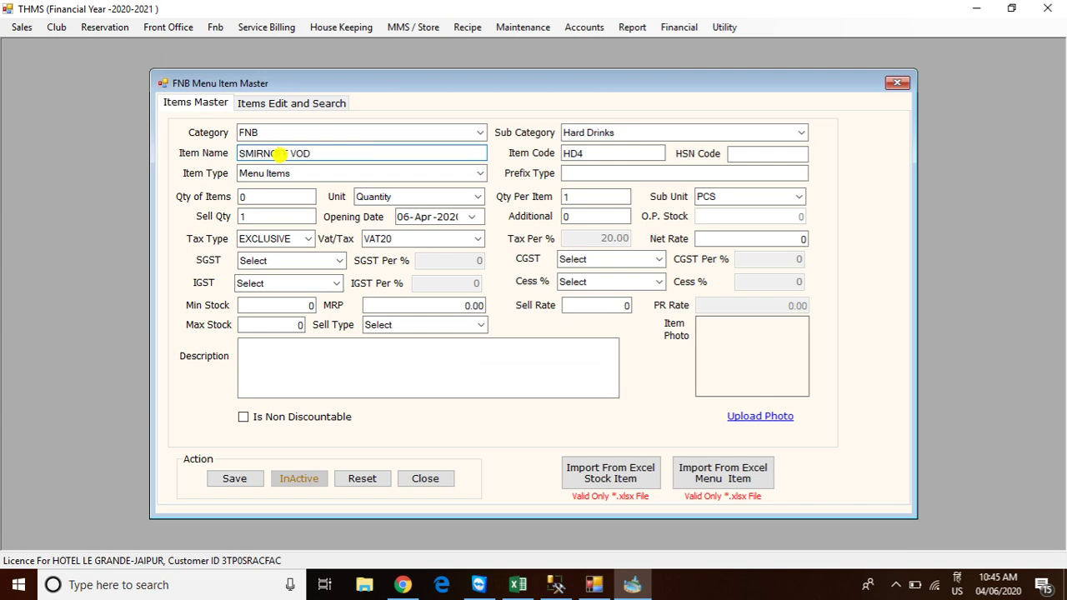
text(KA (30 ML)
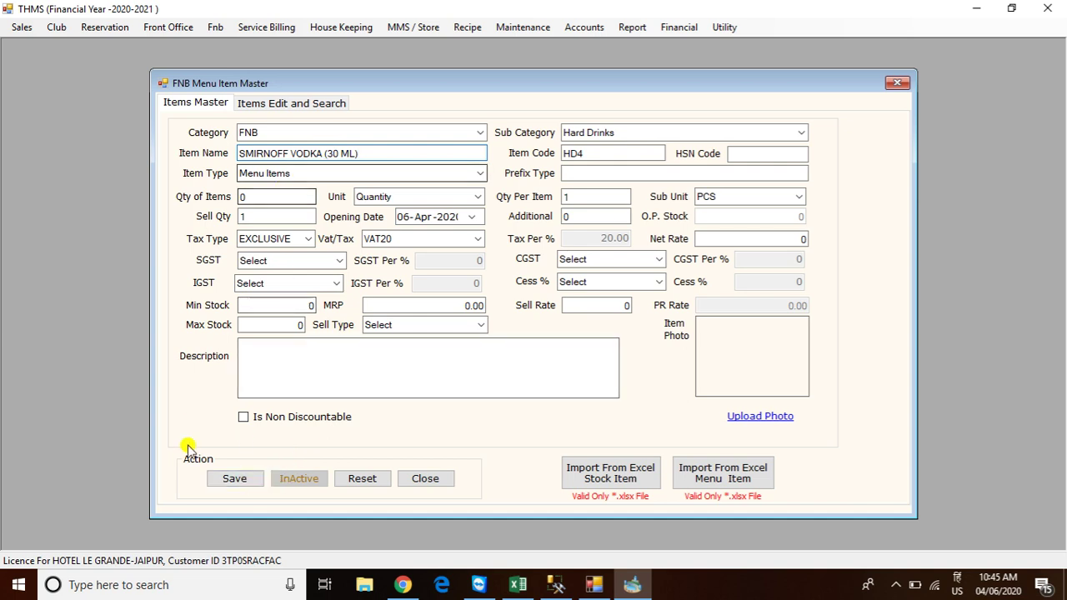
click(234, 478)
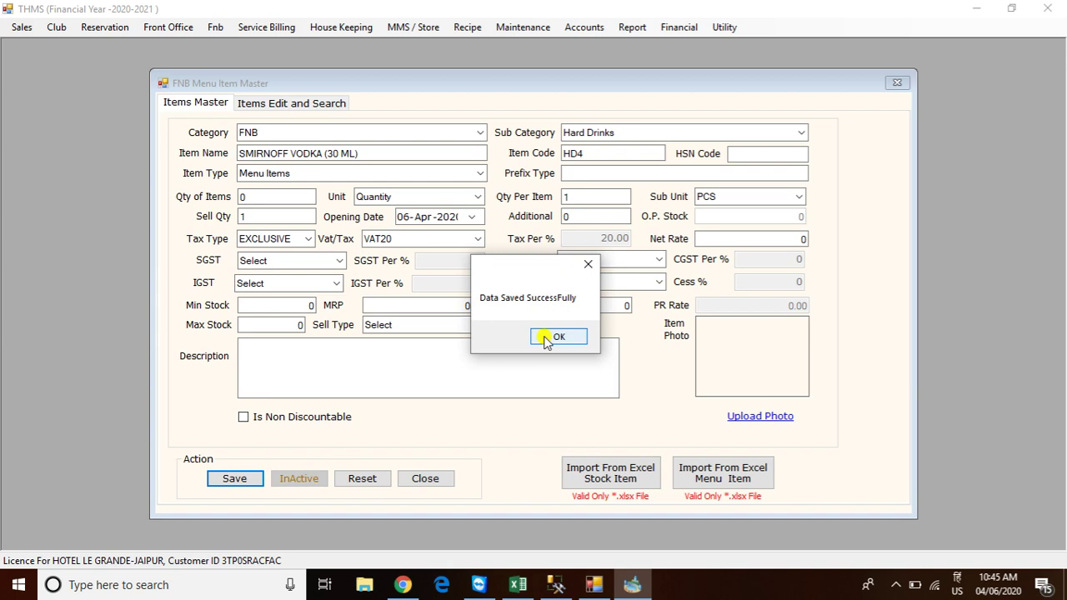
click(553, 337)
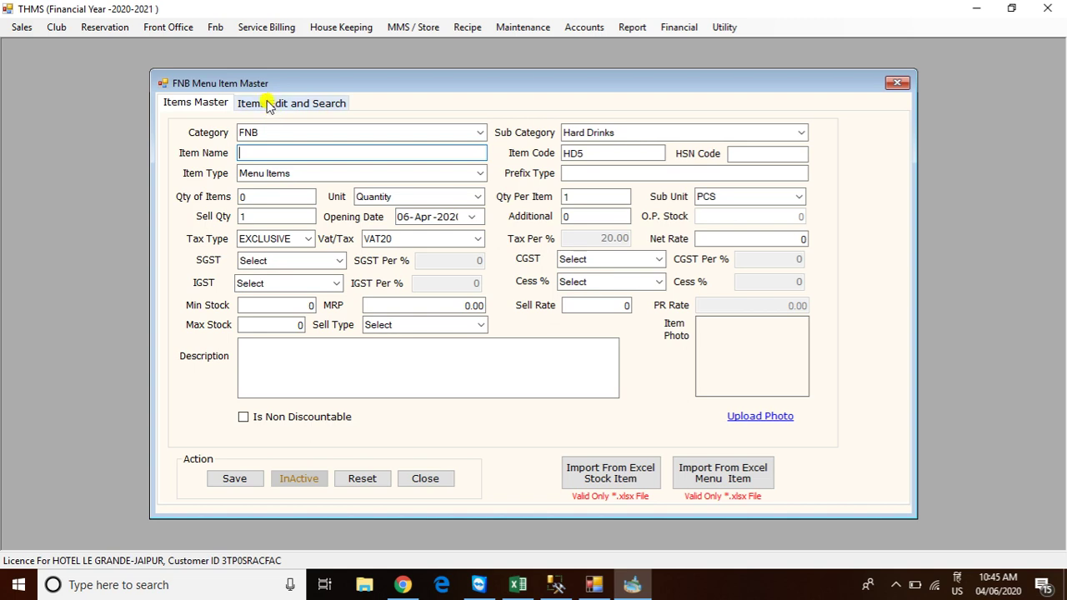
Reopen TAWA ROTI (FD2) from the Items Edit and Search list and update it
click(268, 103)
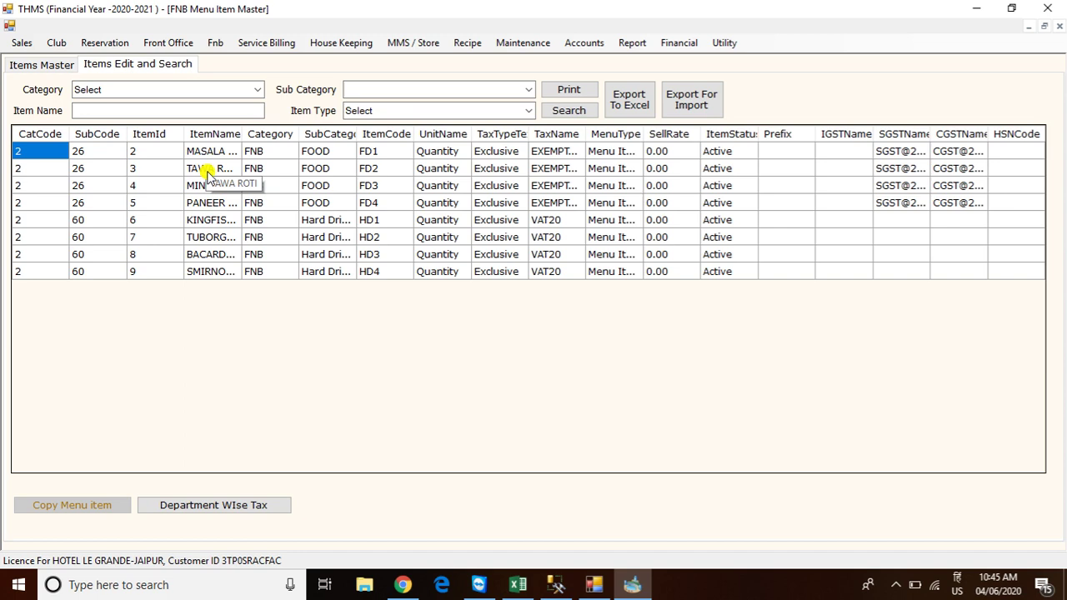
double_click(206, 169)
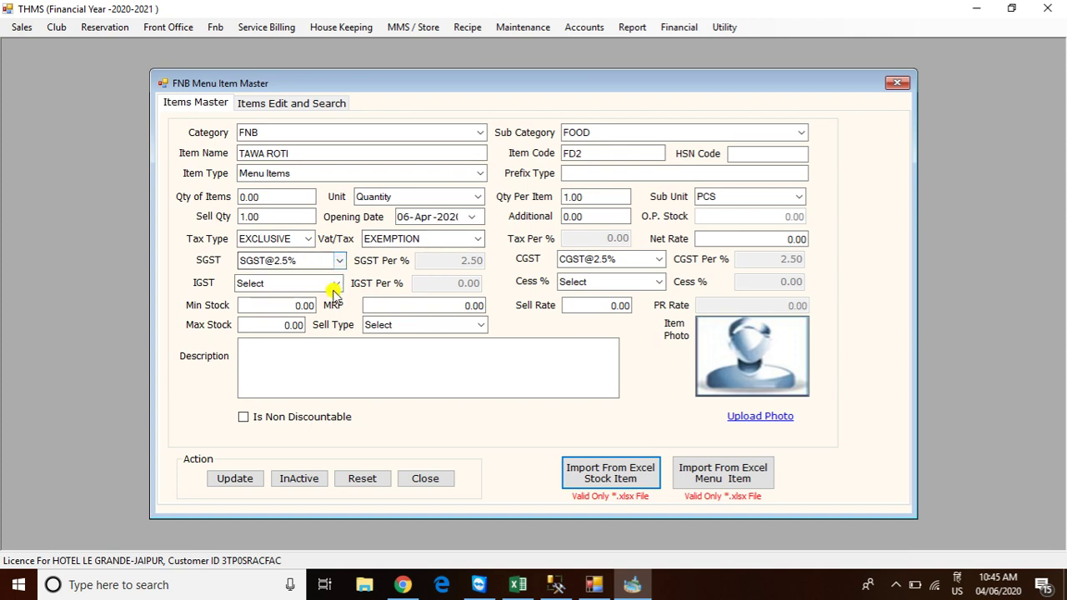
click(233, 478)
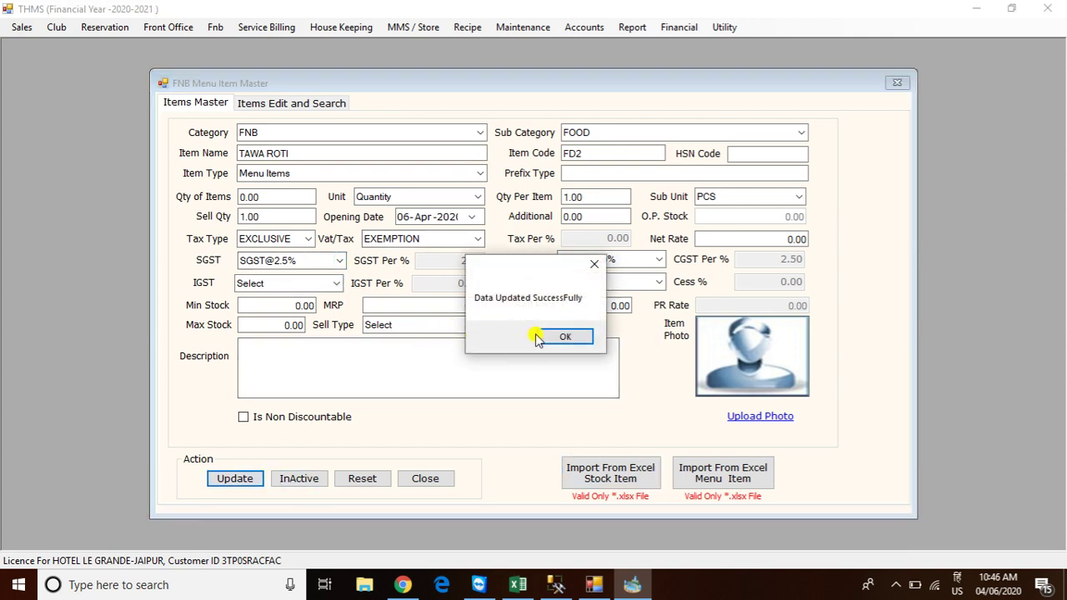
click(540, 336)
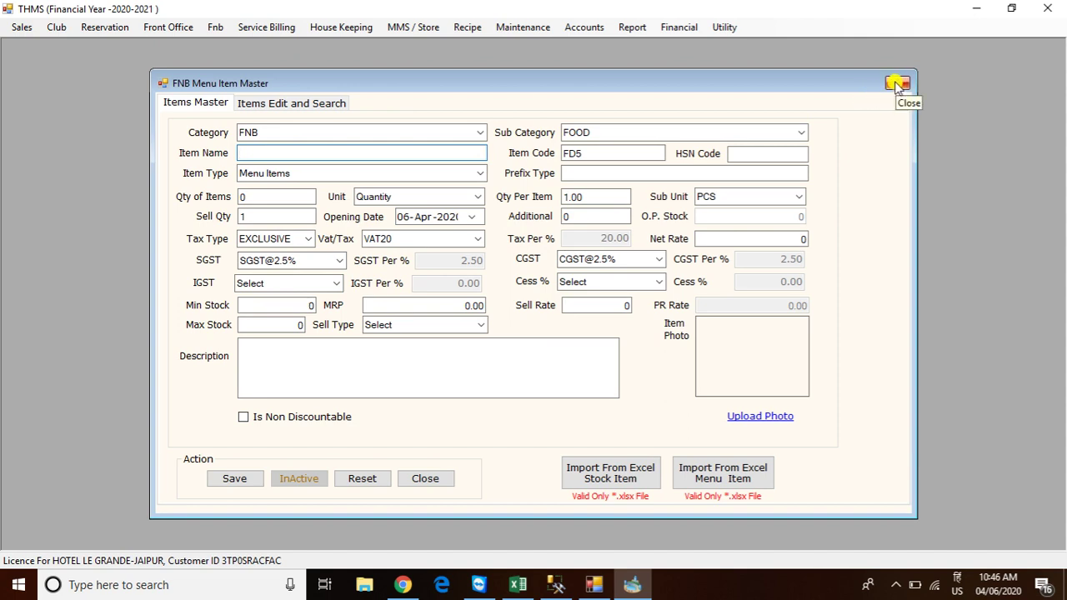
Close Menu Item Master and open Menu Item Setting from Utility > F N B Master
click(897, 84)
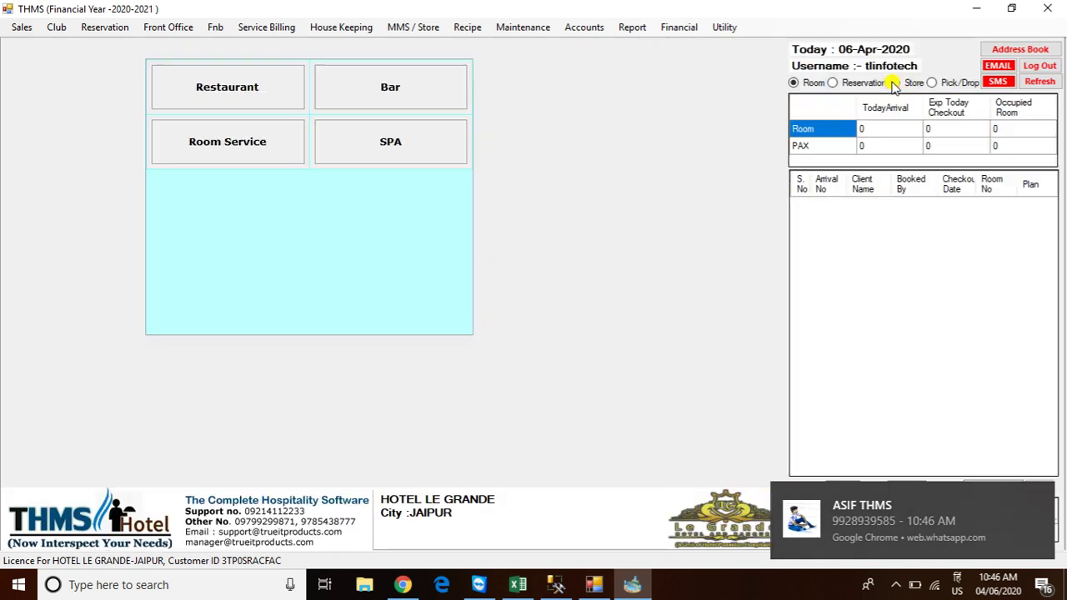
click(725, 27)
mouse_move(744, 90)
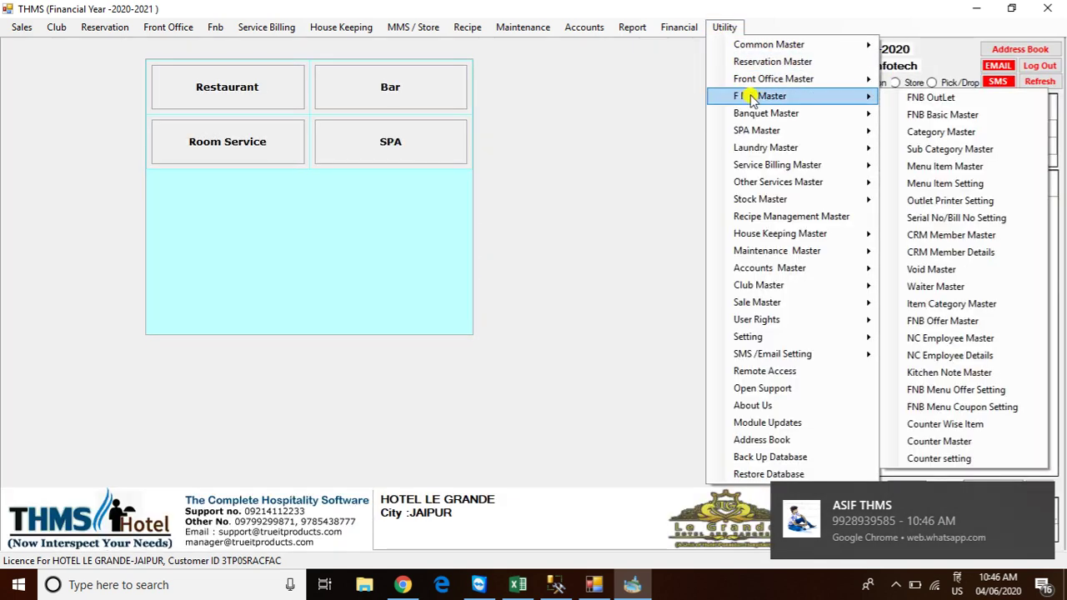
click(929, 185)
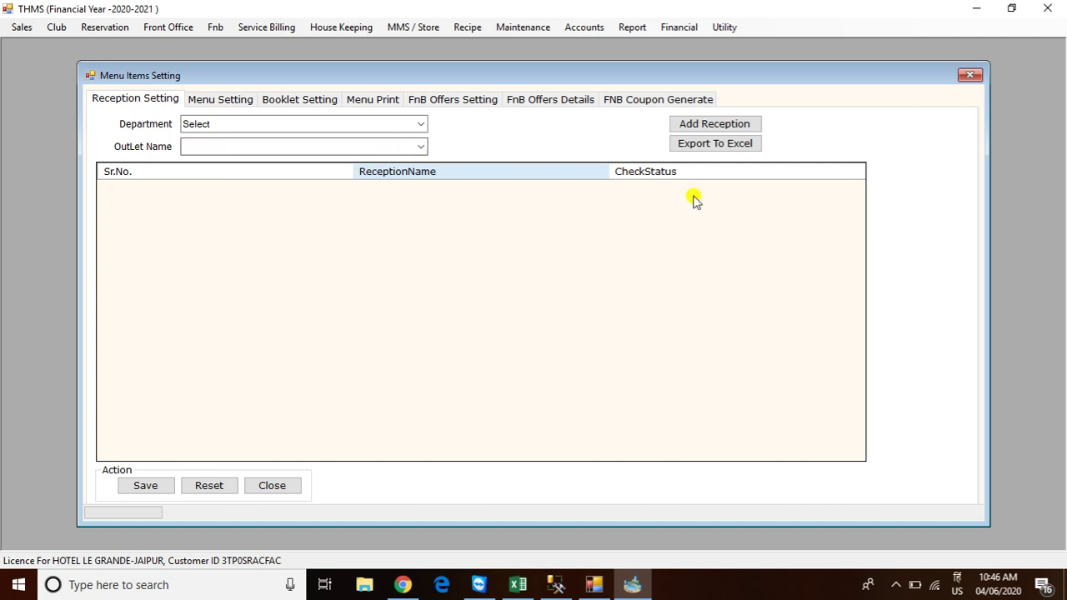
Add and save receptions KOT and BOT, then close FNBMenuMaster
click(707, 123)
click(162, 66)
text(KO)
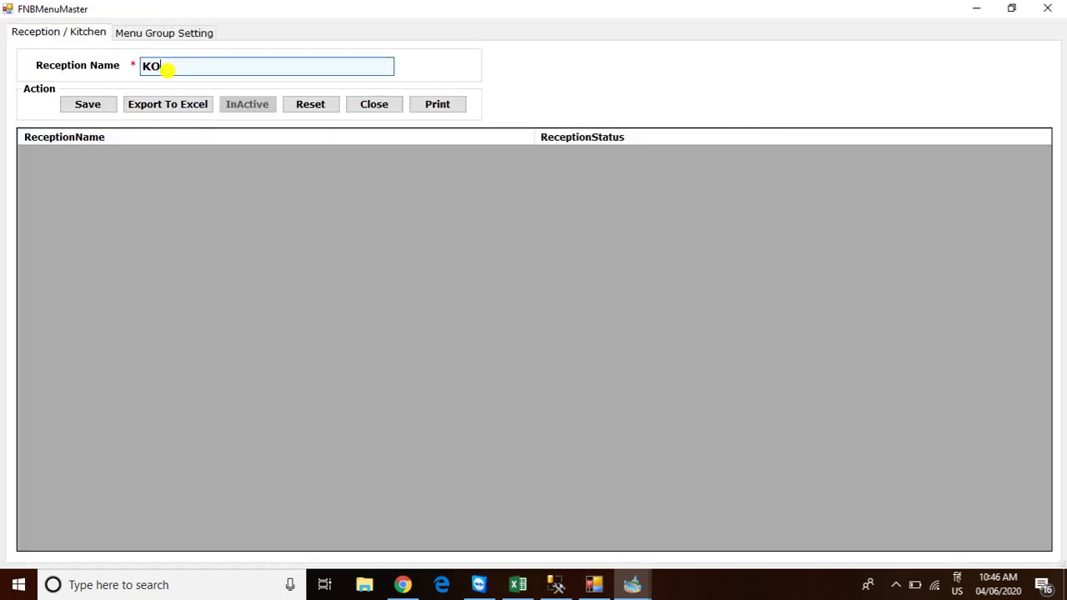
text(T)
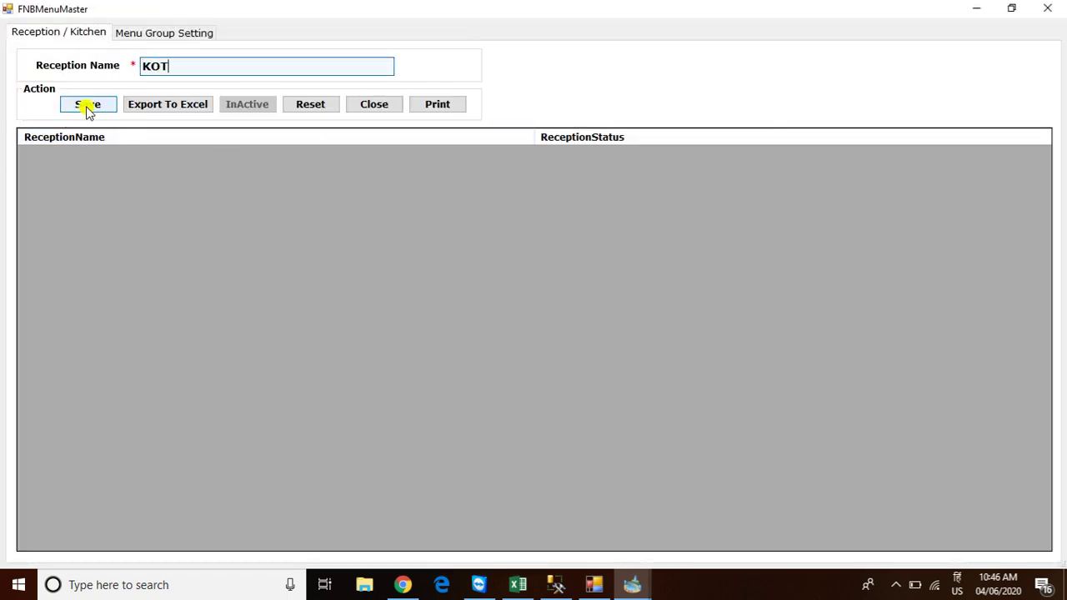
click(87, 105)
click(575, 336)
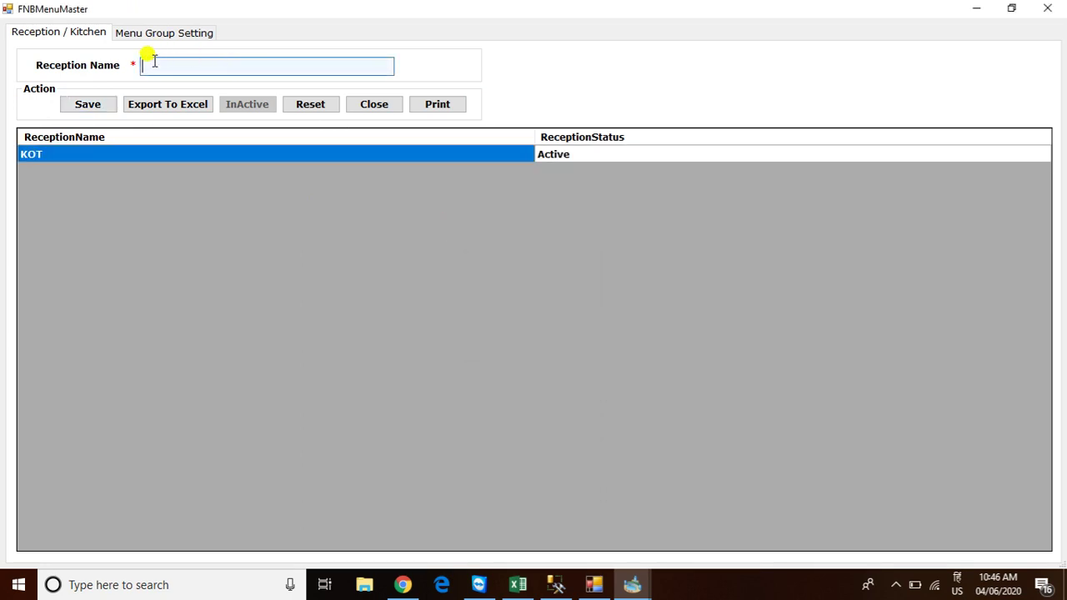
text(BOT)
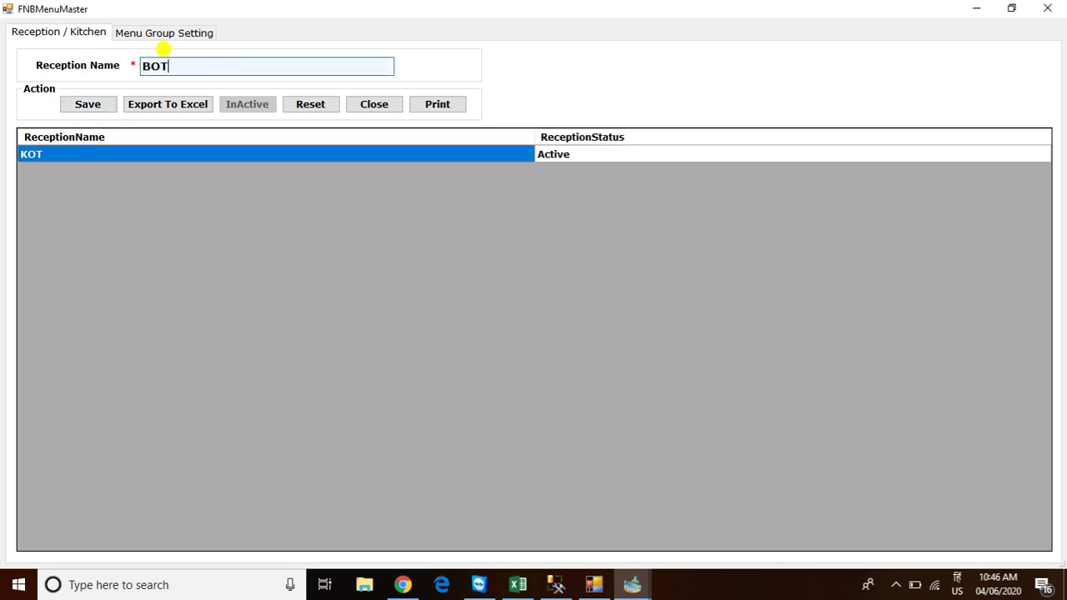
click(71, 110)
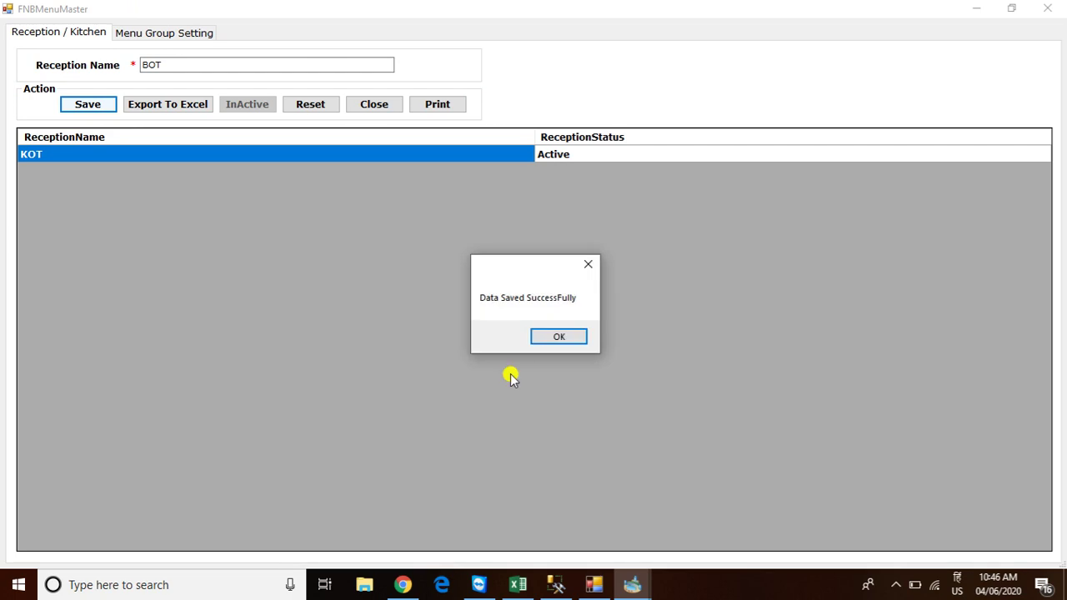
click(564, 338)
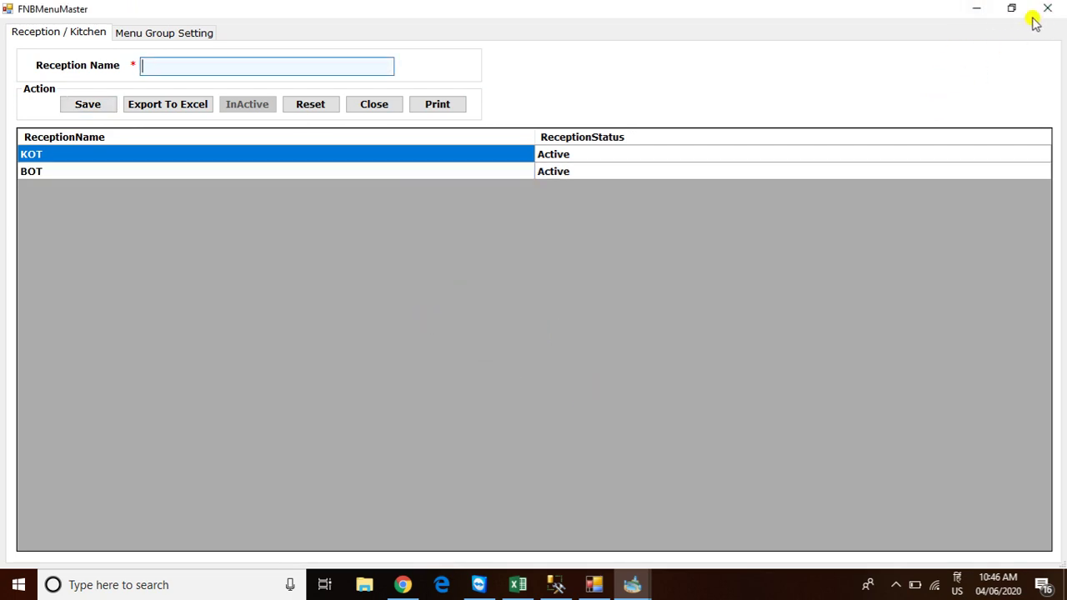
click(1049, 10)
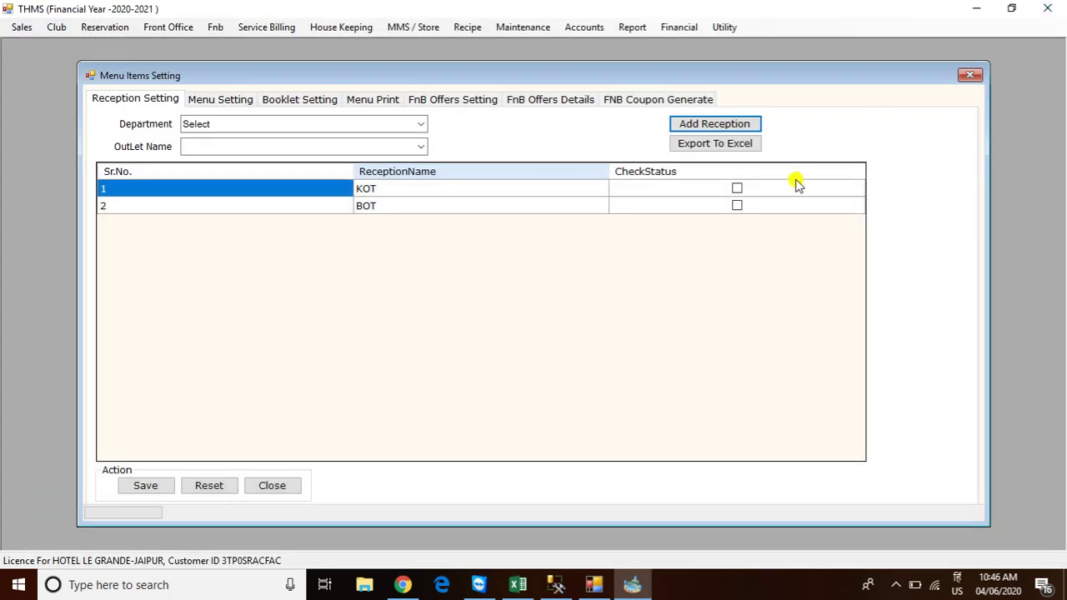
Tick KOT and BOT for the Restaurant department's FOOD PLAZA outlet and save
click(420, 124)
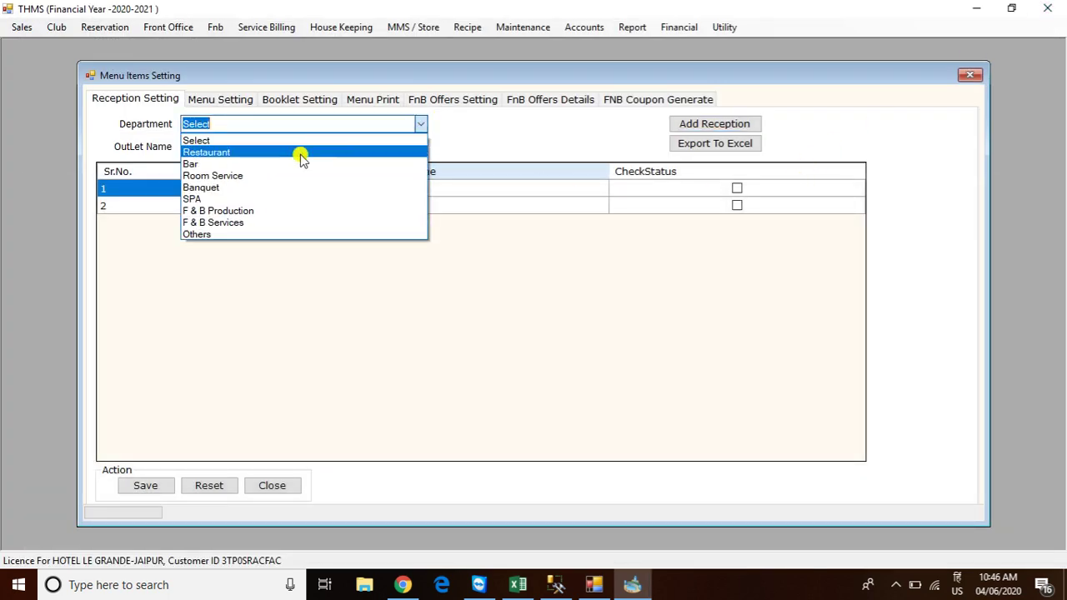
click(269, 155)
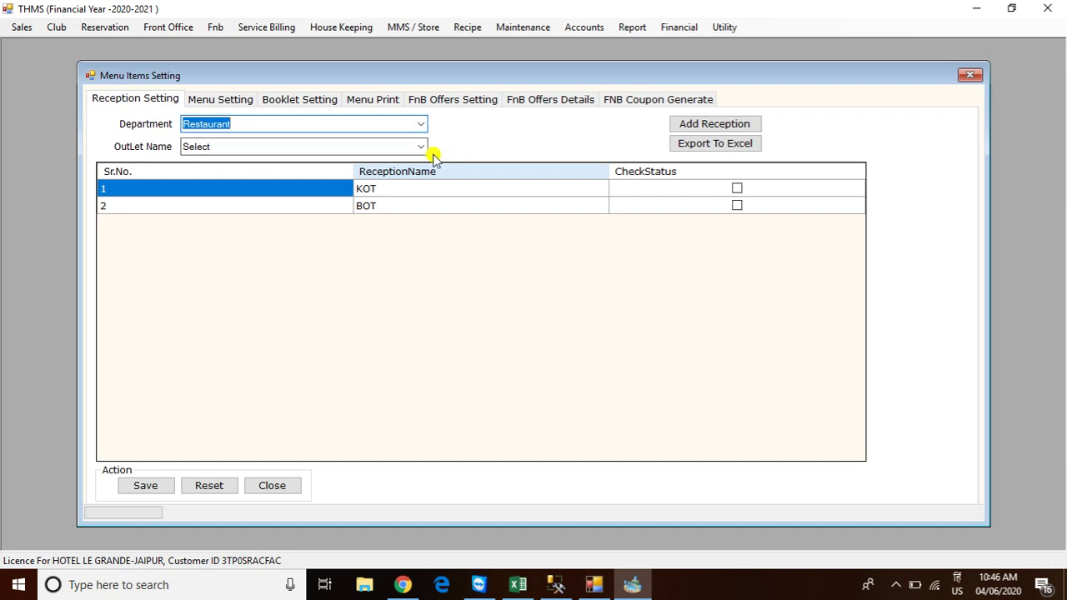
click(420, 146)
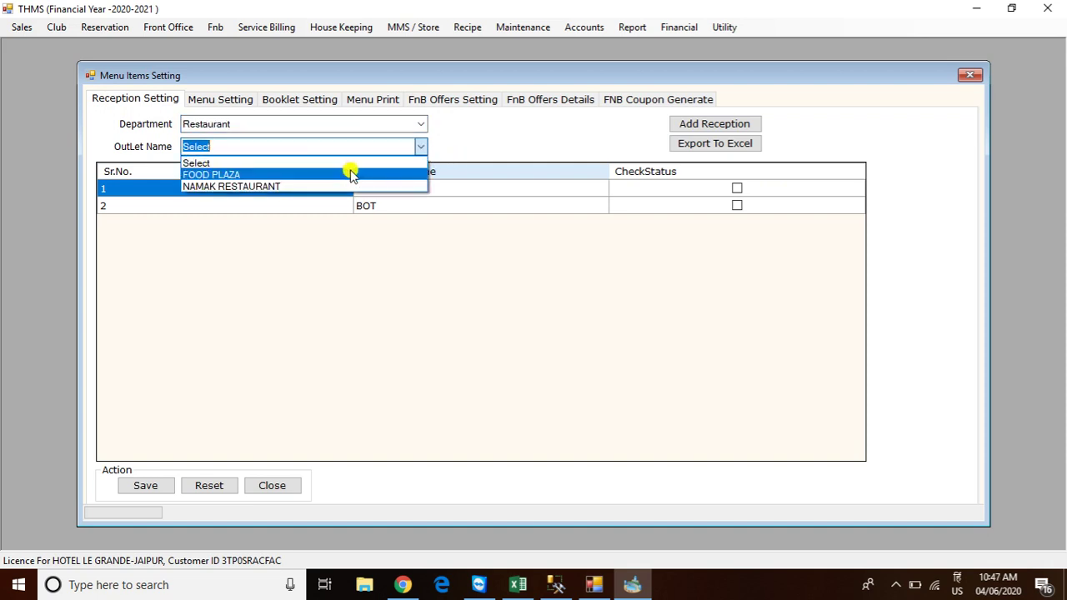
click(350, 174)
click(737, 188)
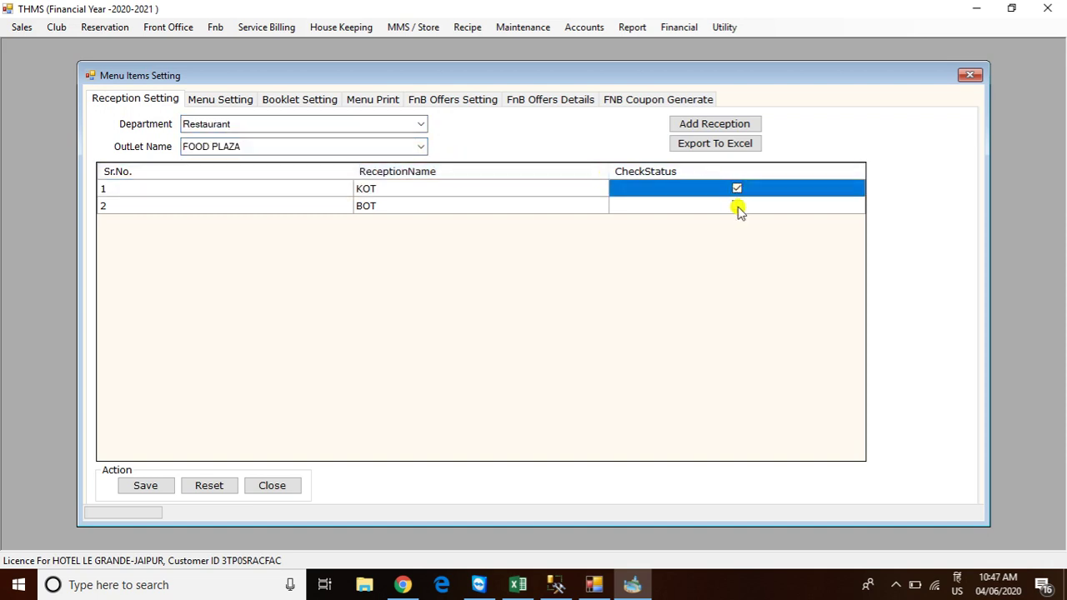
click(736, 206)
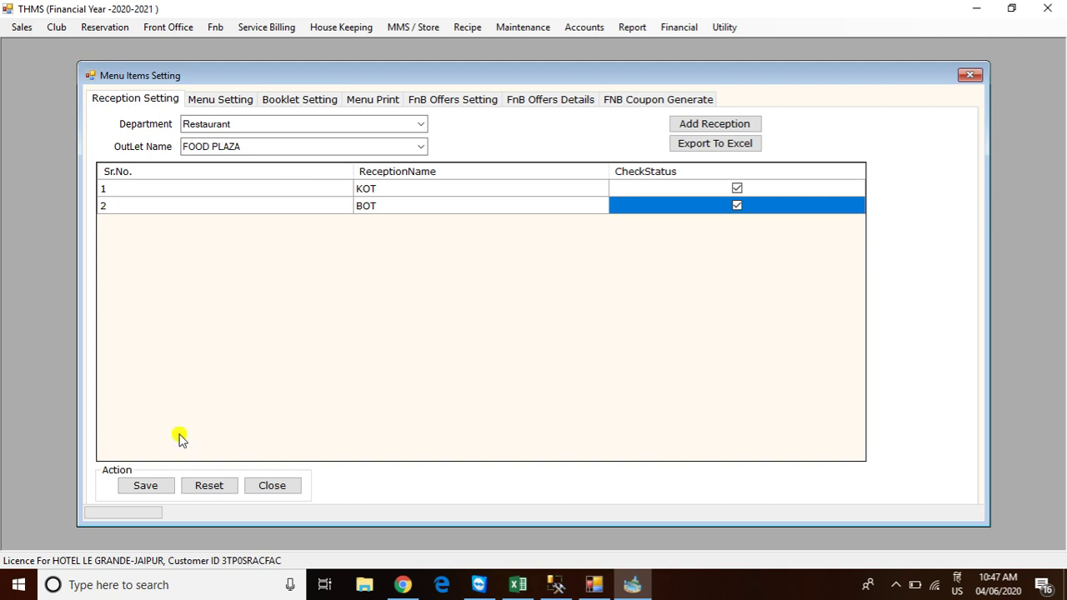
click(143, 487)
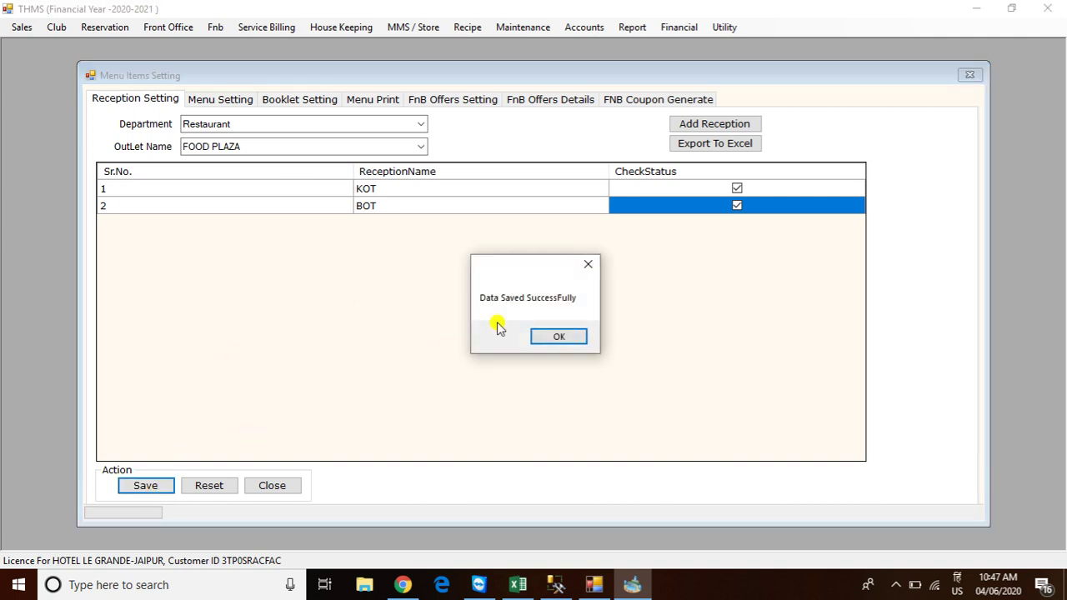
click(553, 334)
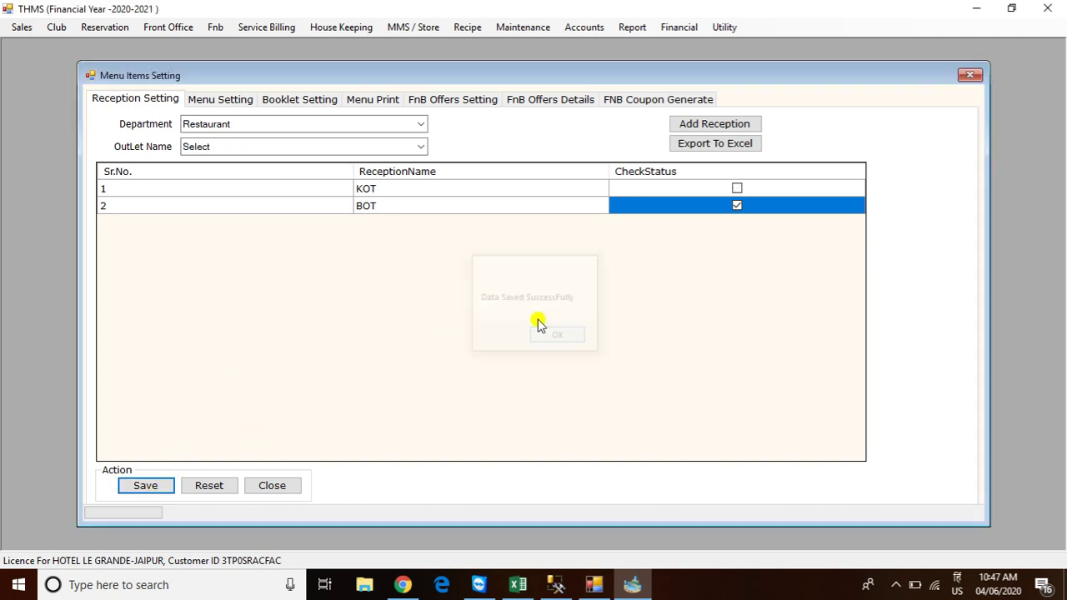
Load the Menu Setting tab for the RESTAURANT department's FOOD PLAZA outlet
click(217, 100)
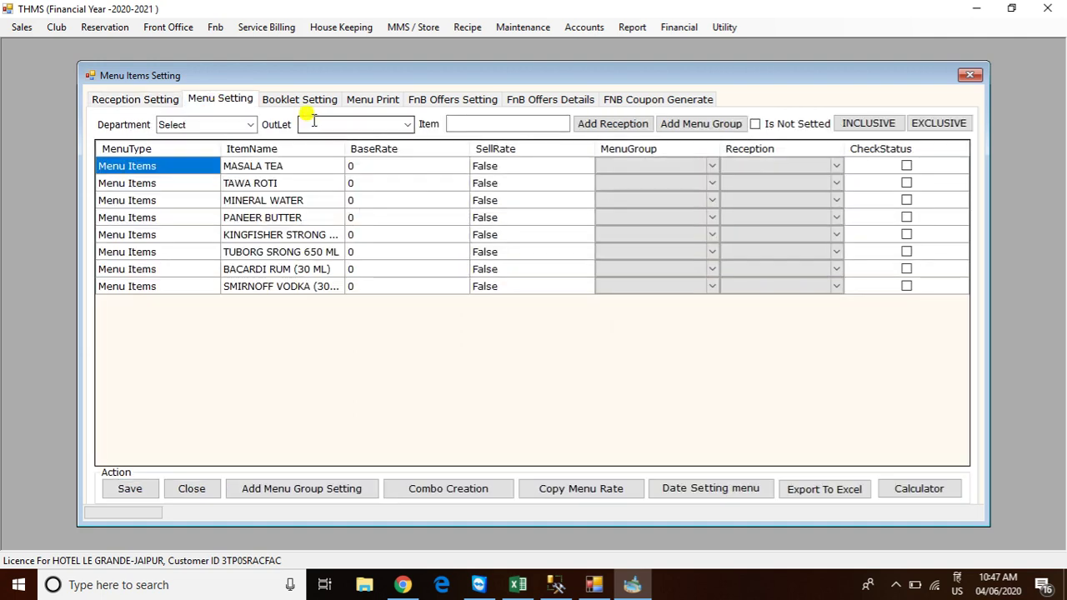
click(251, 124)
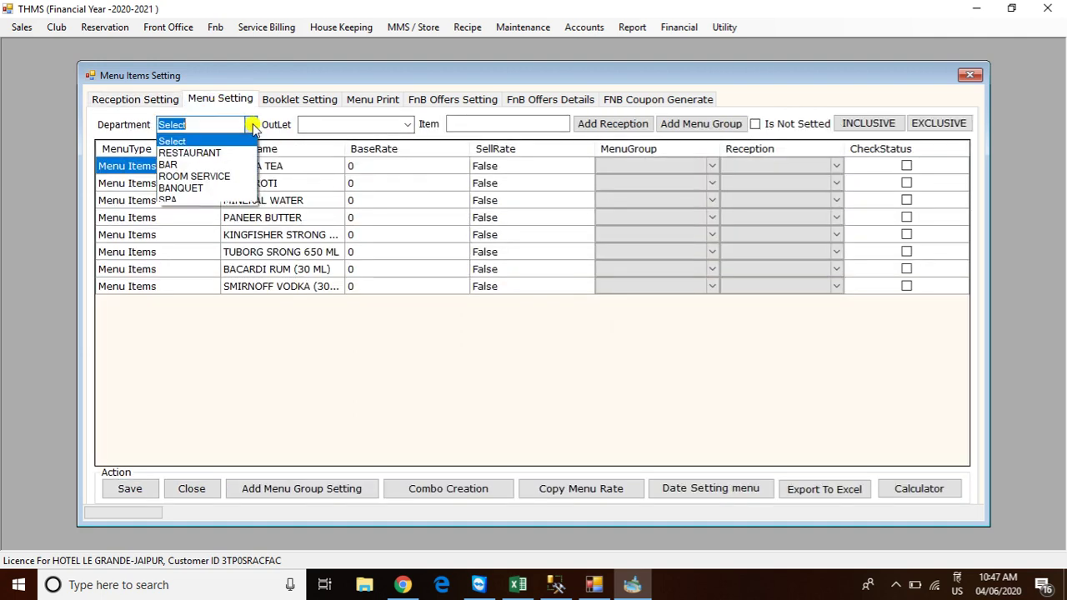
click(205, 154)
click(407, 124)
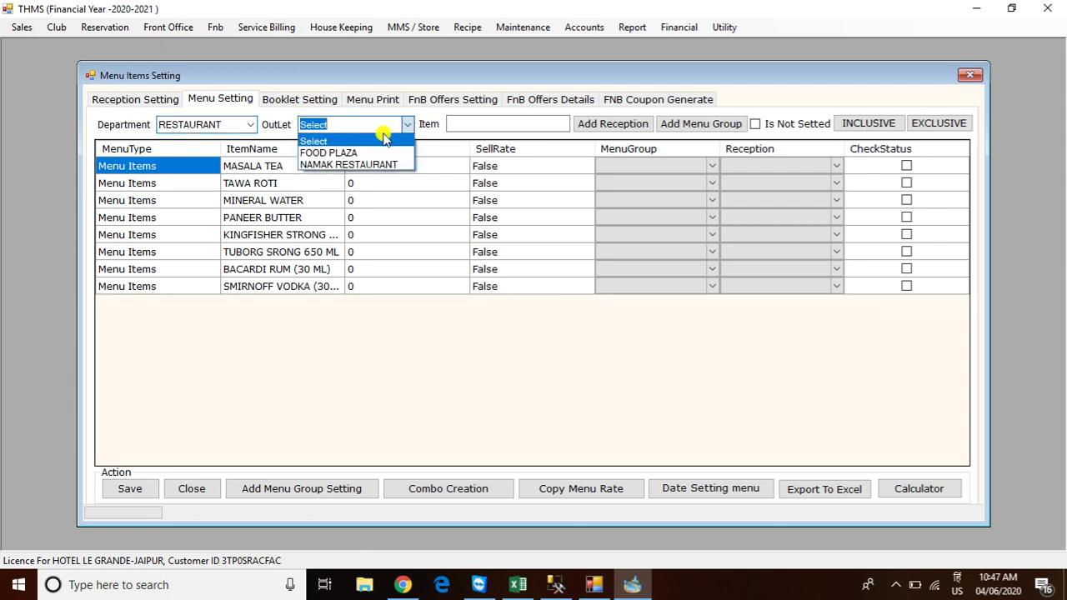
click(354, 153)
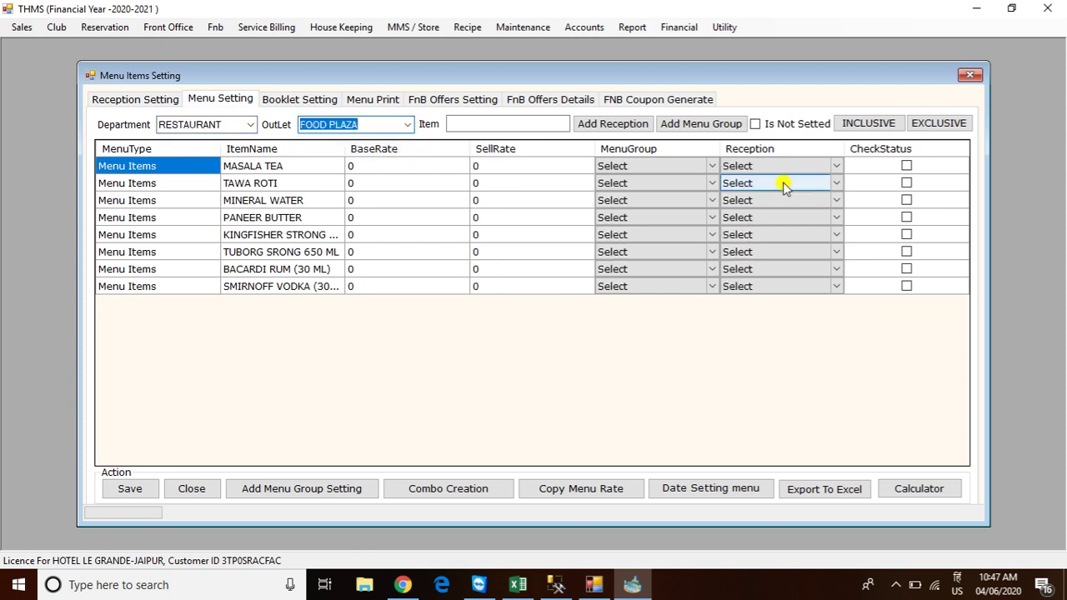
Tick CheckStatus for all eight items, from MASALA TEA to SMIRNOFF
click(907, 169)
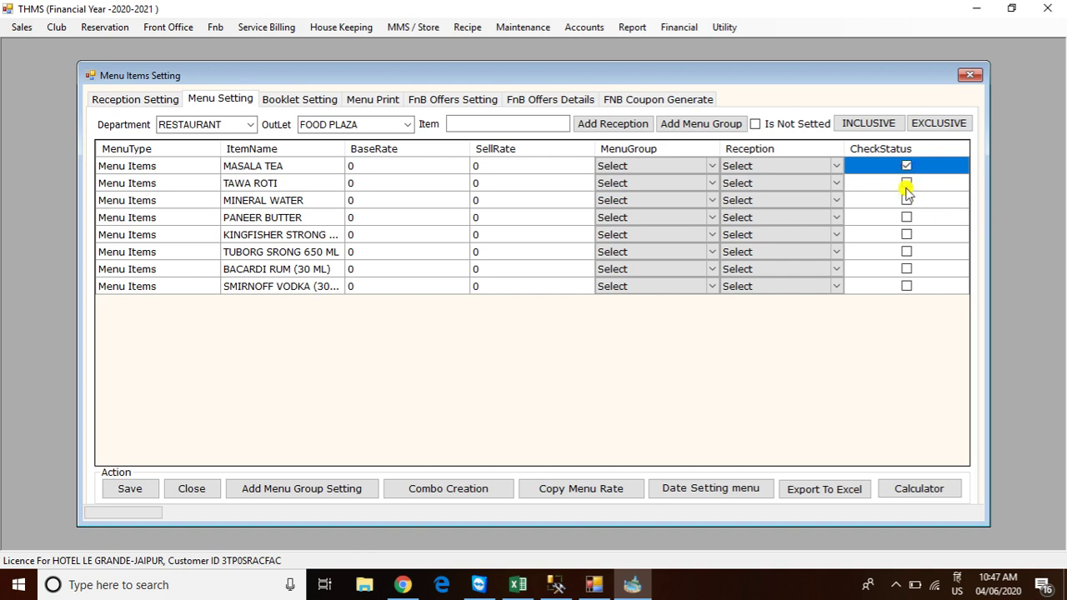
click(907, 184)
click(906, 183)
click(907, 200)
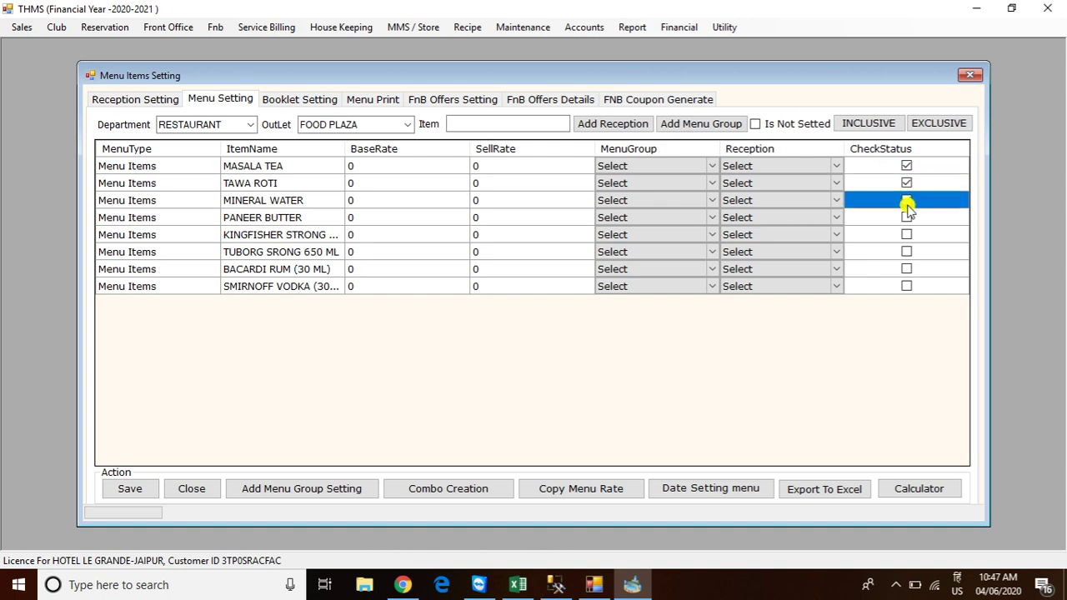
click(906, 216)
click(906, 234)
click(906, 251)
click(906, 269)
click(907, 286)
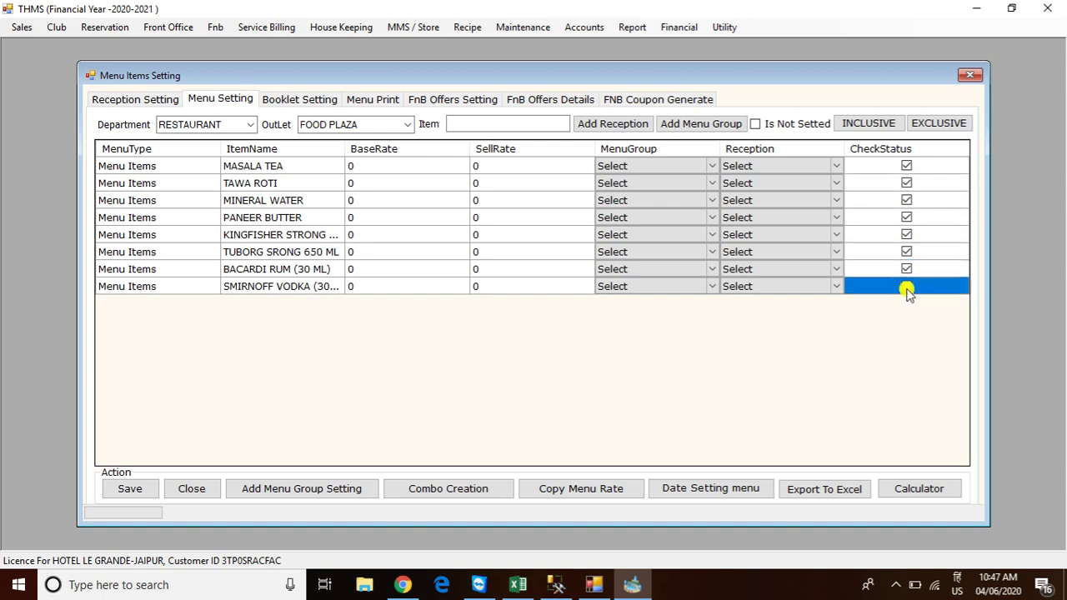
Set the reception to KOT for MASALA TEA, TAWA ROTI and MINERAL WATER
click(740, 166)
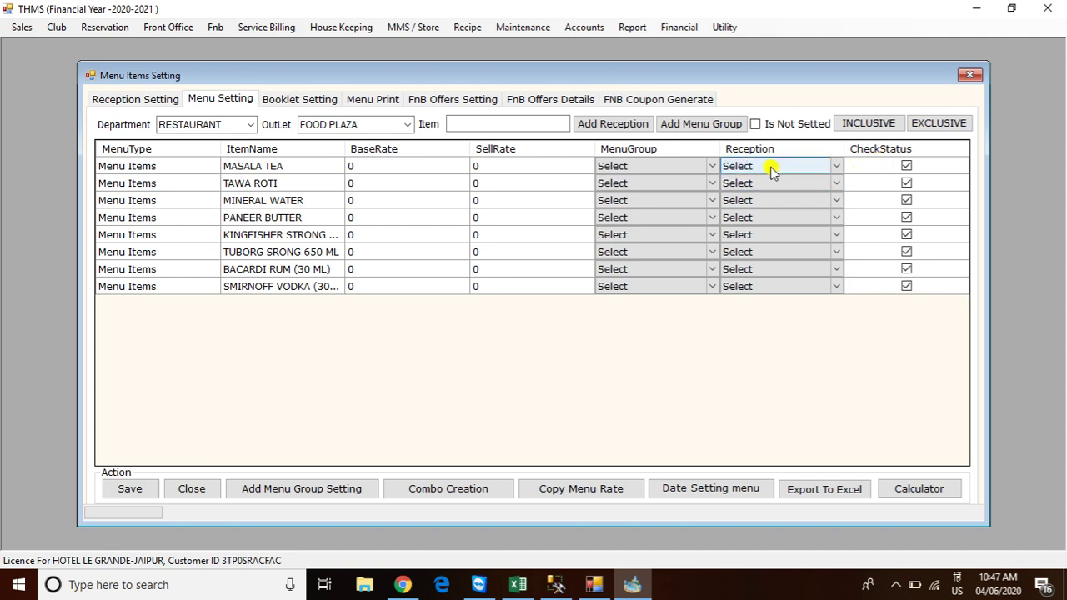
click(770, 165)
click(770, 165)
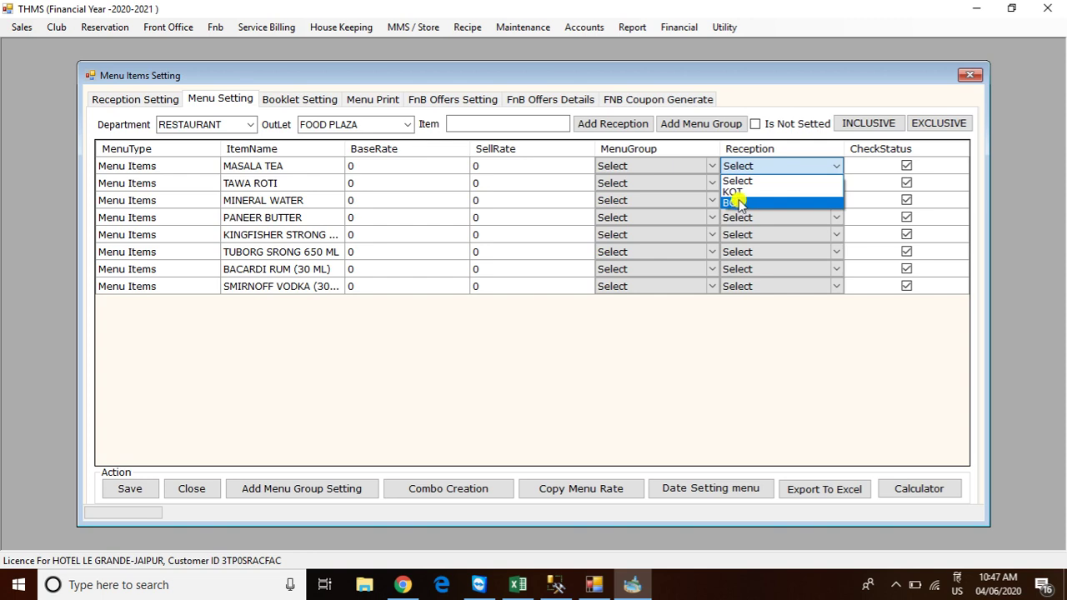
click(740, 191)
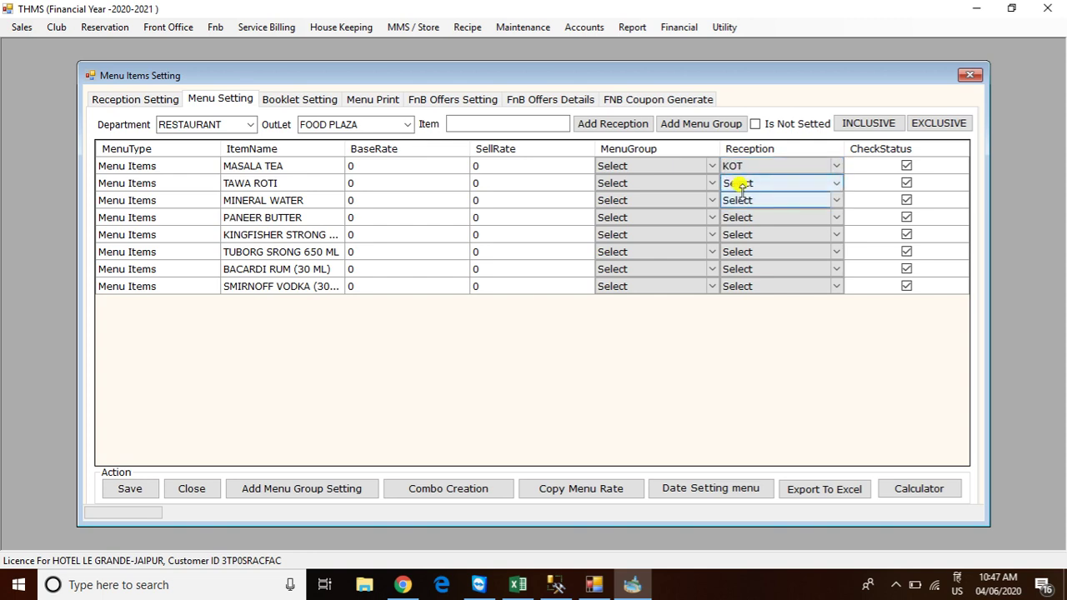
click(742, 183)
click(743, 205)
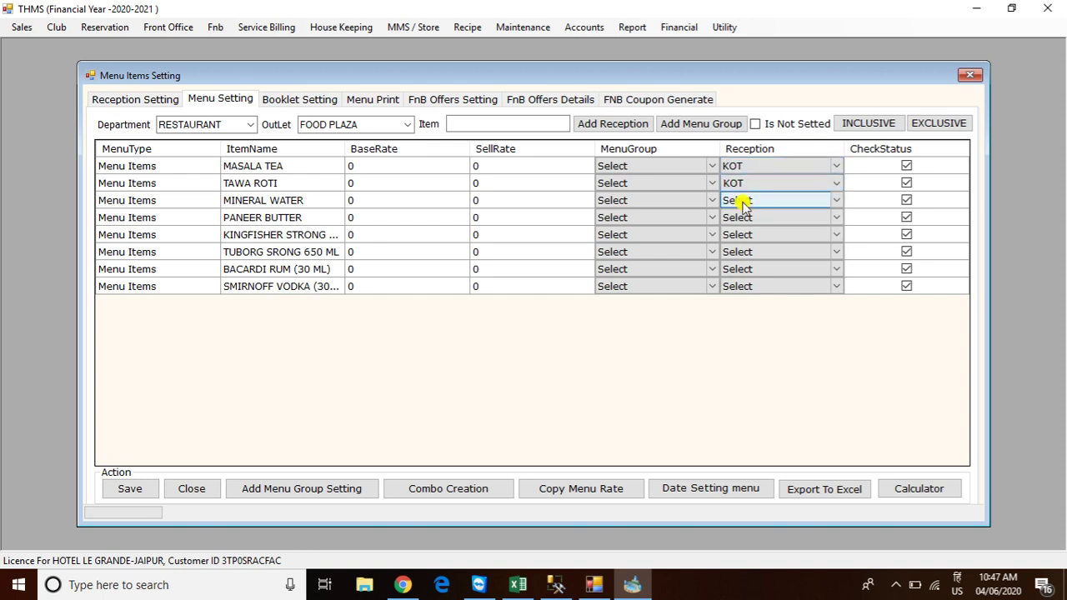
click(743, 202)
click(745, 204)
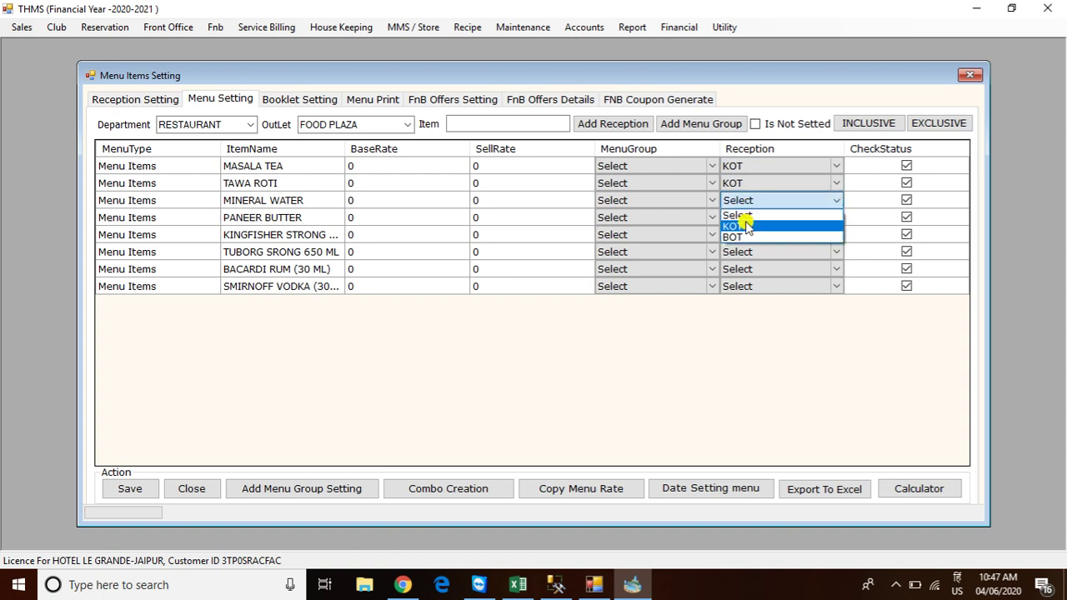
click(746, 224)
click(760, 180)
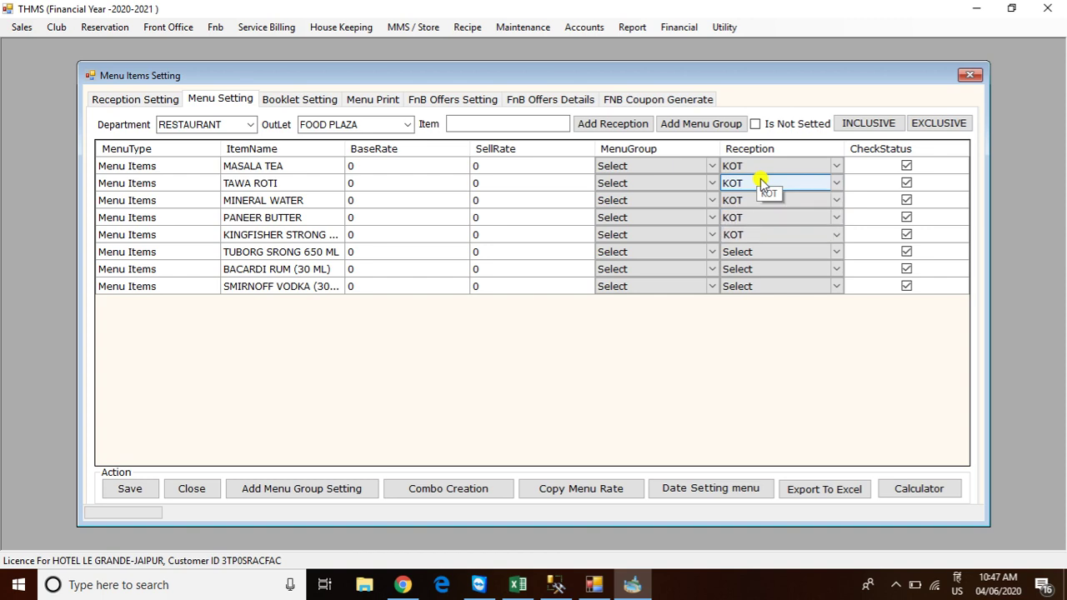
Switch KINGFISHER and the remaining drink rows to the BOT reception
click(733, 233)
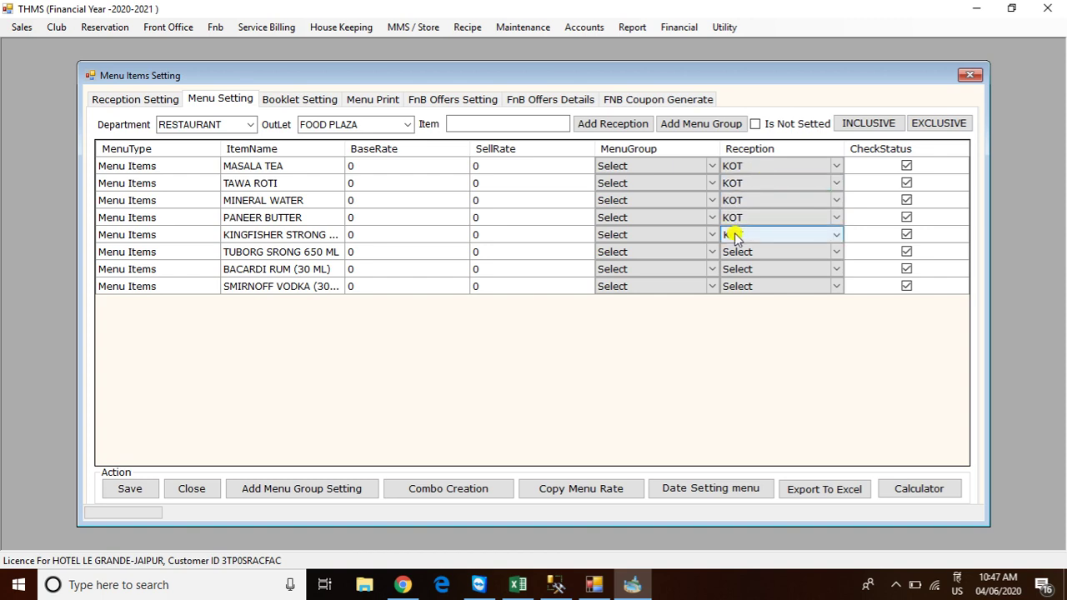
click(736, 237)
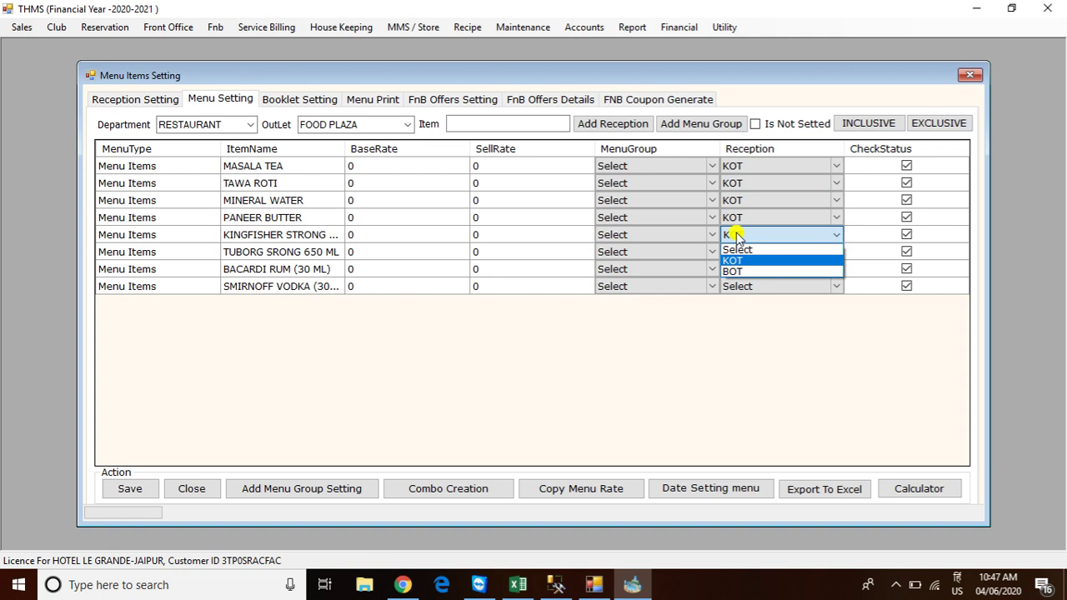
key(Down)
click(736, 236)
key(Down)
key(Down)
key(Down)
click(836, 220)
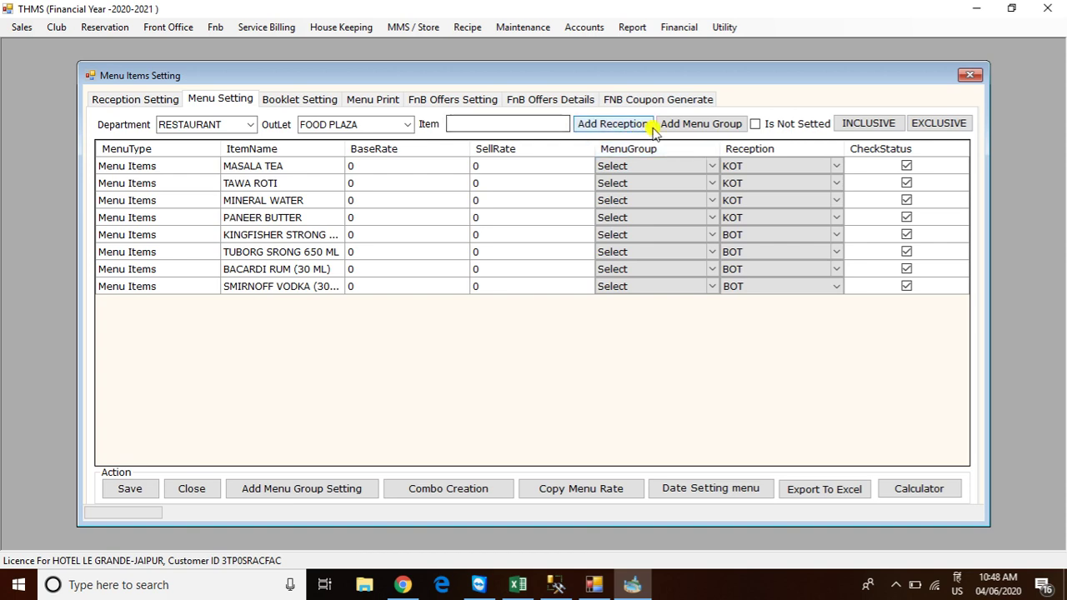
Add and save menu groups BEVERAGES, INDIAN BREADS and MAIN COURSE
click(694, 124)
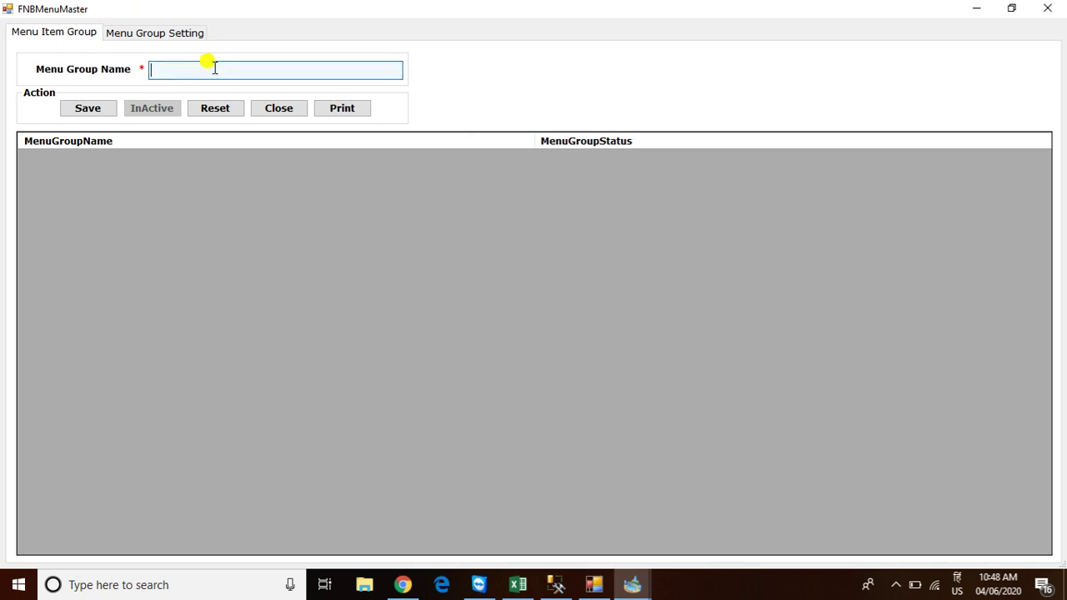
text(BEVERAGES)
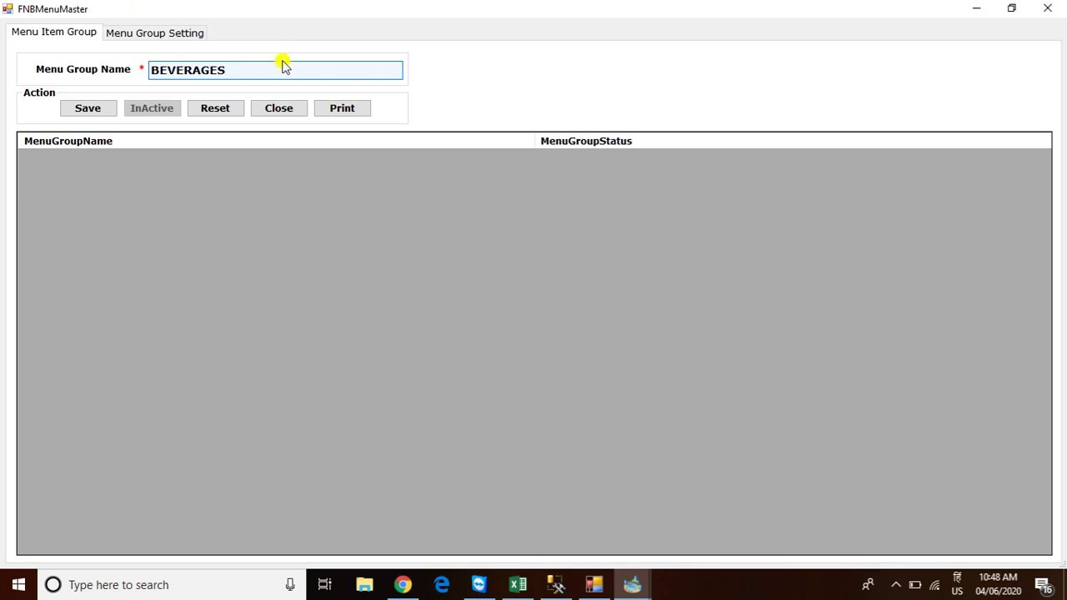
click(98, 109)
click(559, 336)
text(INDIAN)
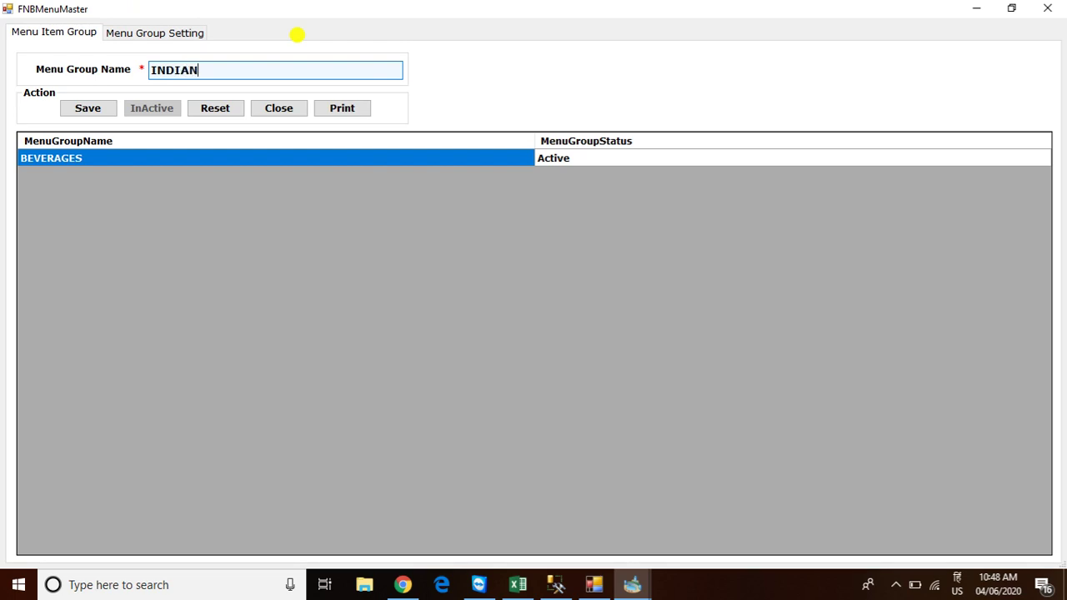
text( BREADS)
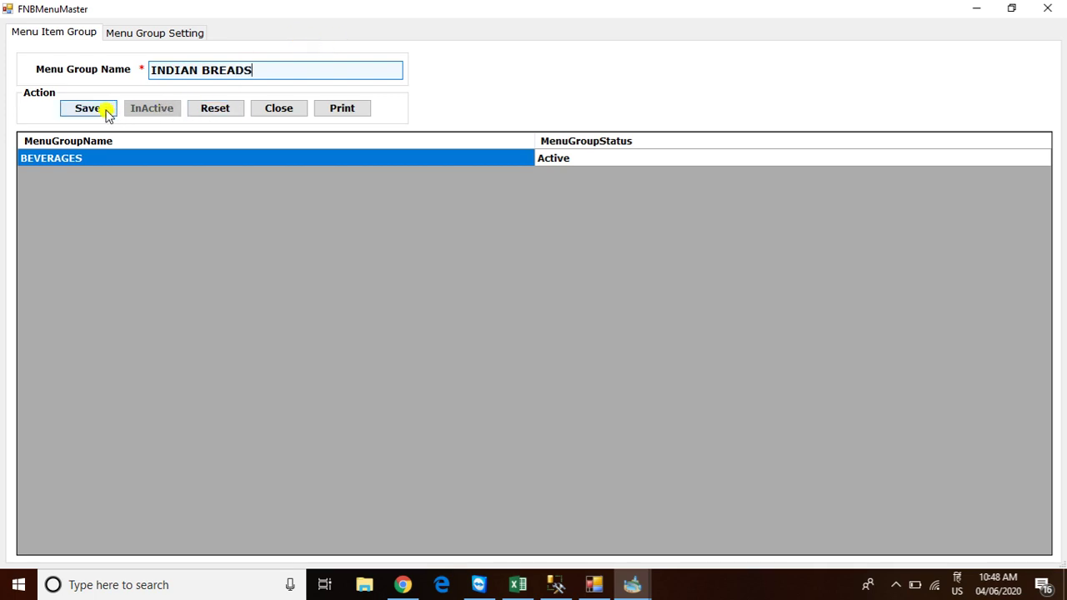
click(102, 110)
click(557, 338)
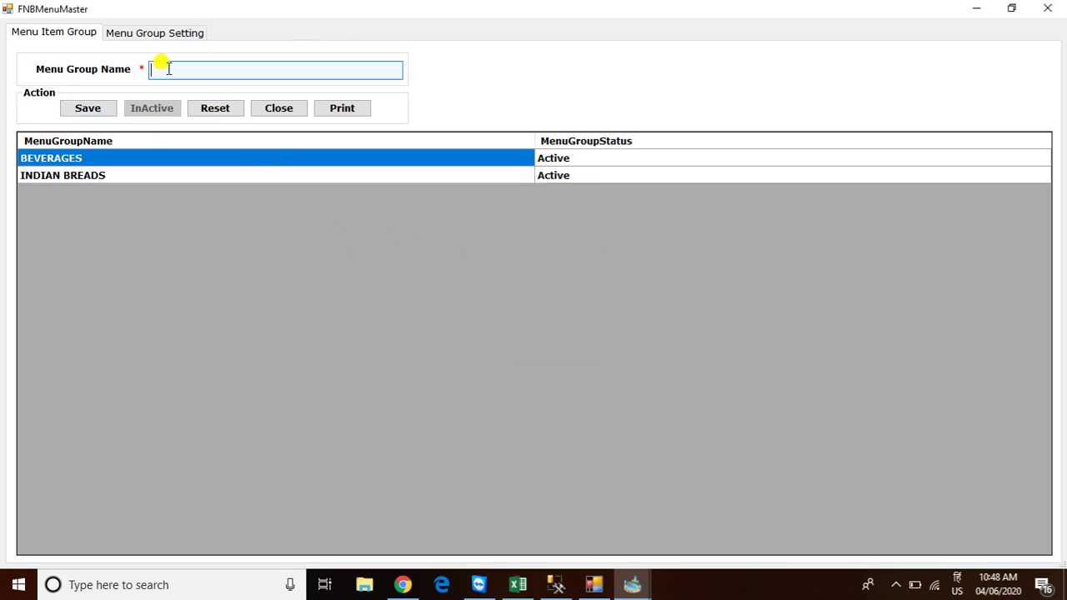
text(MAIN)
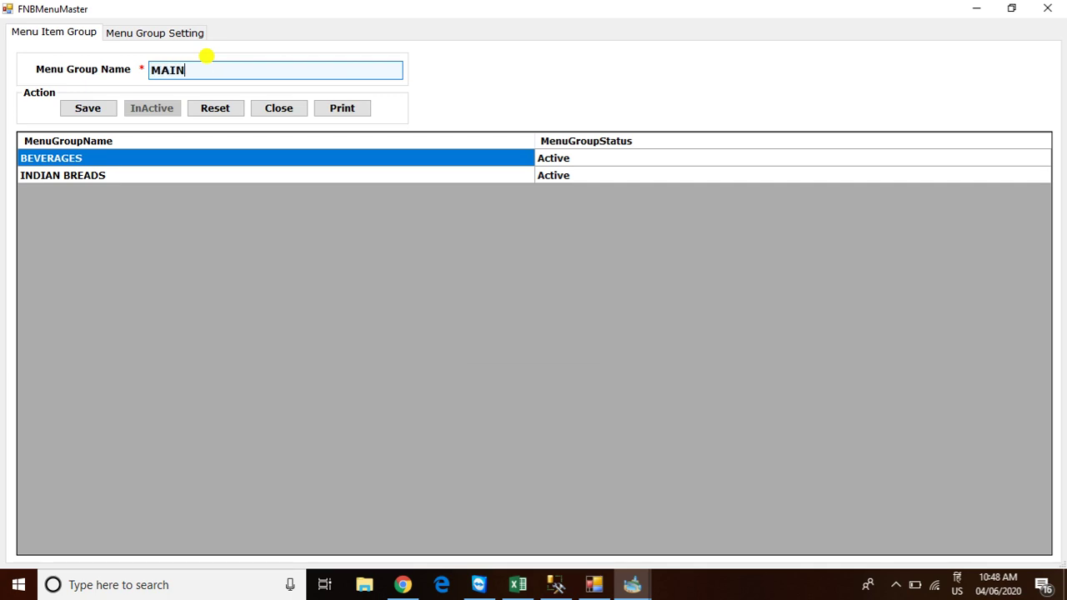
text( COURSE)
click(98, 110)
click(560, 337)
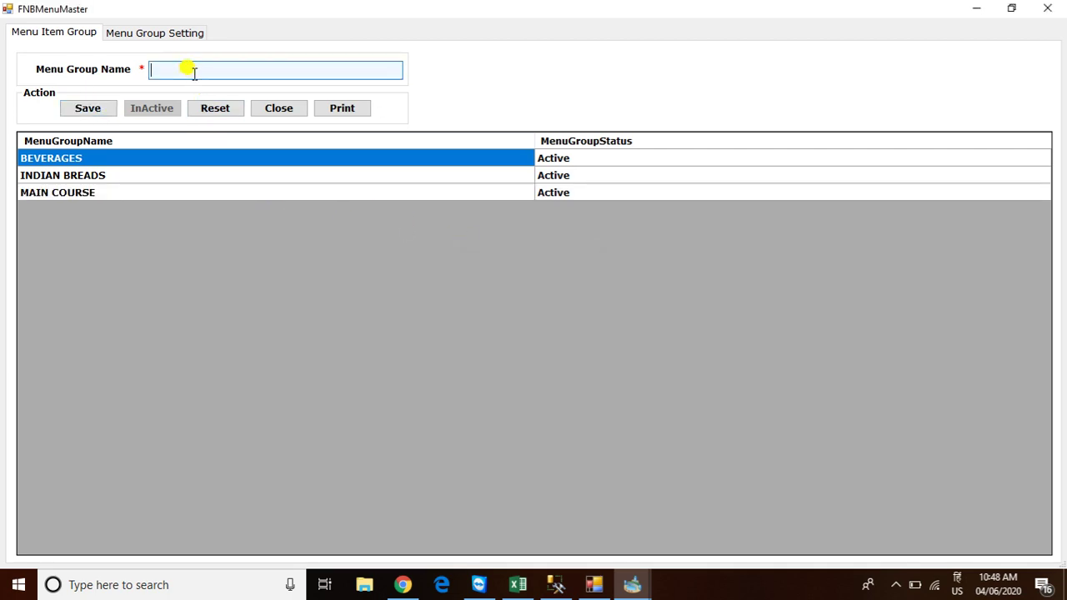
Add and save menu groups BEER, RUM and VODKA, then close FNBMenuMaster
text(BEER)
click(99, 109)
click(560, 336)
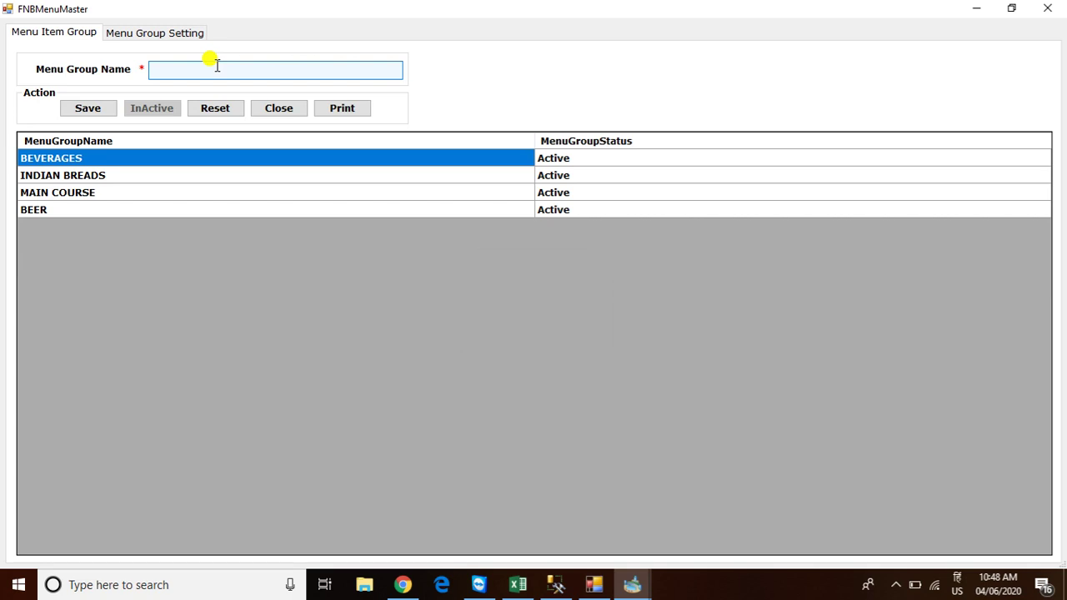
text(RUM)
click(105, 113)
click(558, 338)
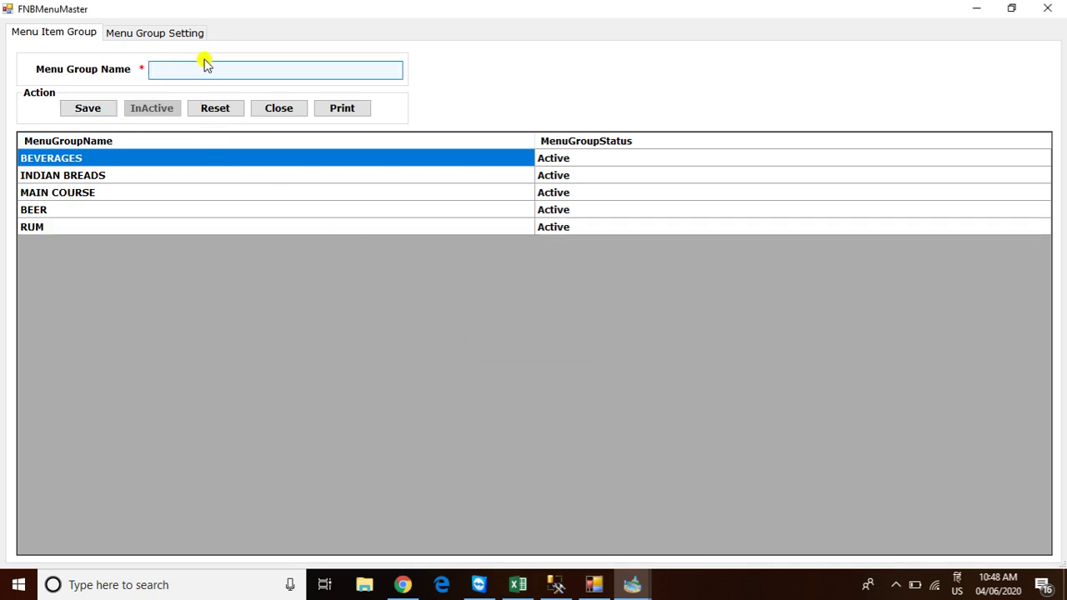
text(VODKA)
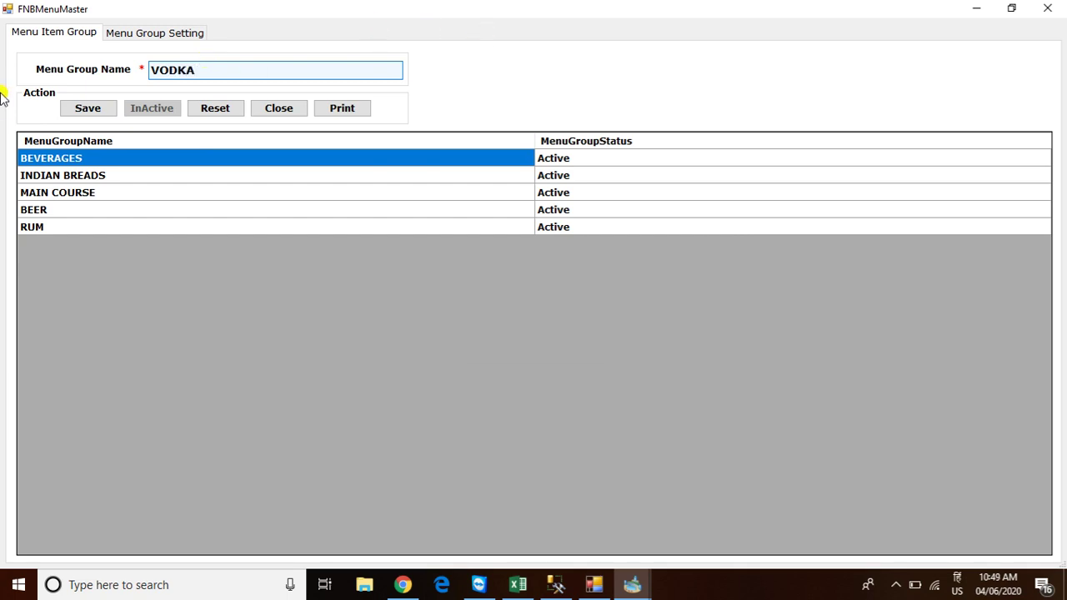
click(88, 110)
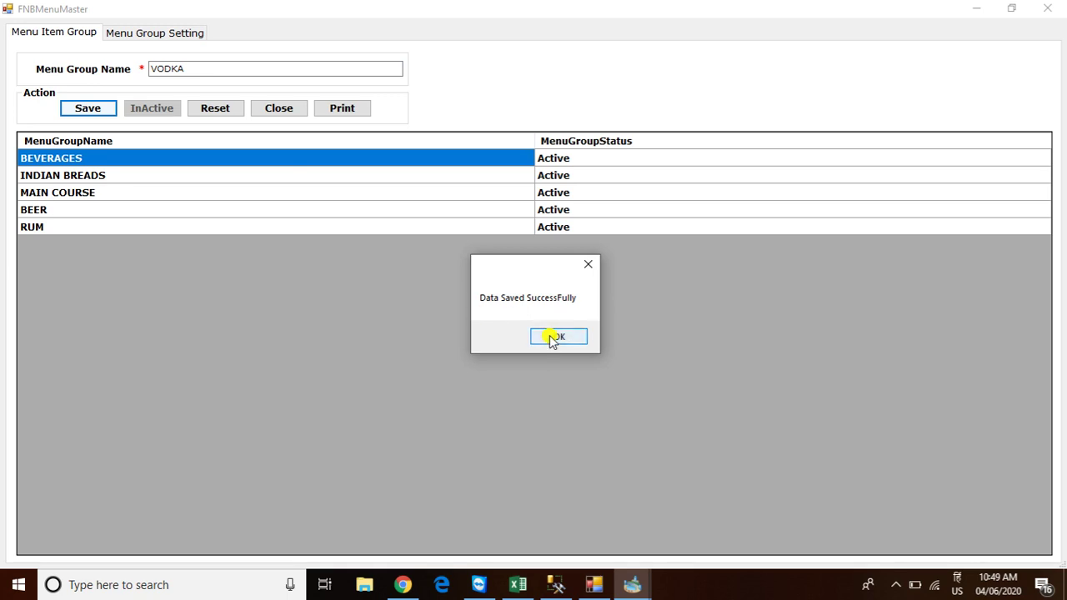
click(551, 339)
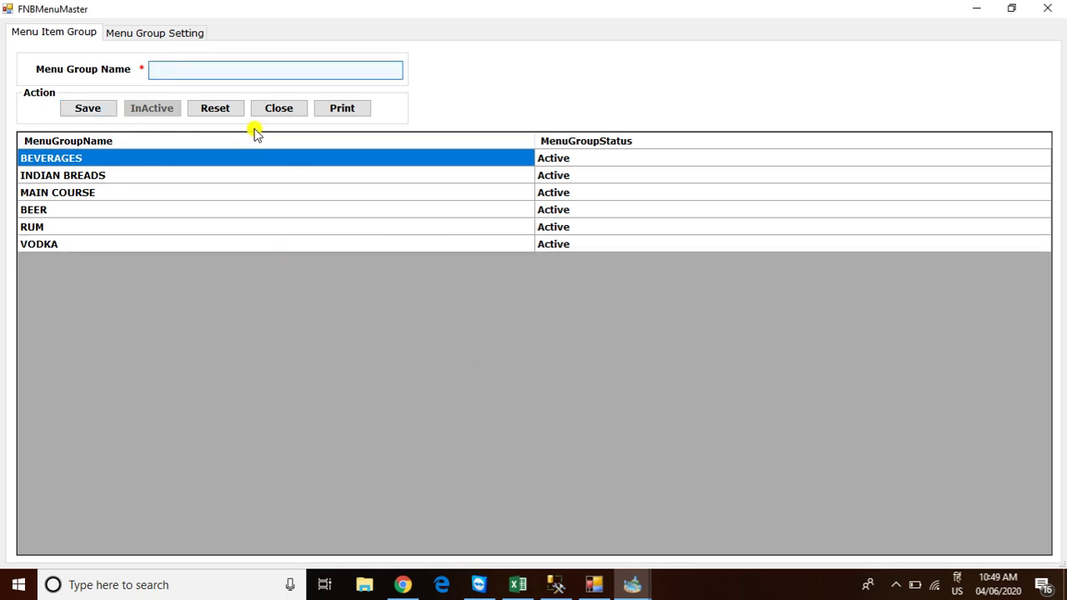
click(1048, 8)
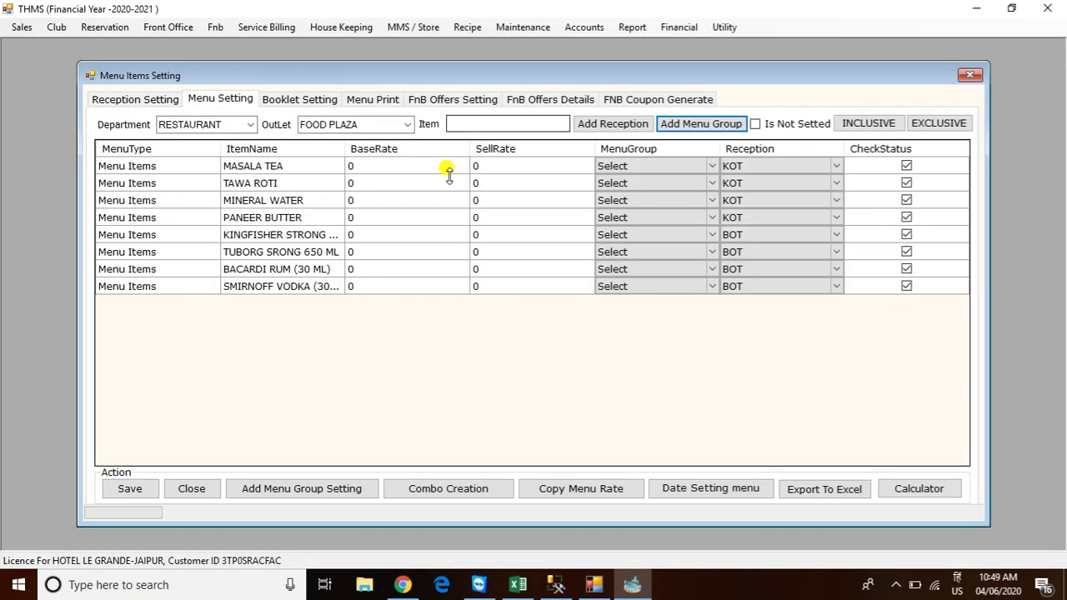
Assign BEVERAGES to MASALA TEA and MINERAL WATER, INDIAN BREADS to TAWA ROTI
click(637, 171)
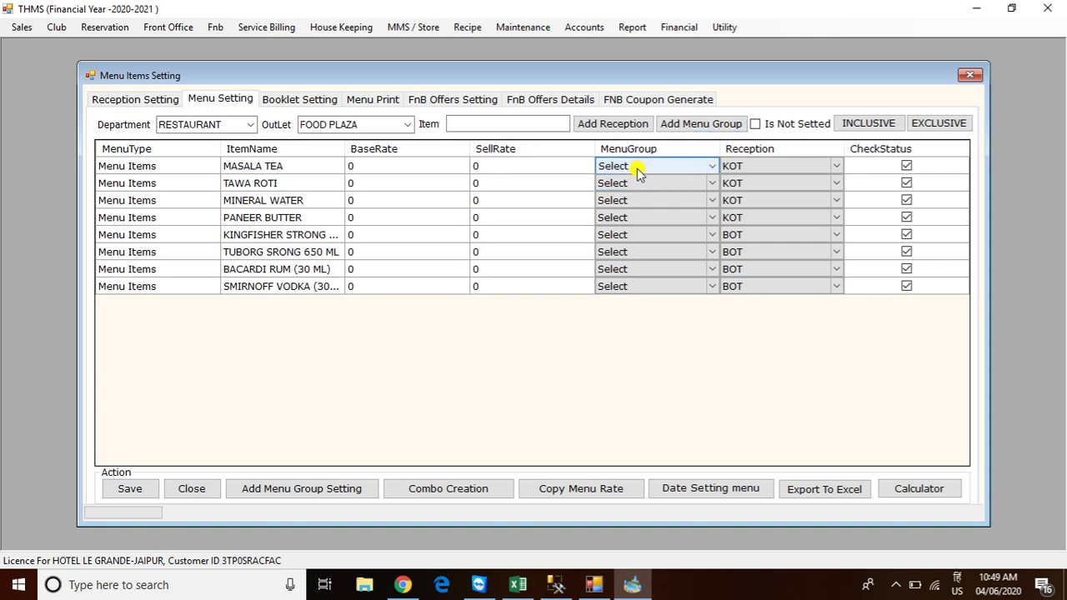
click(639, 168)
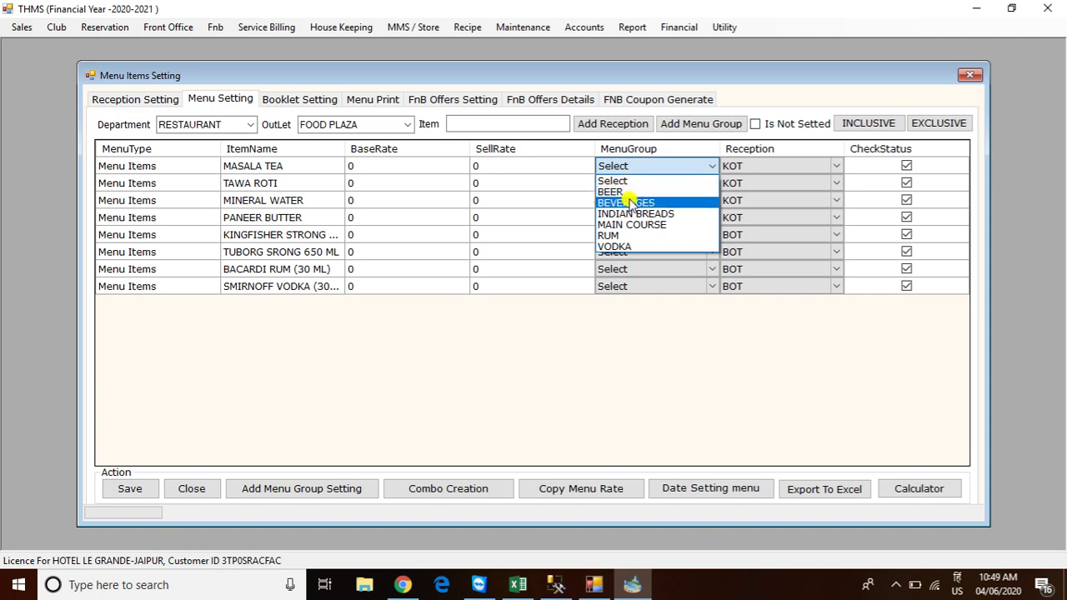
click(627, 202)
click(629, 185)
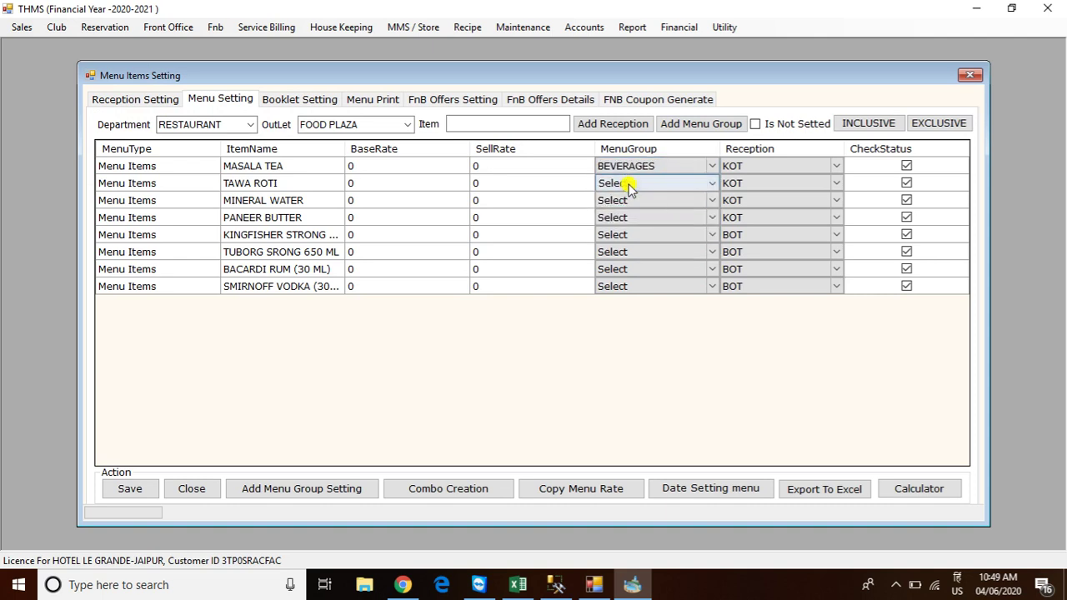
click(629, 184)
click(626, 230)
click(625, 201)
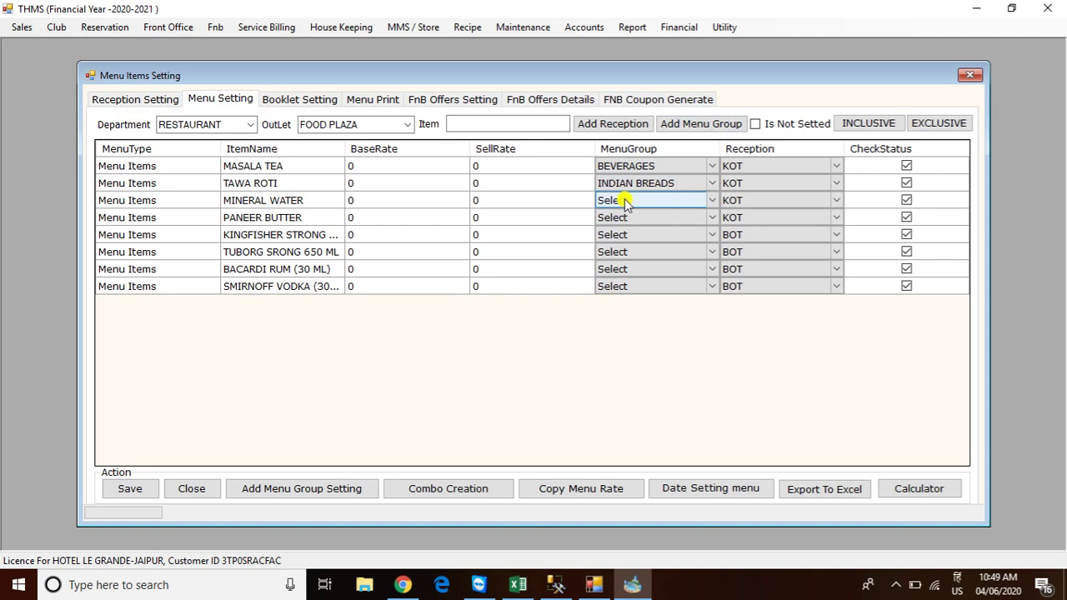
click(625, 202)
click(624, 233)
Assign MAIN COURSE to PANEER BUTTER and start setting KINGFISHER's group to BEER
click(621, 219)
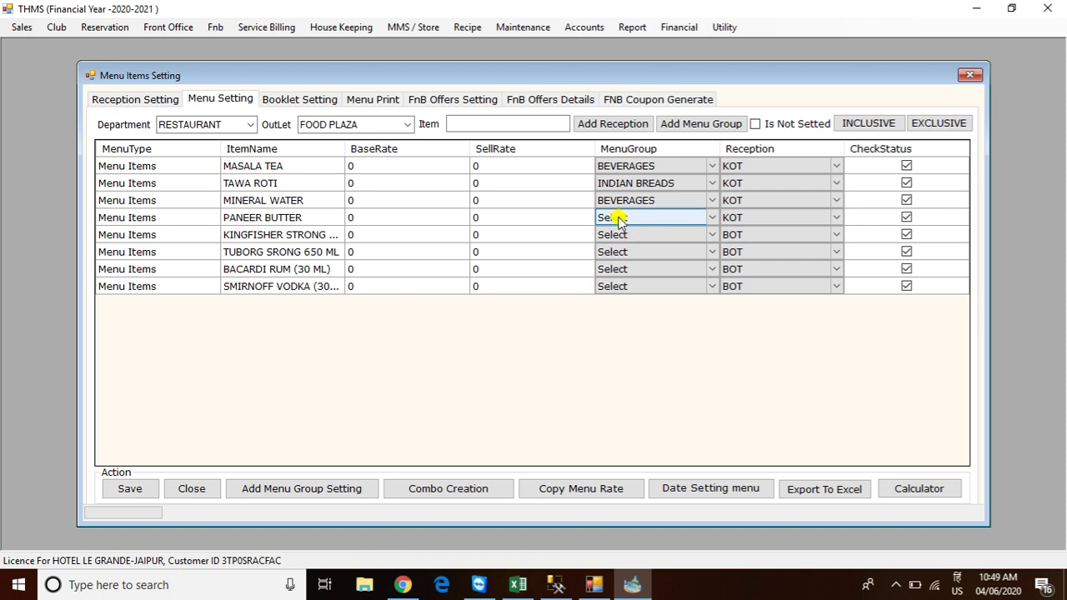
click(618, 219)
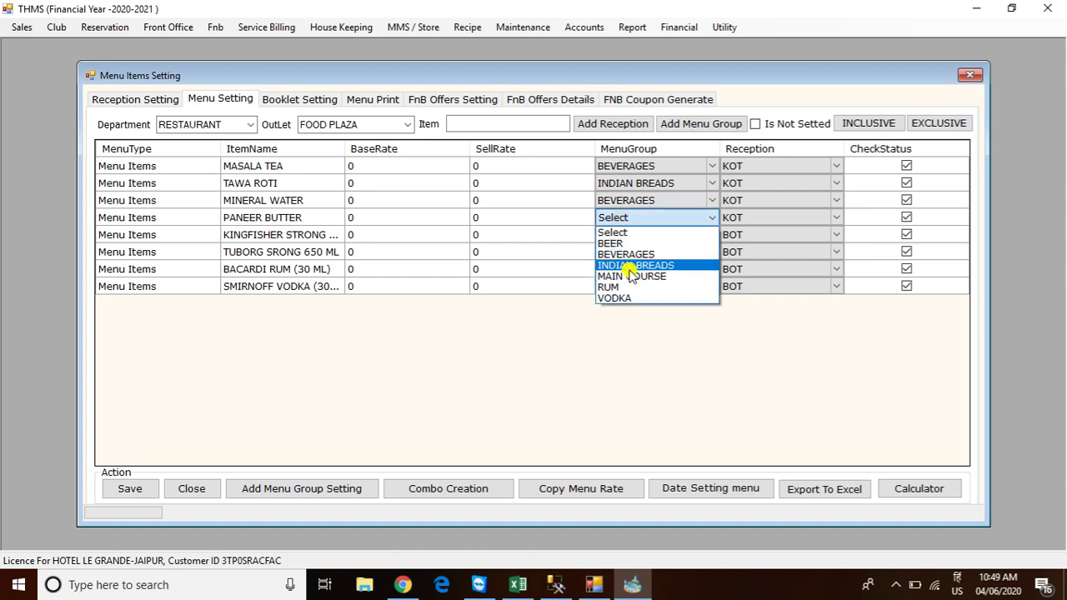
click(633, 278)
click(629, 235)
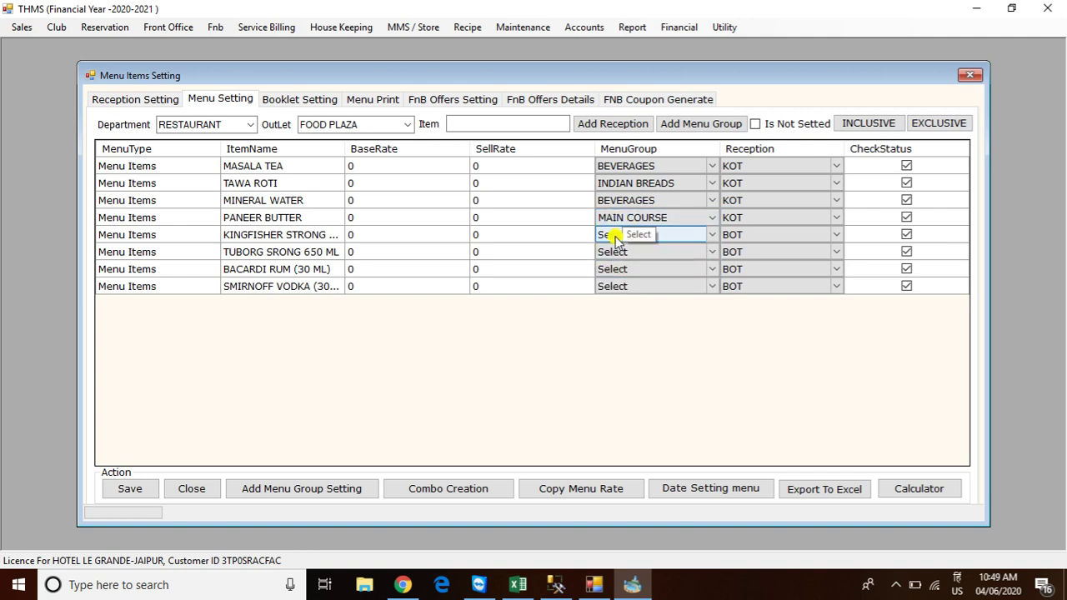
text(b)
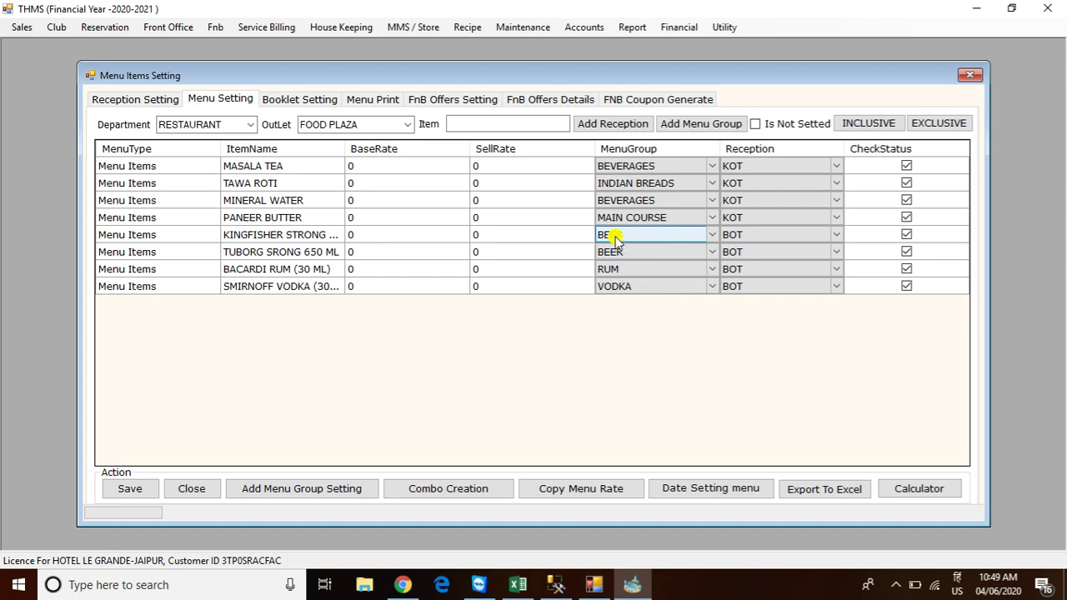
Enter base rates: MASALA TEA 20 (corrected from 10), TAWA ROTI 15, MINERAL WATER 20
click(382, 165)
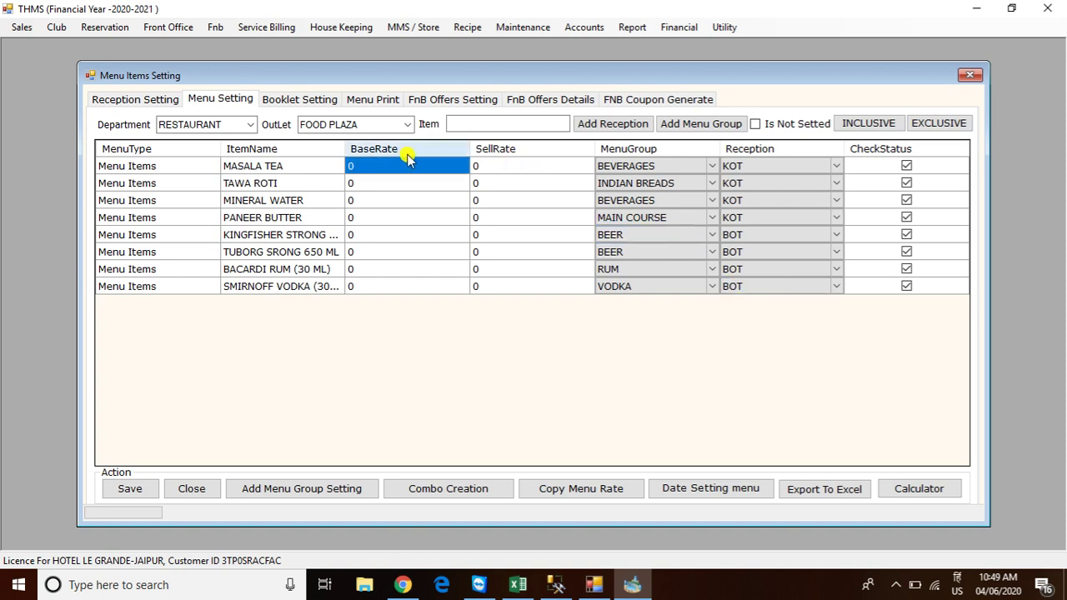
text(1)
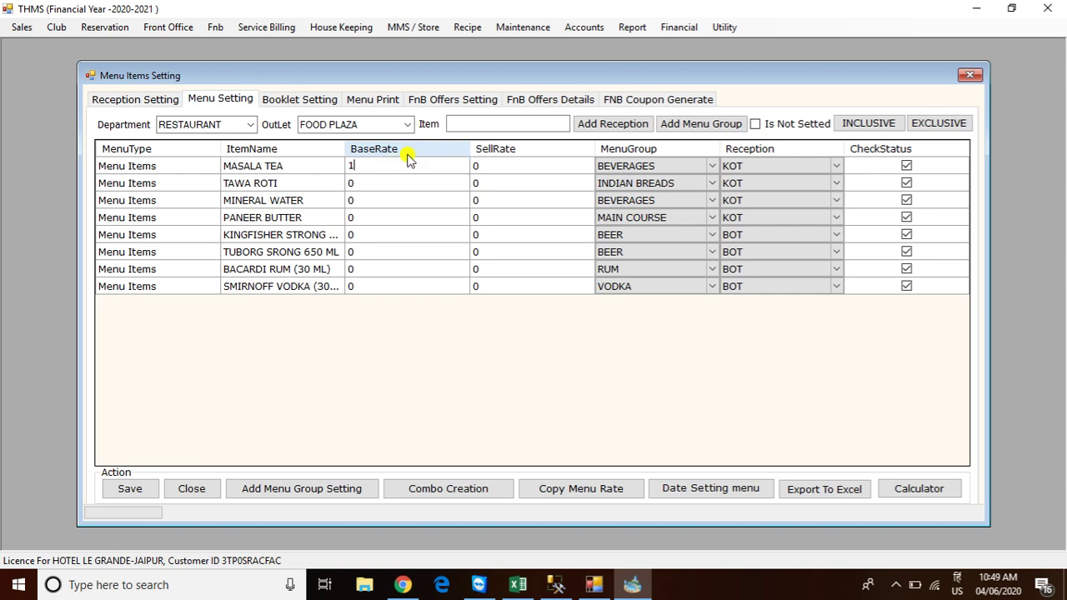
text(0)
key(Return)
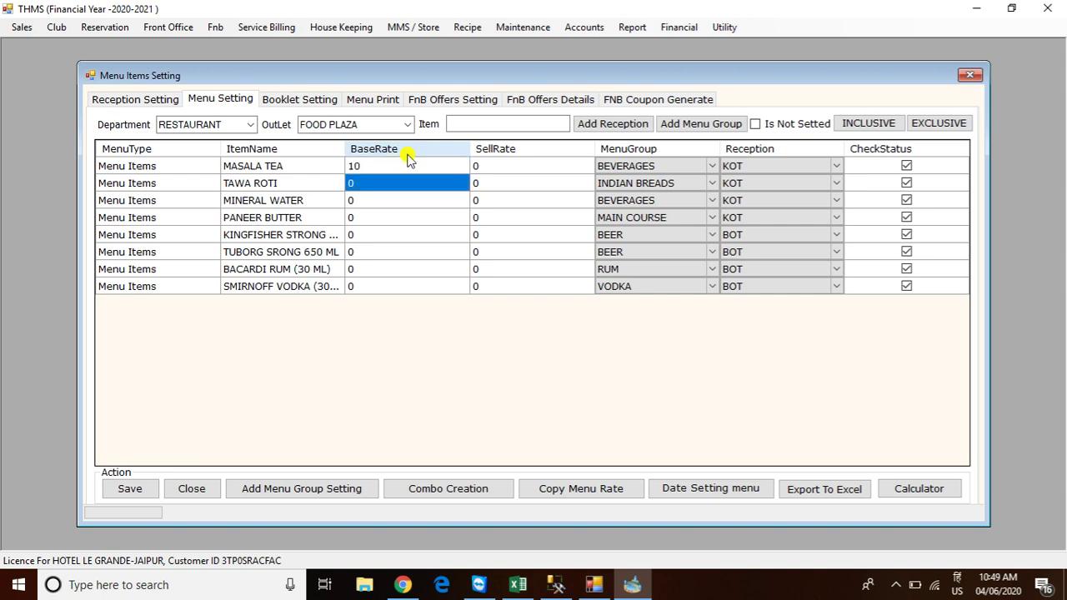
key(Up)
text(20)
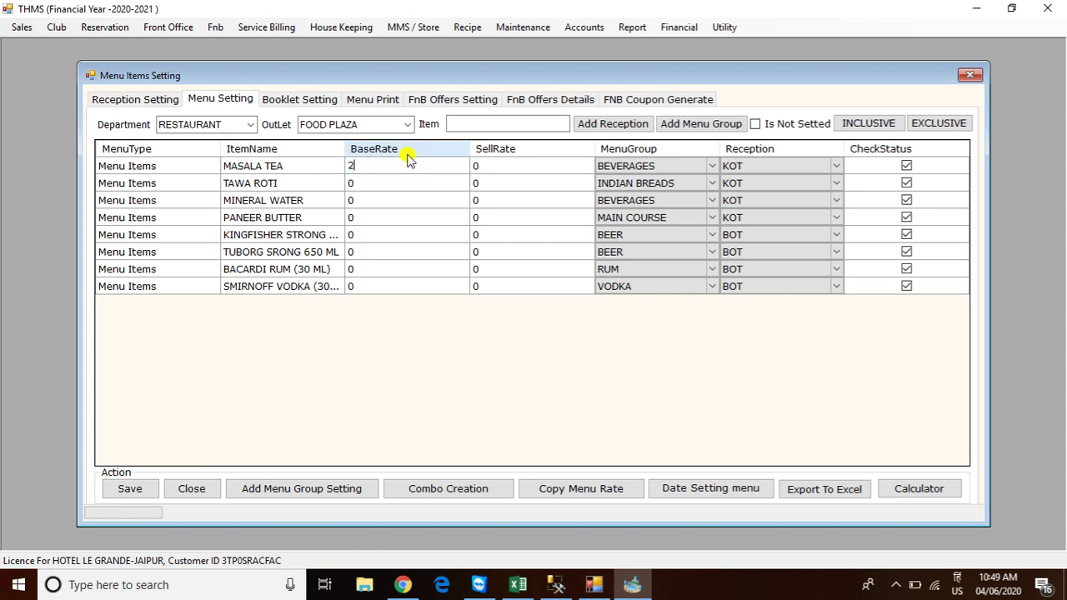
key(Return)
text(15)
key(Return)
text(20)
key(Return)
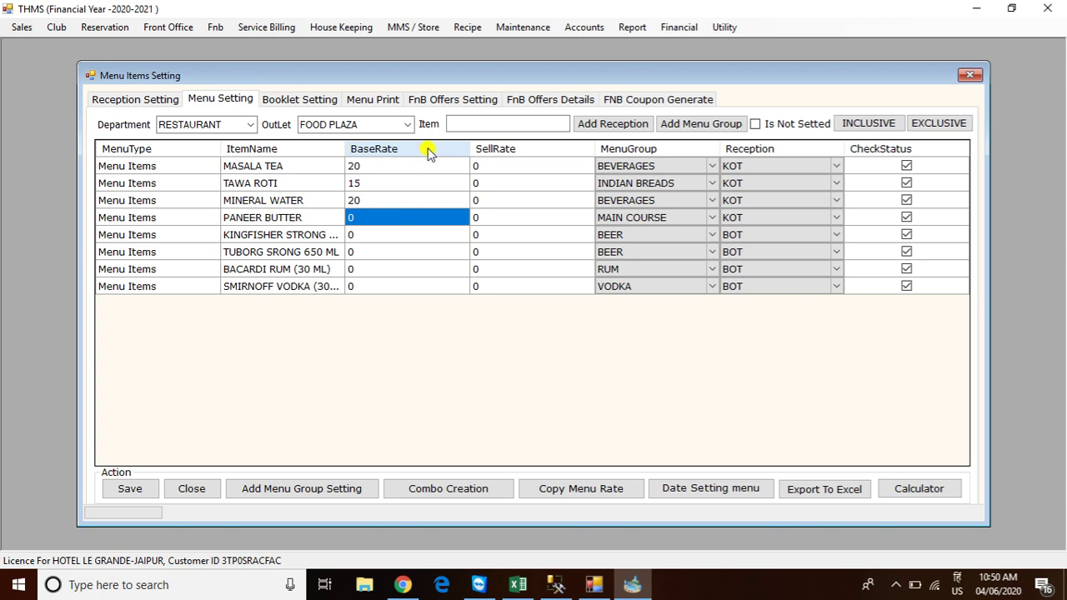
Enter base rates: Paneer Butter 120, Kingfisher 120, Tuborg 130, Bacardi 110, Smirnoff 120
text(120)
key(Return)
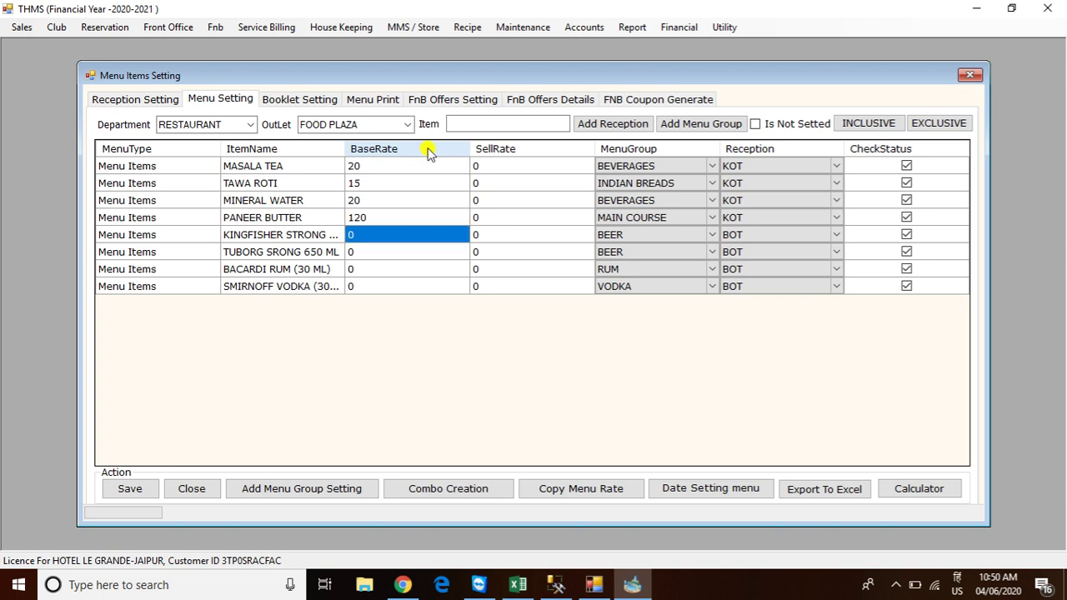
text(12)
key(Return)
text(130)
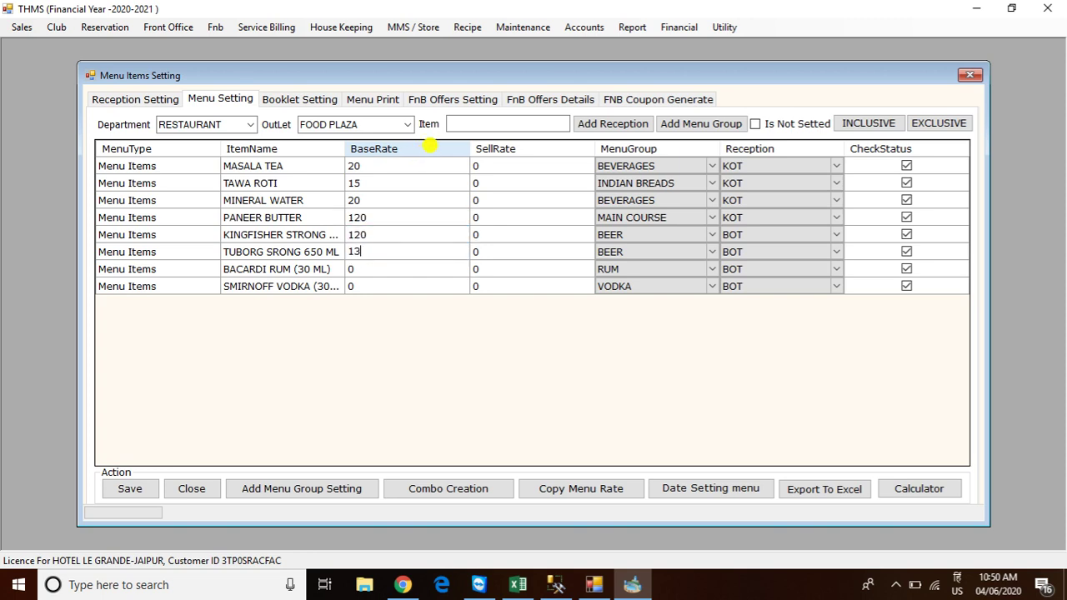
key(Return)
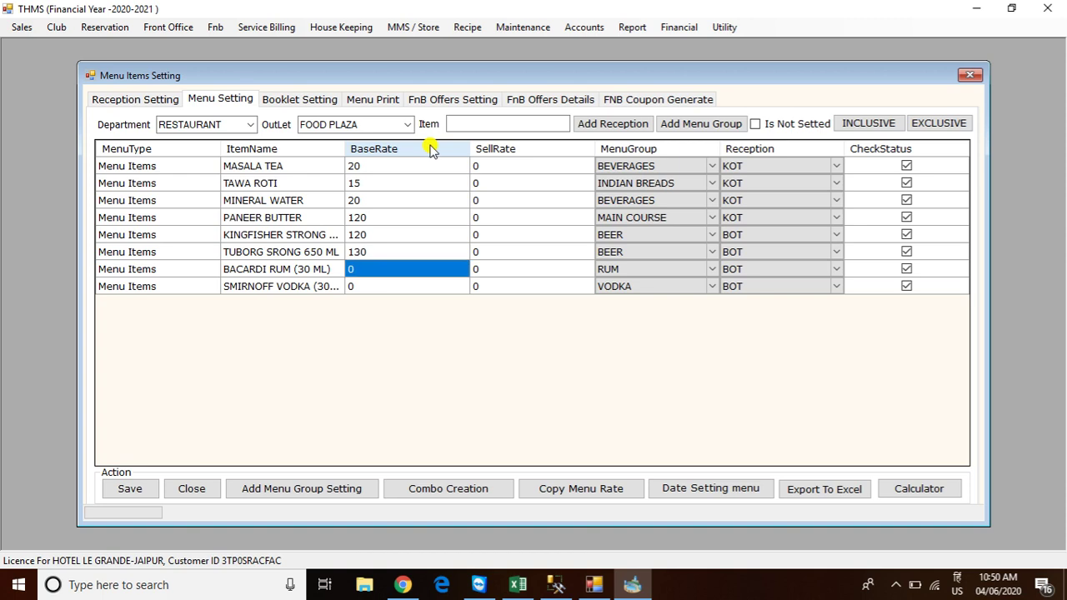
text(11)
key(Return)
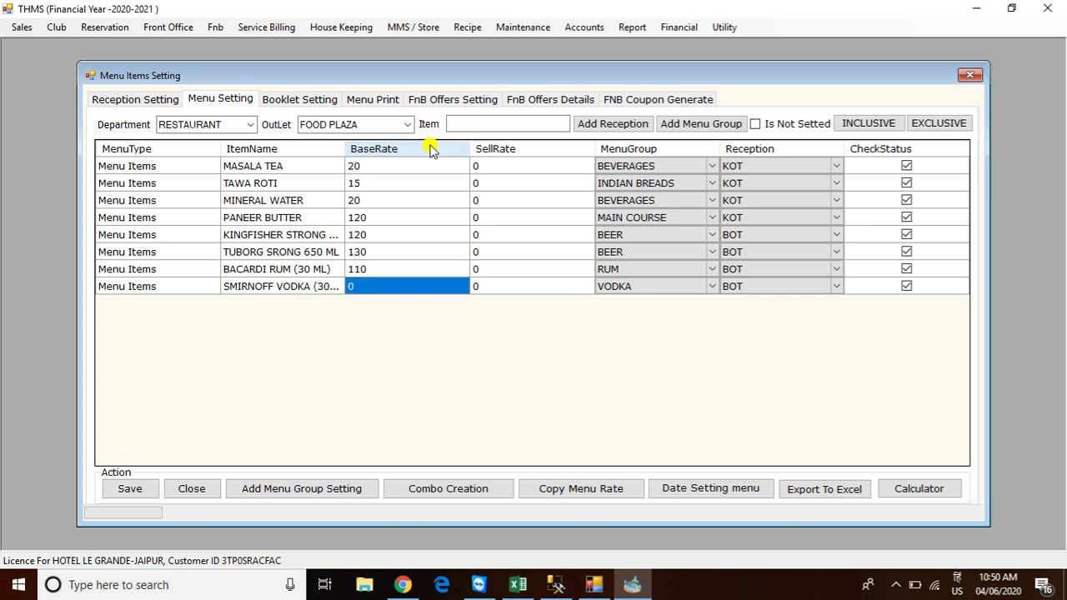
text(120)
key(Return)
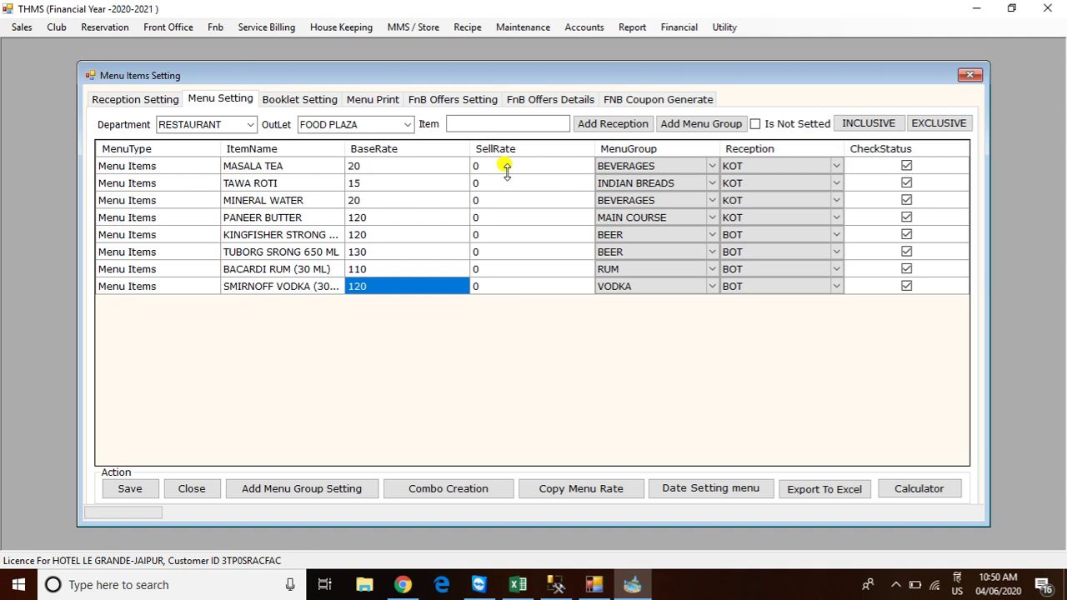
Apply EXCLUSIVE pricing with the admin password so sell rates match base rates, then save
click(945, 125)
text(1234)
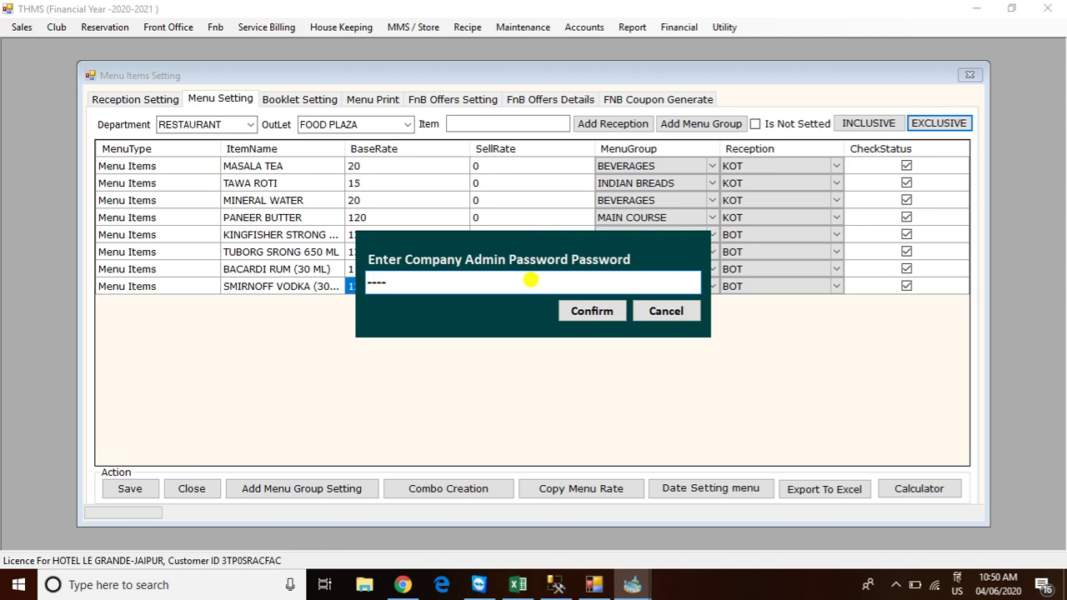
click(580, 311)
click(510, 336)
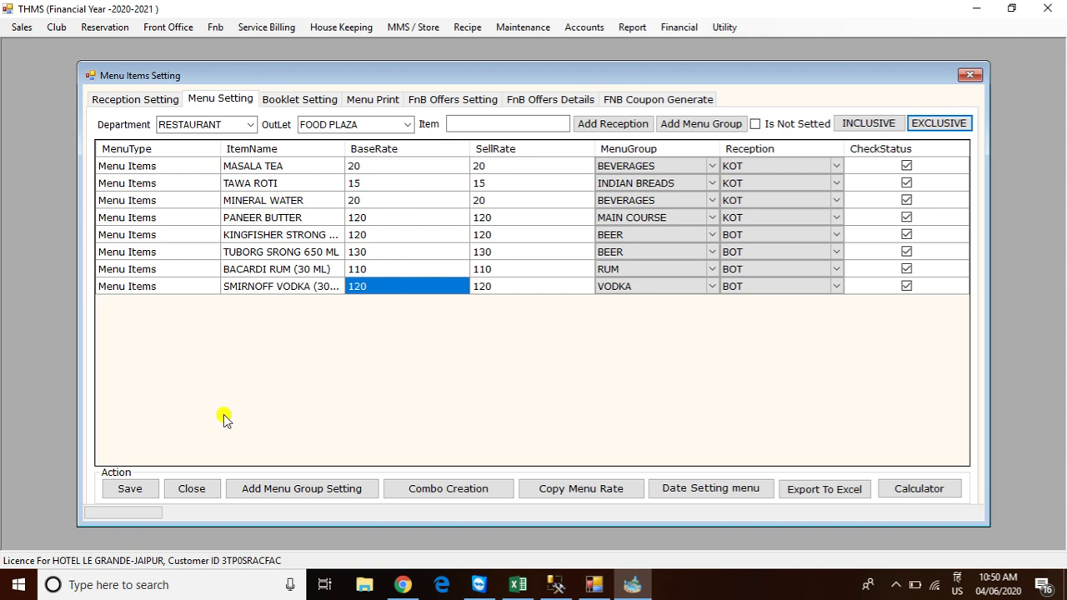
click(130, 487)
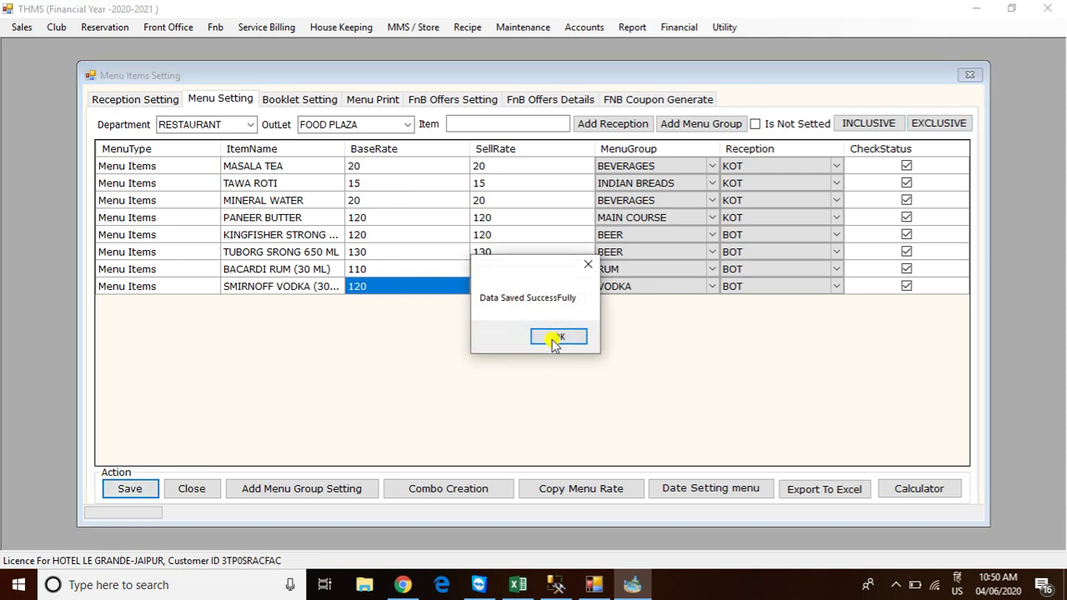
click(553, 339)
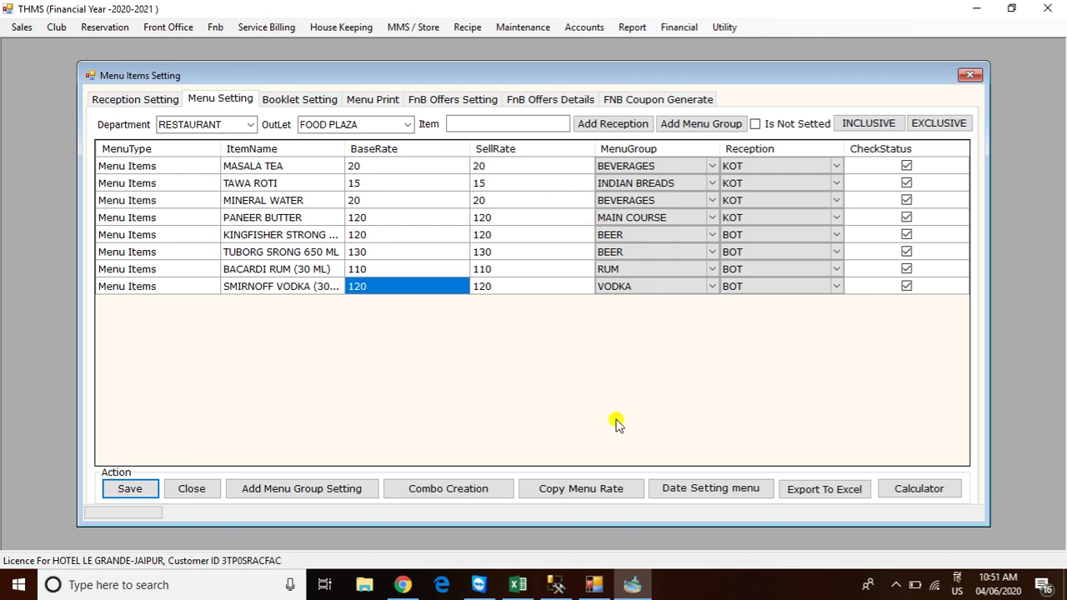
Copy menu rates from Restaurant / FOOD PLAZA to Bar / ON THE ROCK BAR
click(576, 491)
click(528, 290)
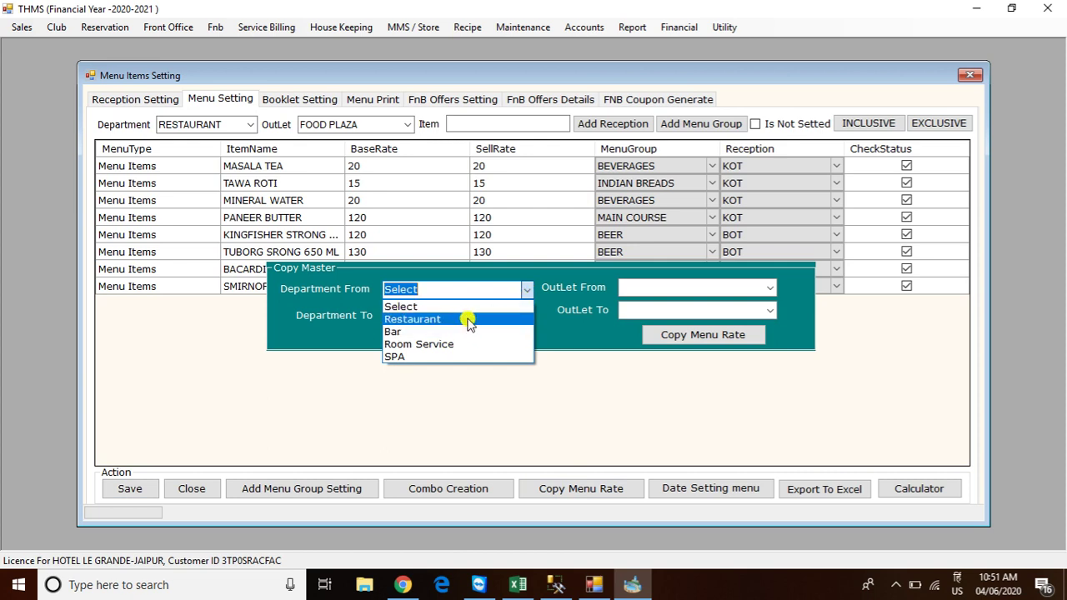
click(470, 323)
click(767, 287)
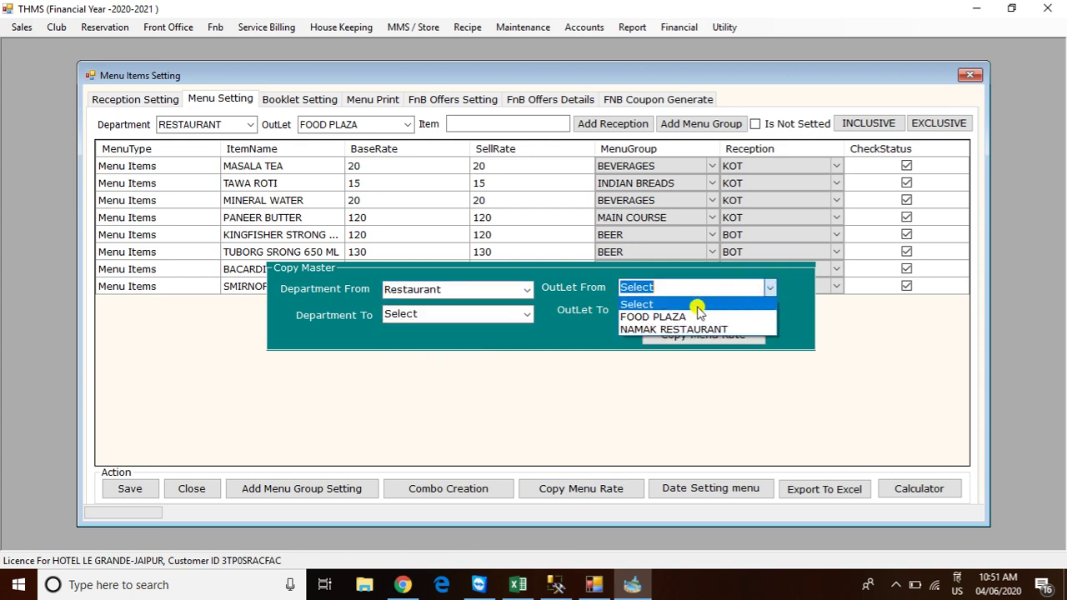
click(682, 318)
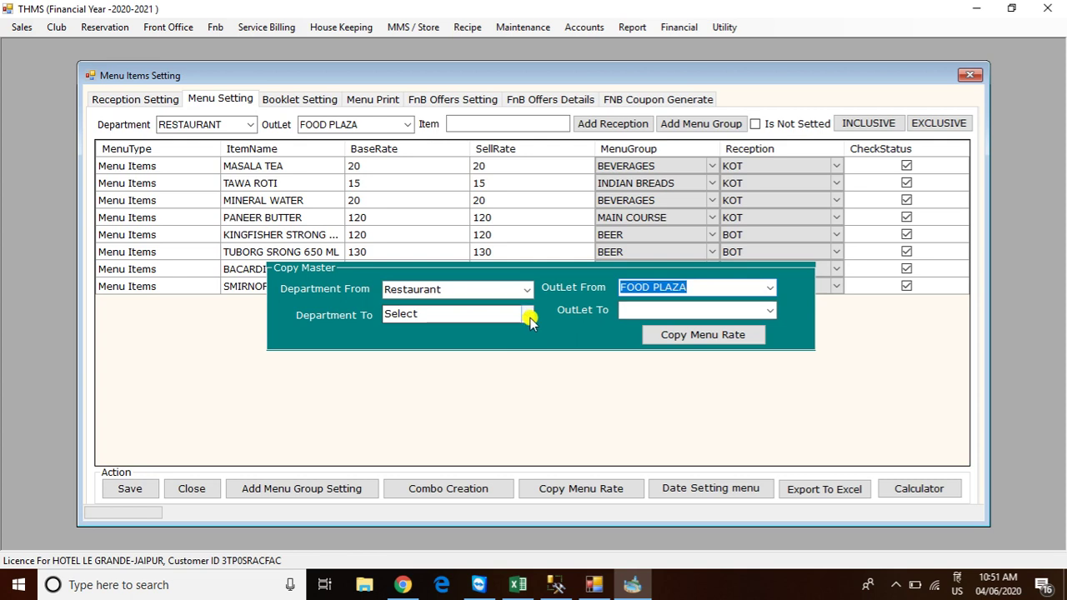
click(526, 314)
click(461, 356)
click(765, 310)
click(680, 340)
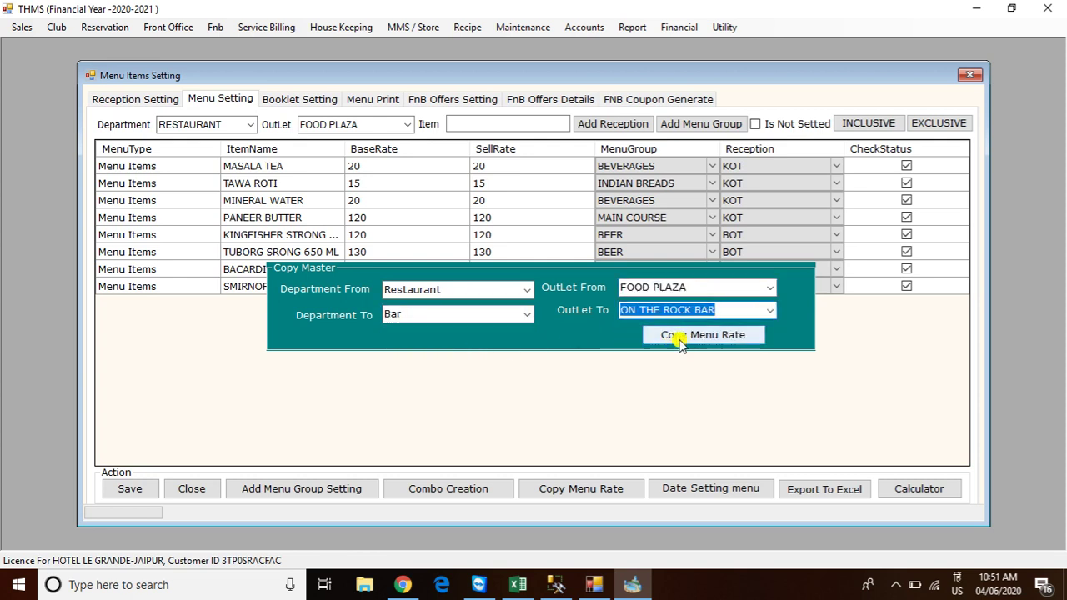
click(677, 336)
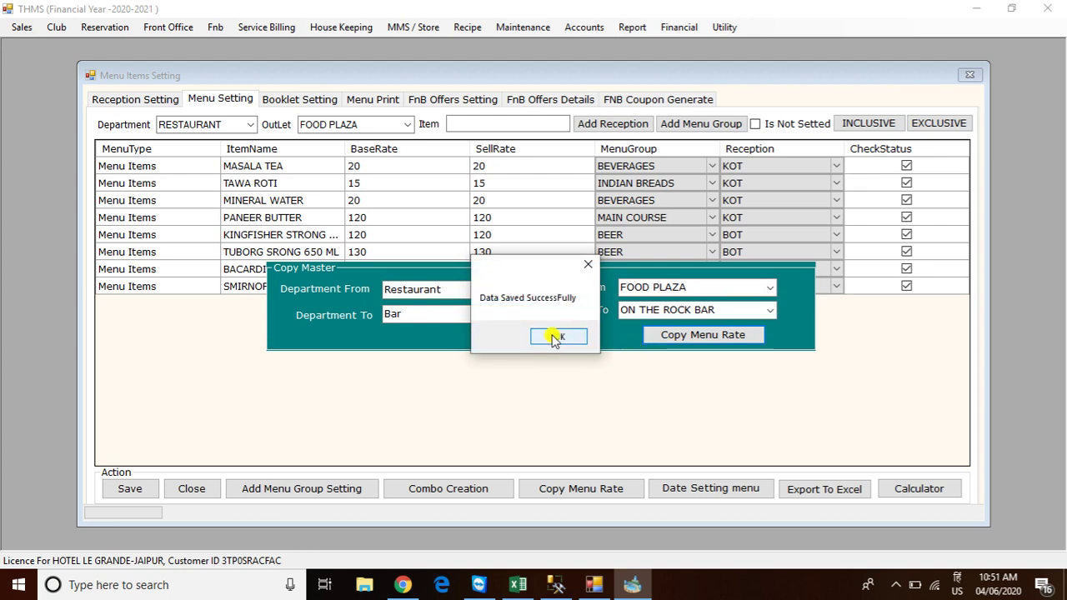
click(553, 338)
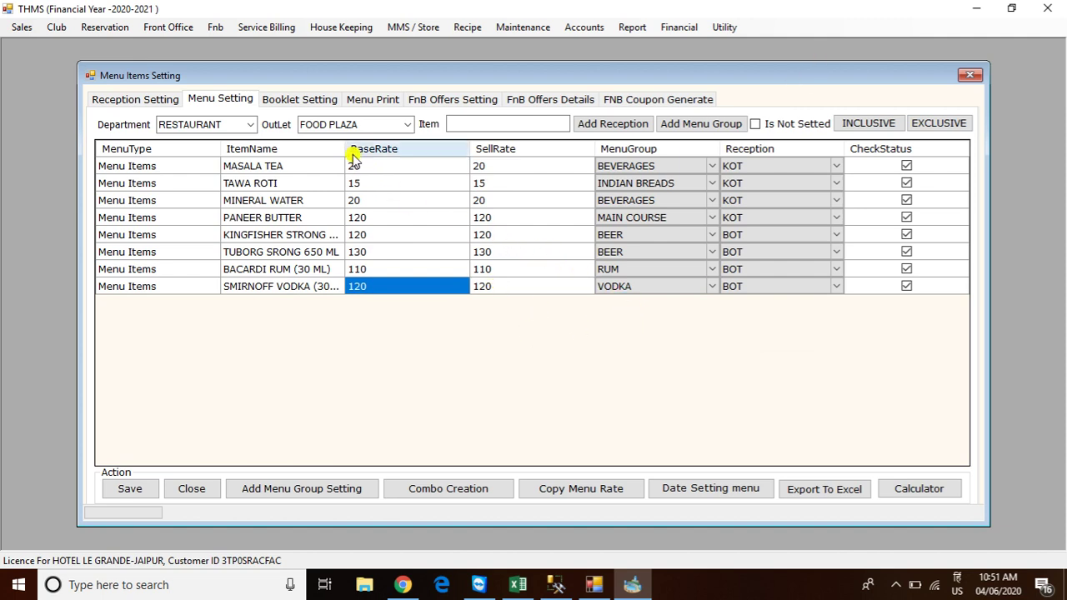
Switch the menu grid to the BAR department's ON THE ROCK BAR outlet
click(254, 125)
click(197, 161)
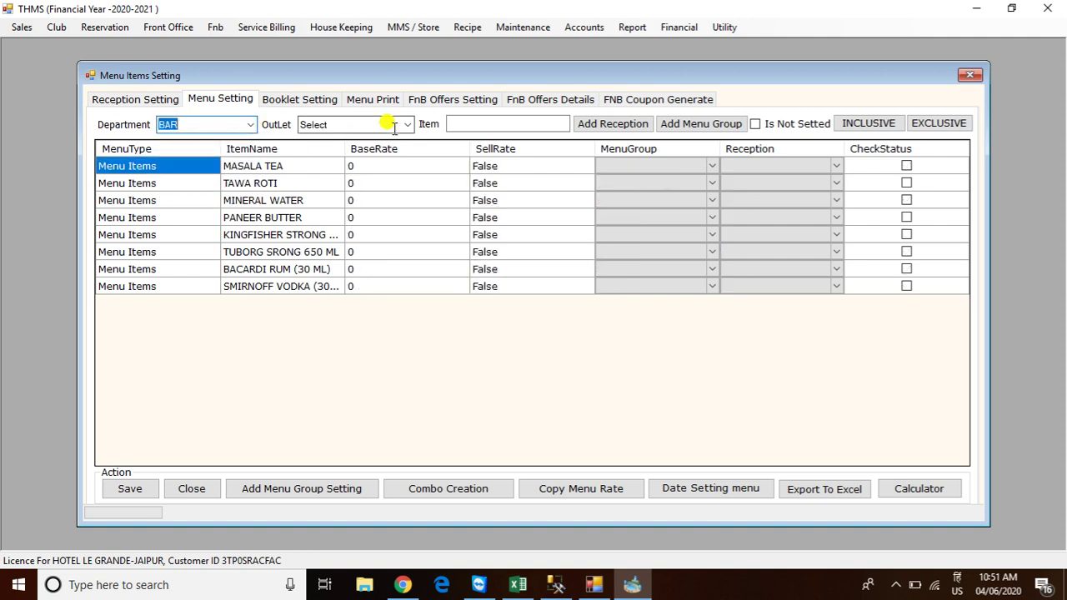
click(405, 125)
click(345, 147)
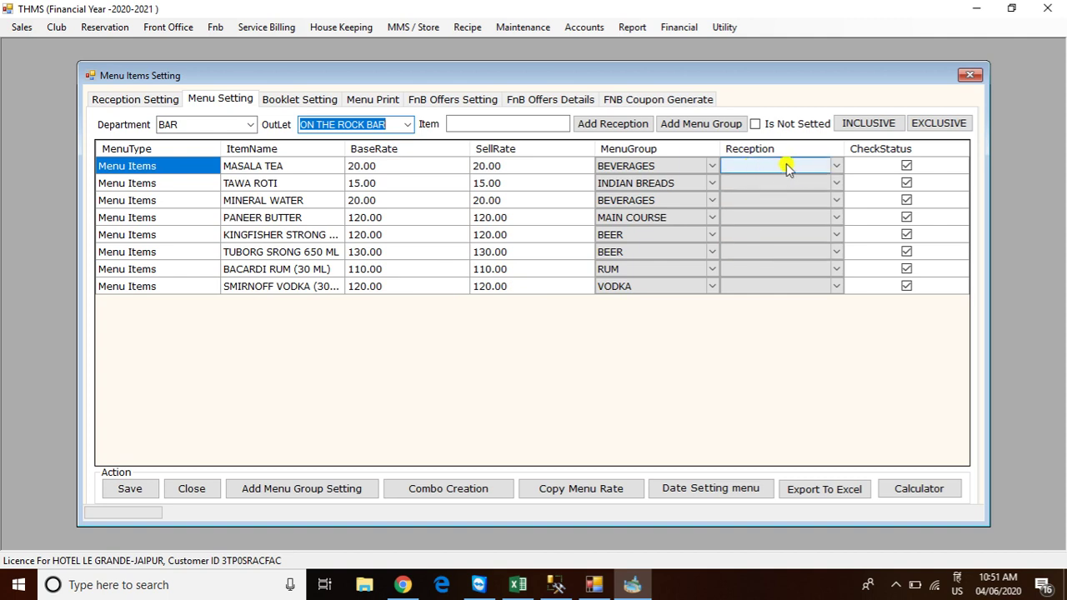
In Reception Setting, pick the Bar department and the ON THE ROCK BAR outlet, tick KOT and BOT, and save
click(129, 102)
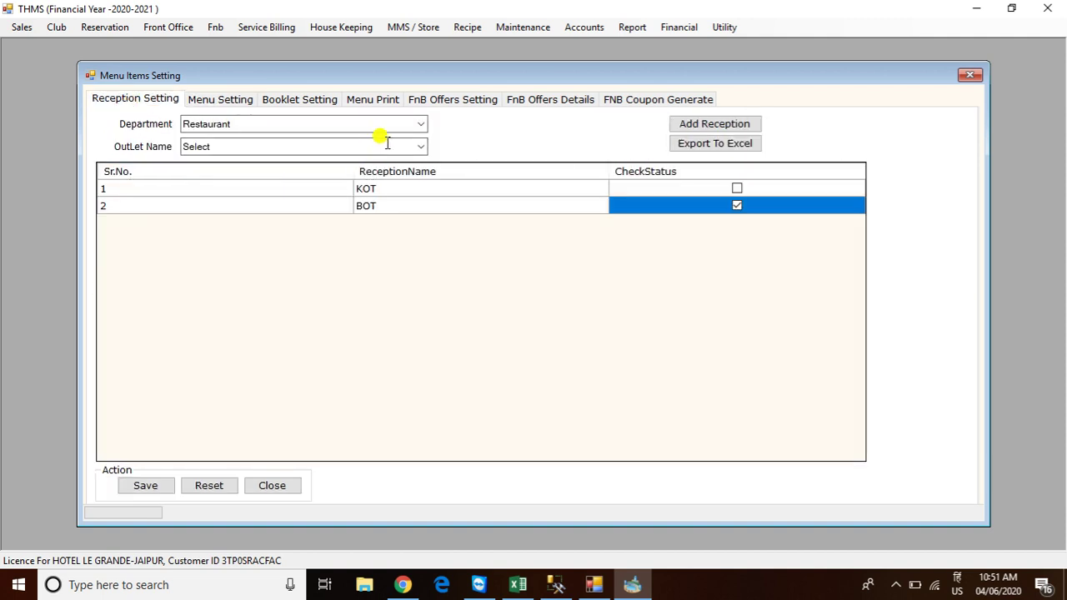
click(419, 125)
click(274, 161)
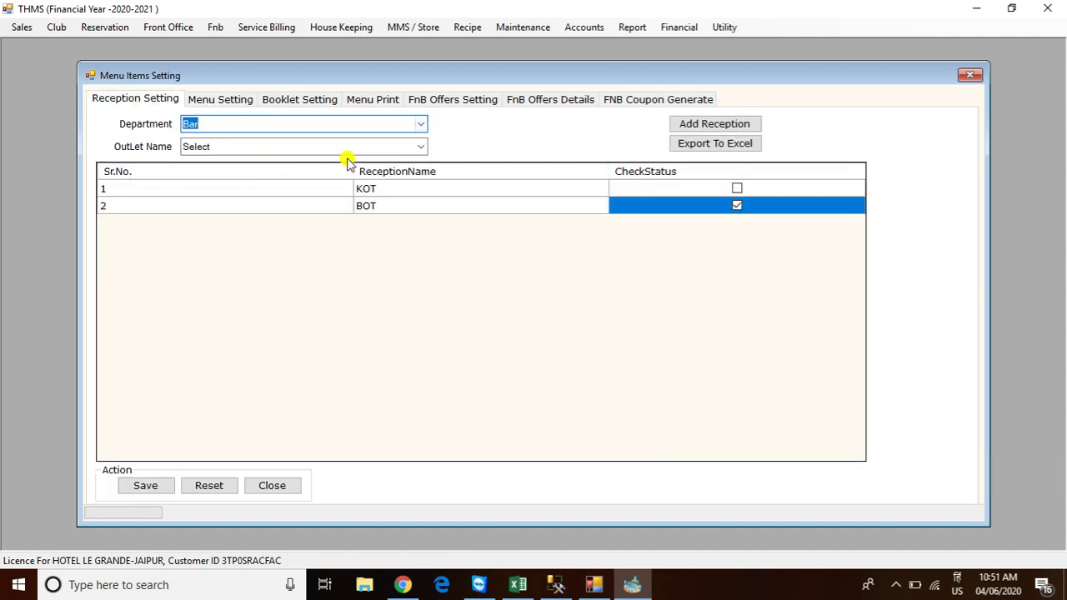
click(421, 146)
click(358, 174)
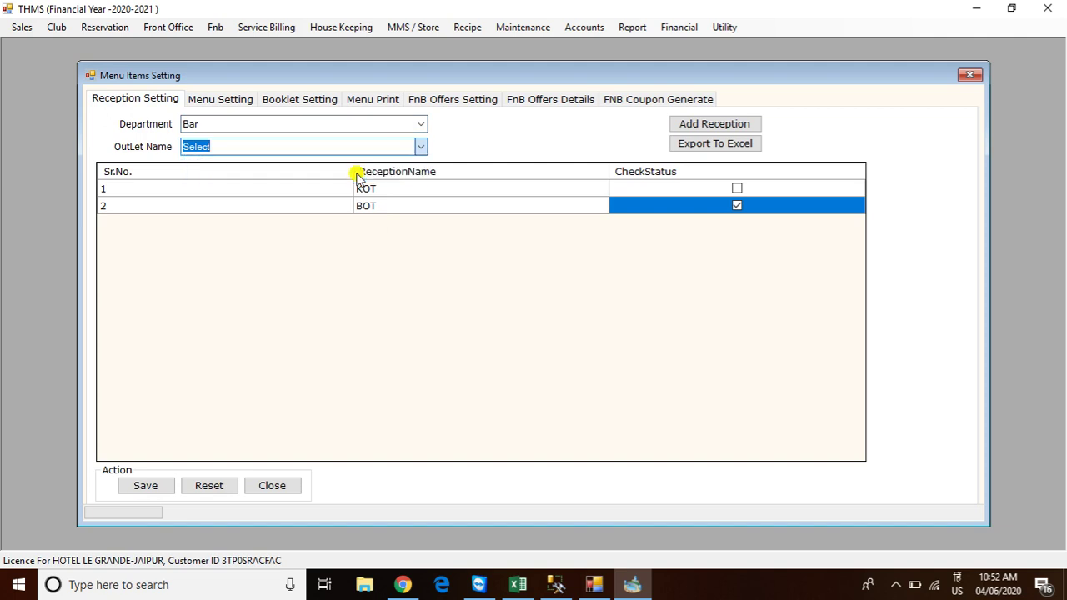
click(737, 189)
click(736, 205)
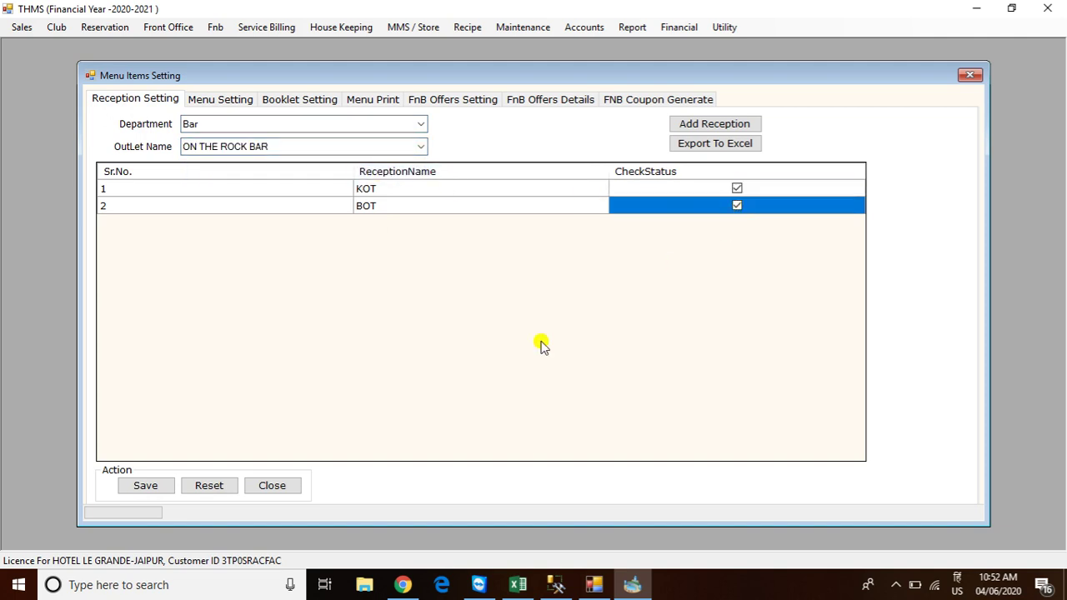
click(147, 484)
click(559, 338)
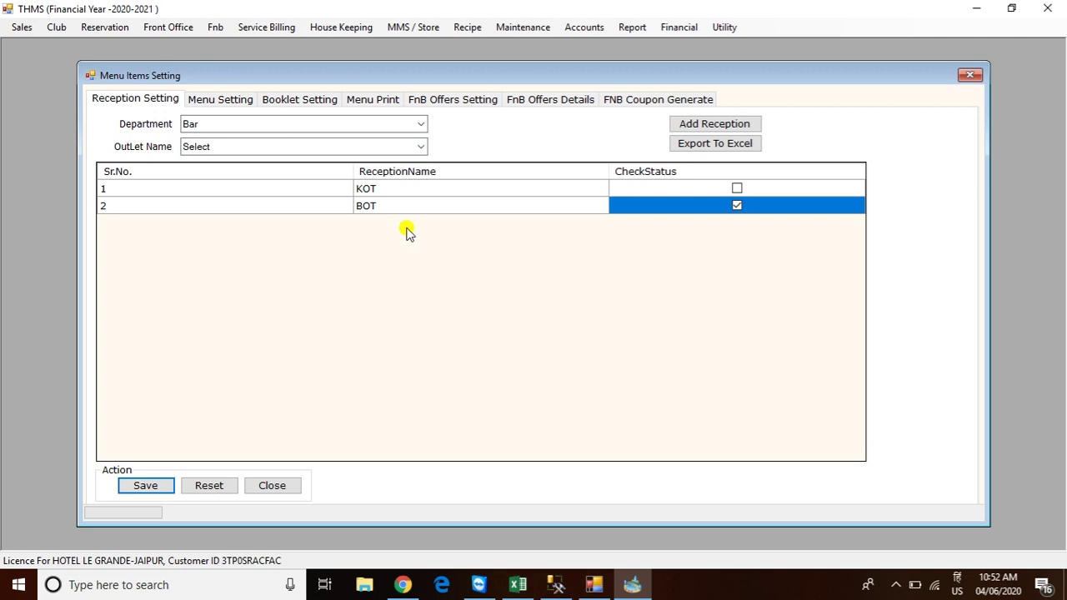
click(215, 99)
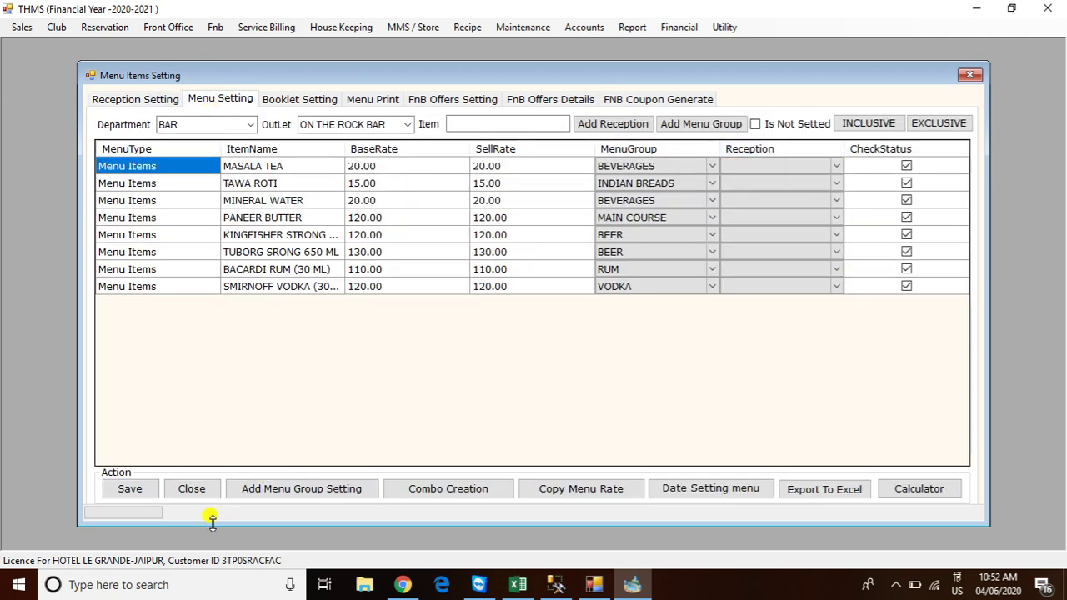
Save the ON THE ROCK BAR menu items and confirm
click(133, 491)
click(579, 338)
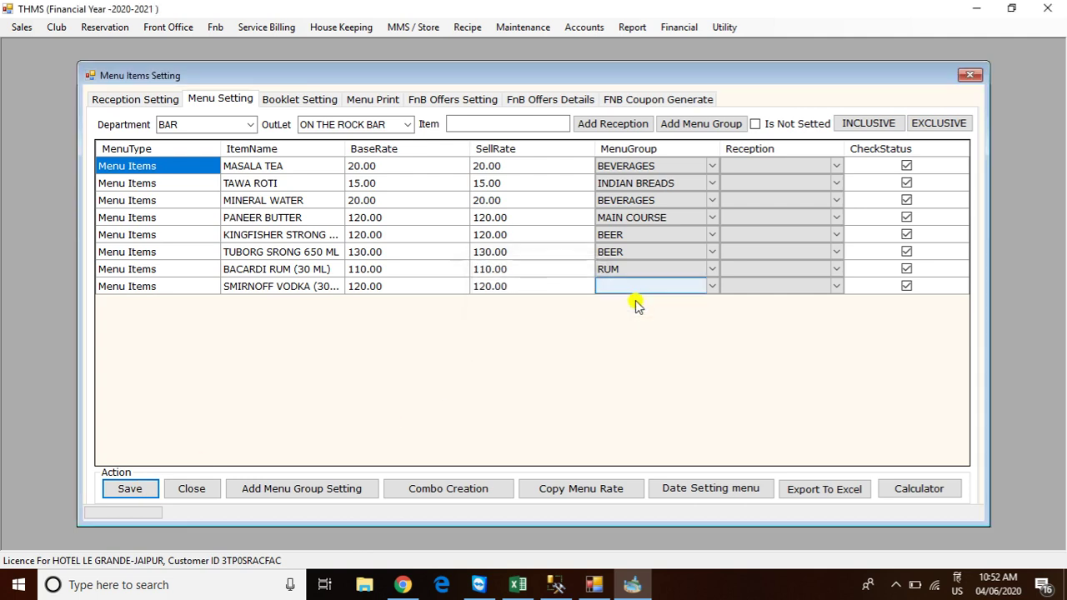
click(755, 170)
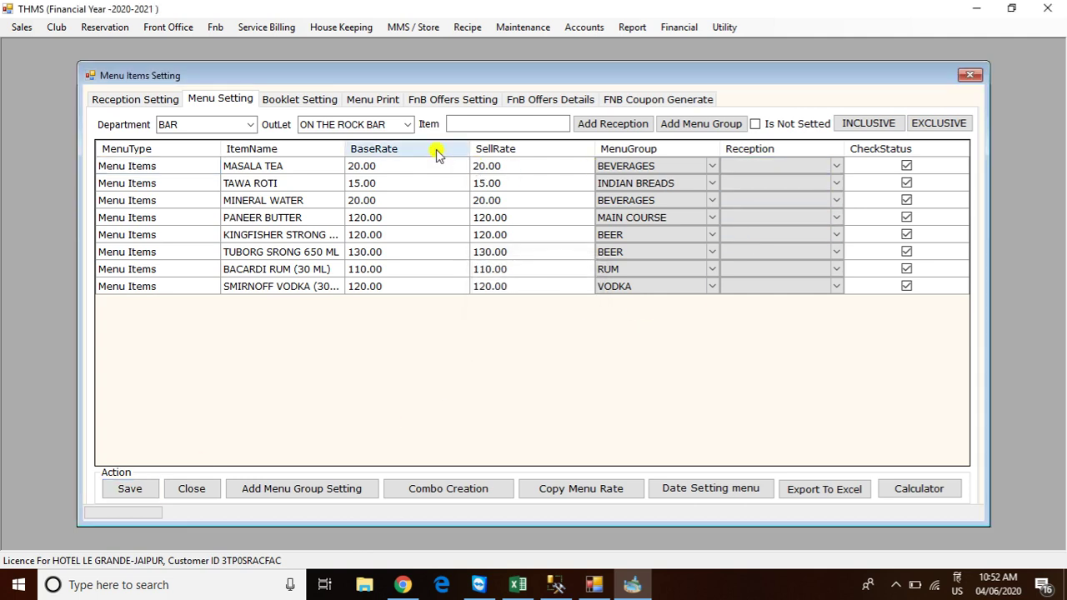
Reselect ON THE ROCK BAR as the outlet, save its menu with the KOT/BOT receptions, and close Menu Items Setting
click(408, 125)
click(377, 136)
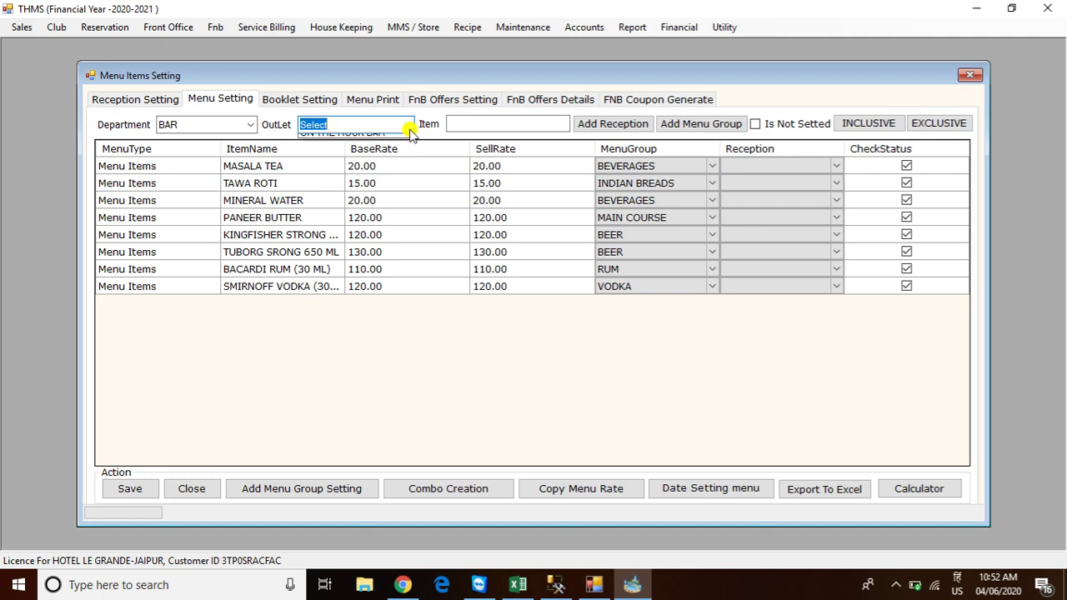
click(409, 131)
click(376, 153)
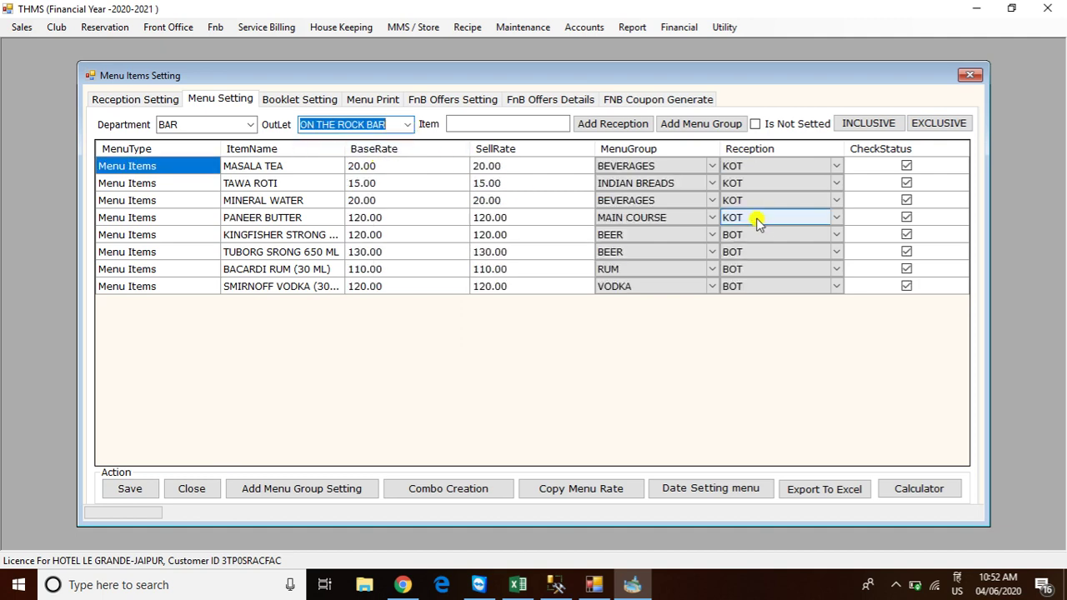
click(125, 491)
click(557, 339)
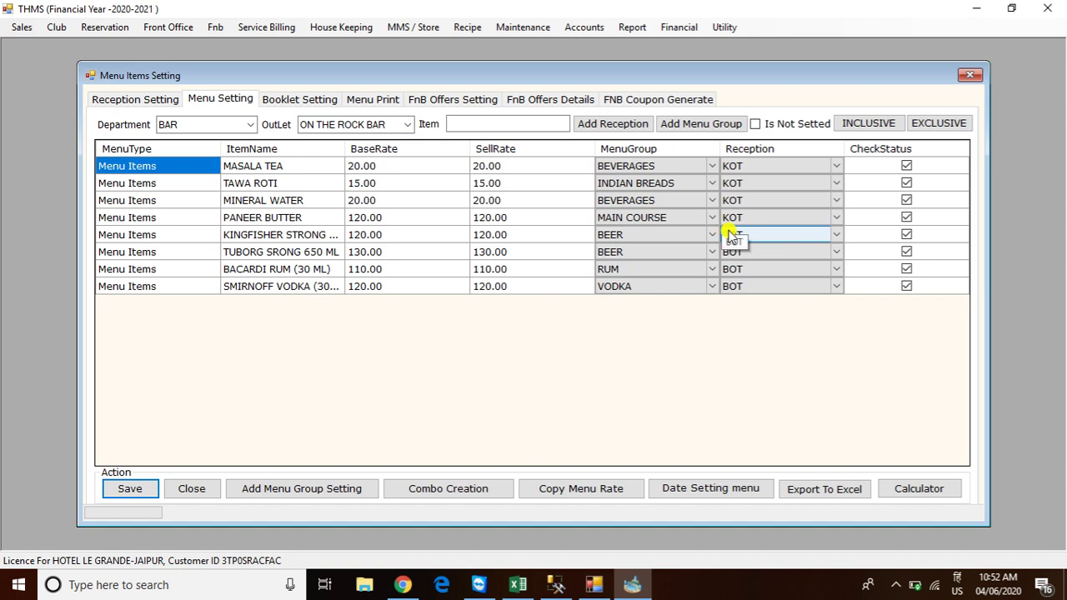
click(969, 75)
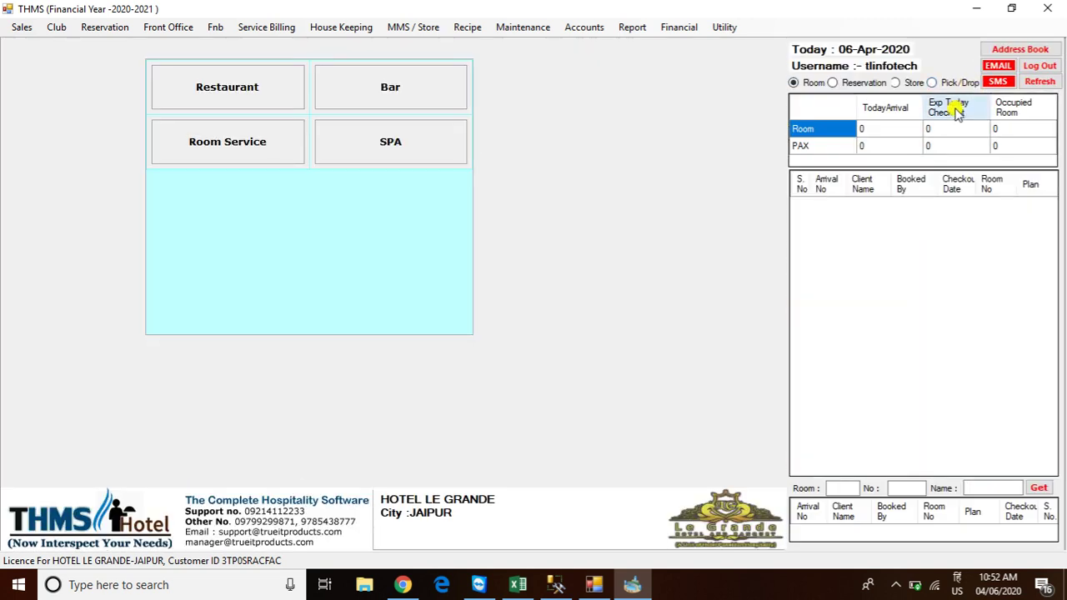